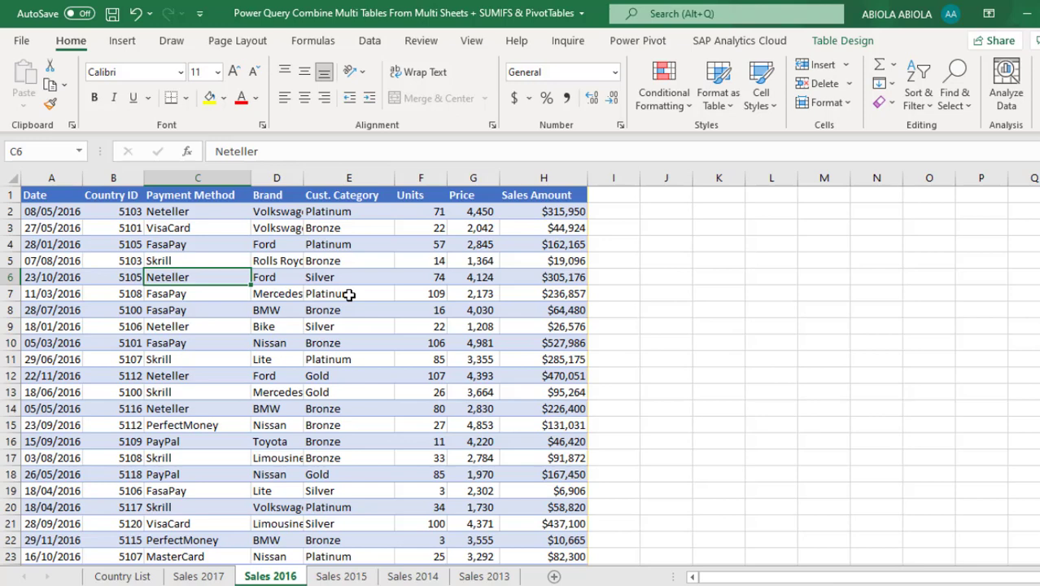
Step: Check the sales tables on the Sales 2017 and Sales 2013 sheets, including the 2013 table's name and design settings
click(348, 295)
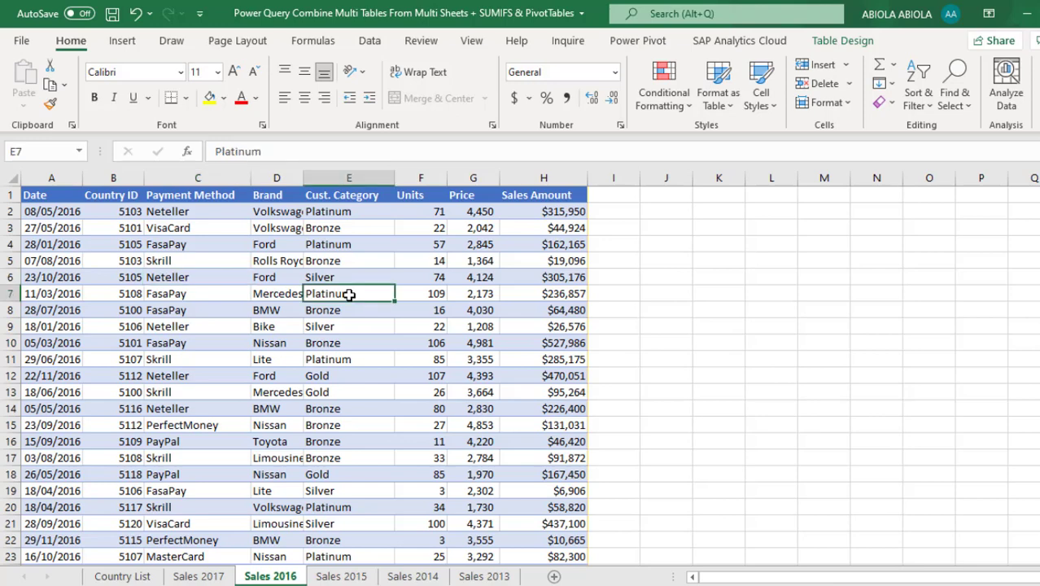
click(196, 575)
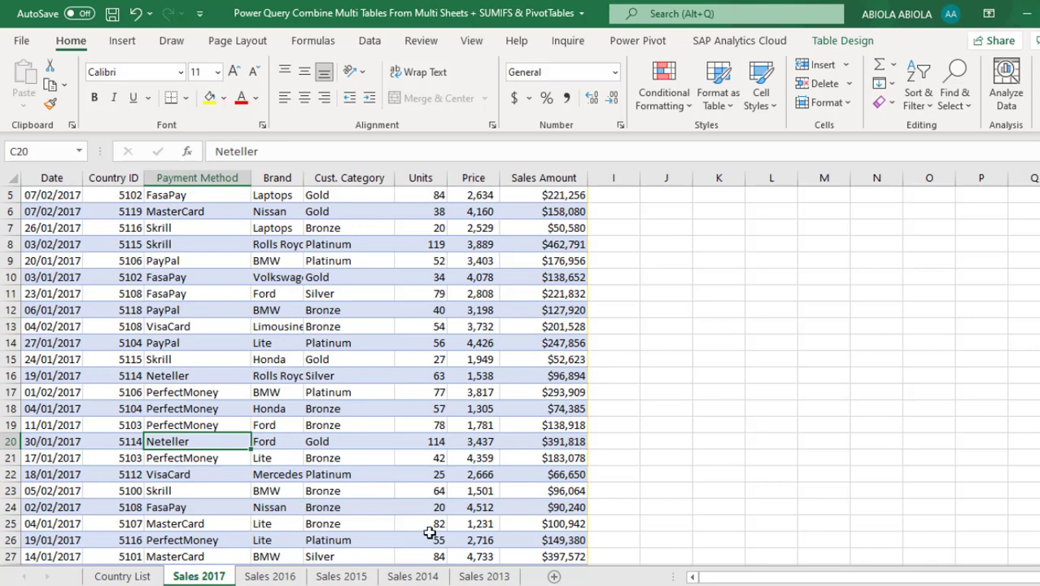
click(488, 576)
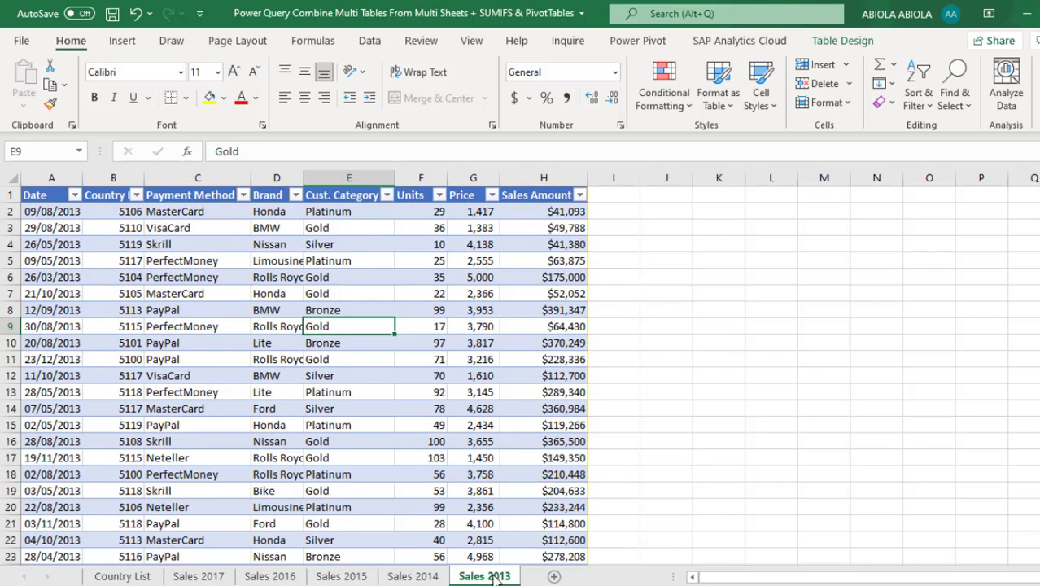
click(340, 410)
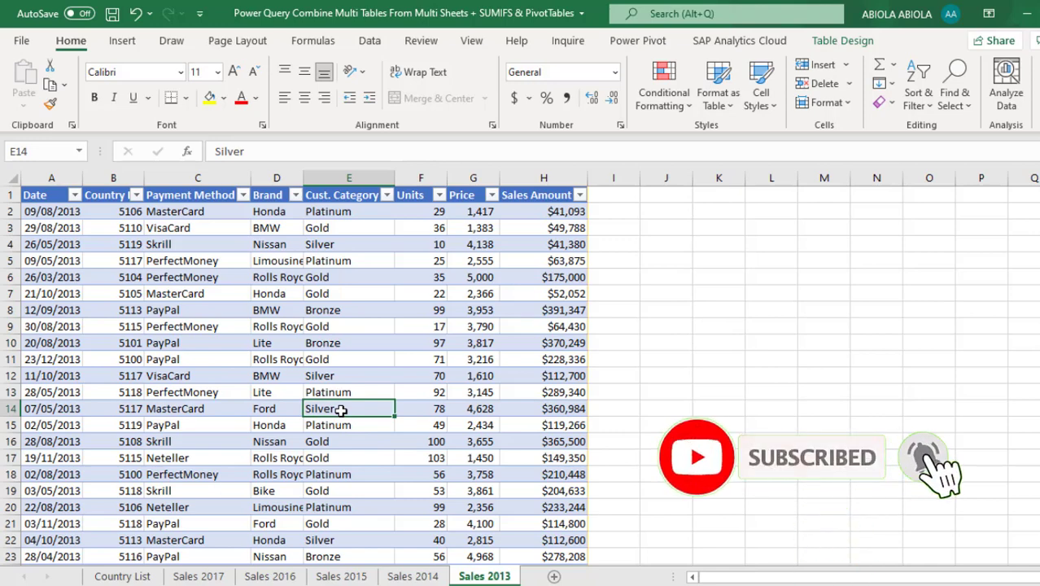
click(851, 47)
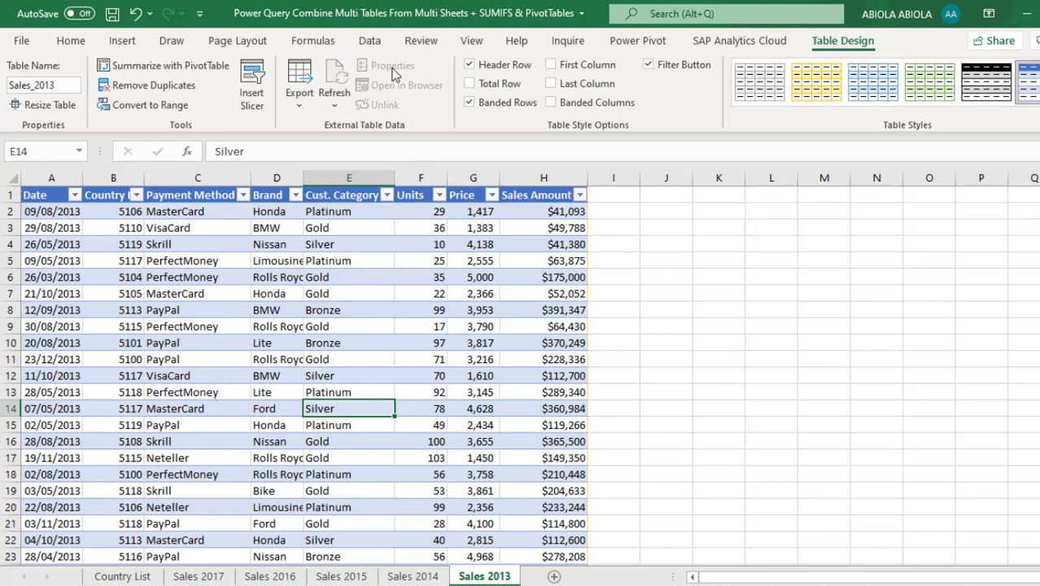
Step: Create a new Power Query query from the table on the Sales 2013 sheet
click(369, 42)
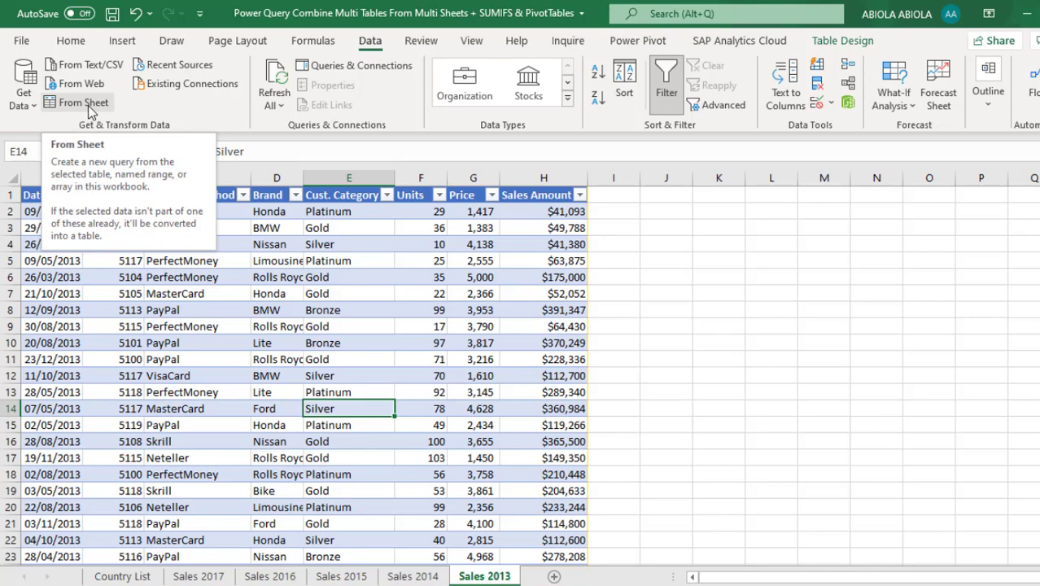
right_click(315, 294)
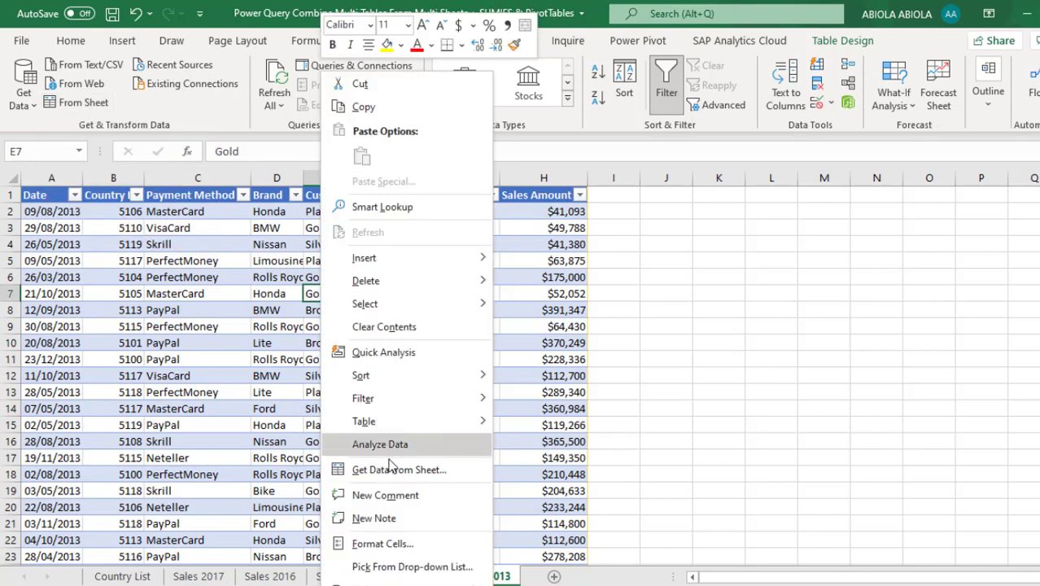
click(398, 470)
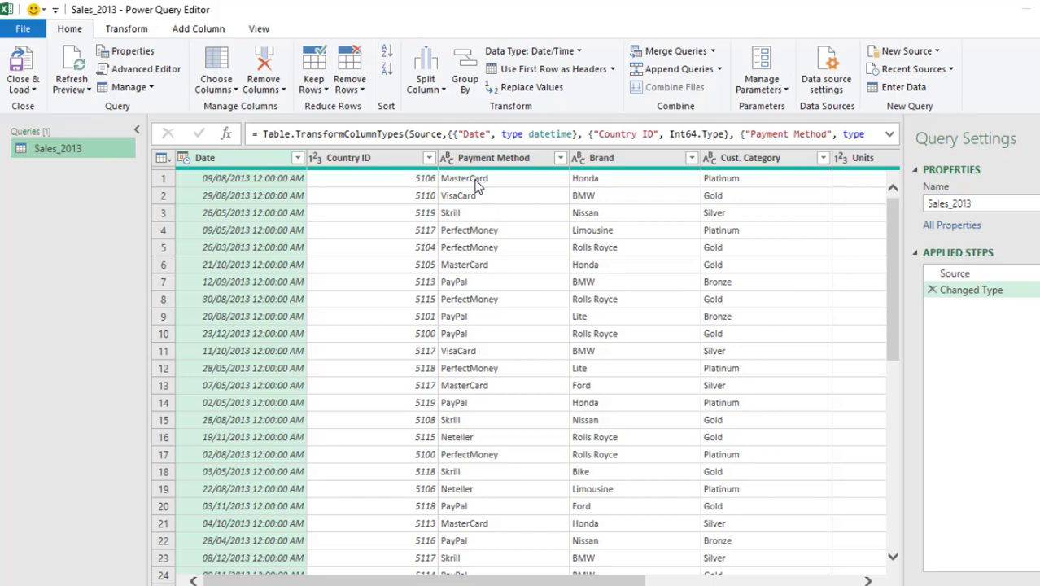
Step: Shorten the Source step's formula to = Excel.CurrentWorkbook() so it references every table in the workbook
click(967, 276)
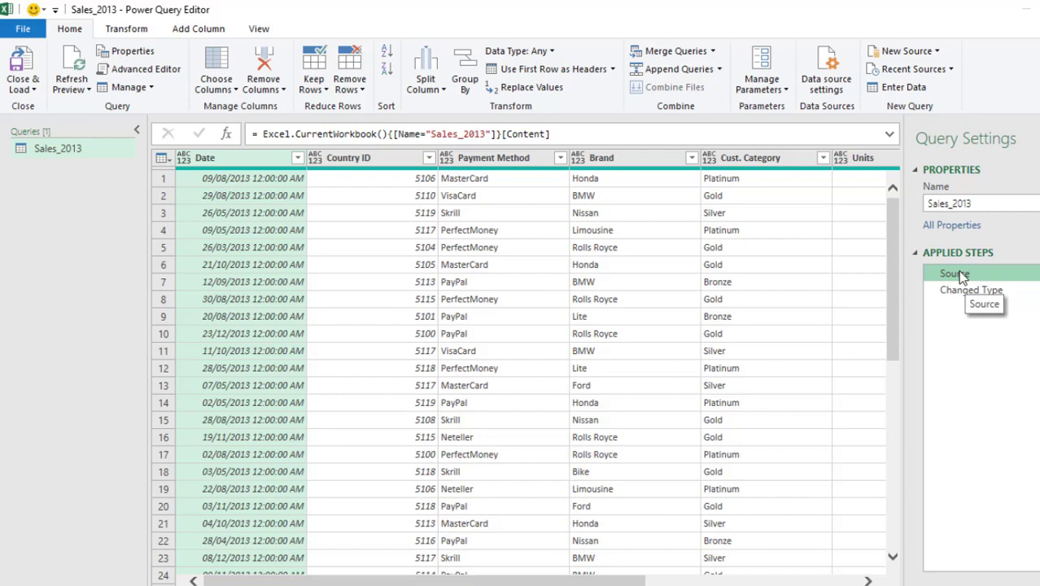
drag(576, 134, 391, 136)
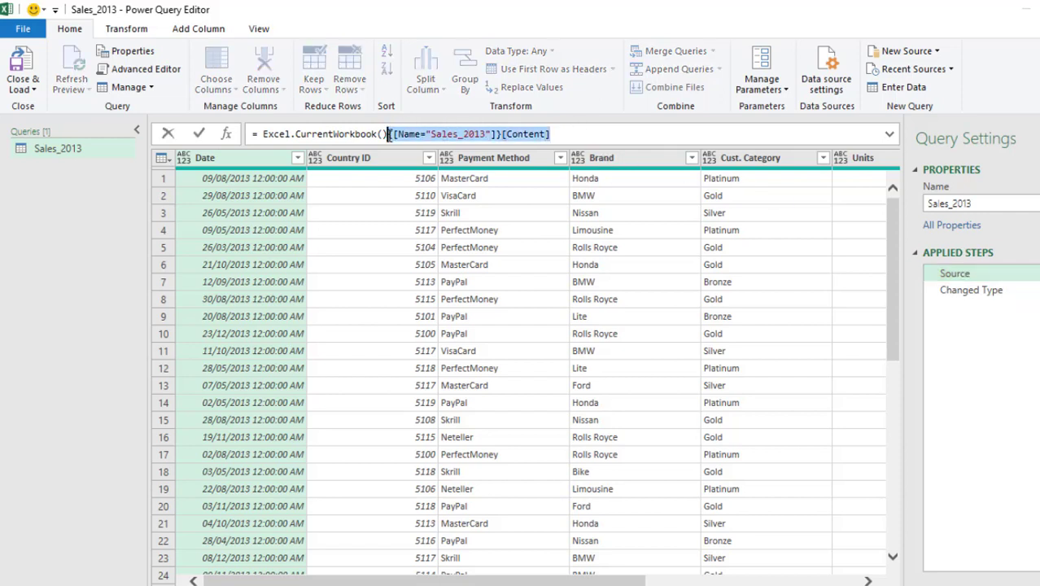
key(Delete)
key(Return)
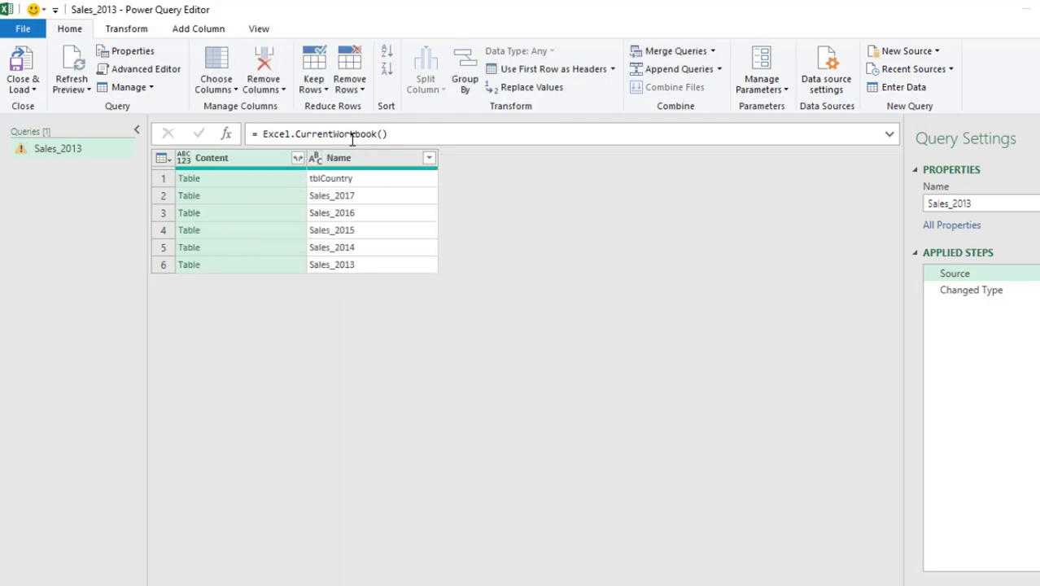
Step: Preview the contents of the tblCountry, Sales_2017, Sales_2015, Sales_2014 and Sales_2013 tables in an enlarged preview area
click(231, 183)
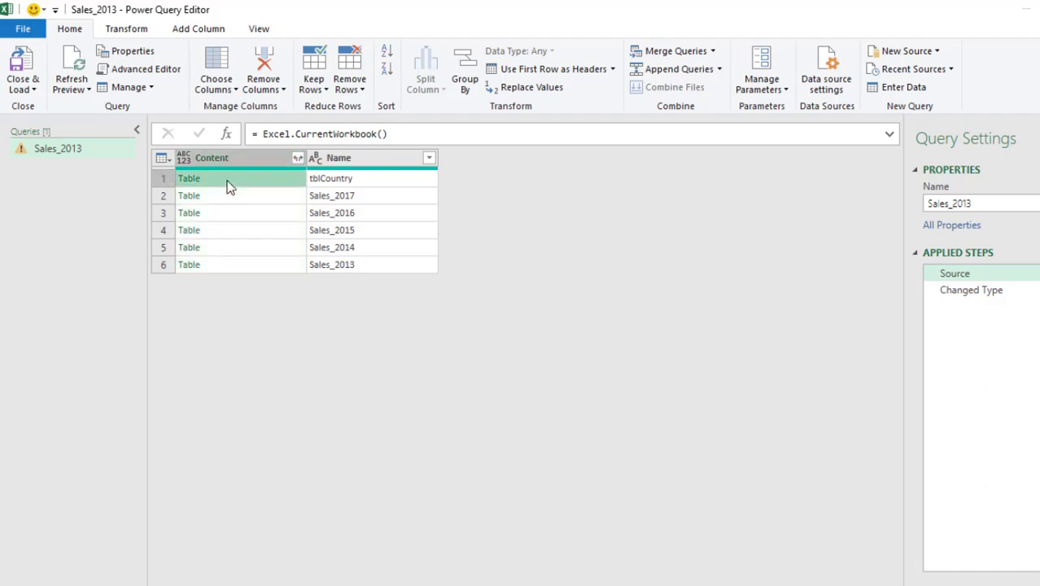
drag(386, 491, 370, 324)
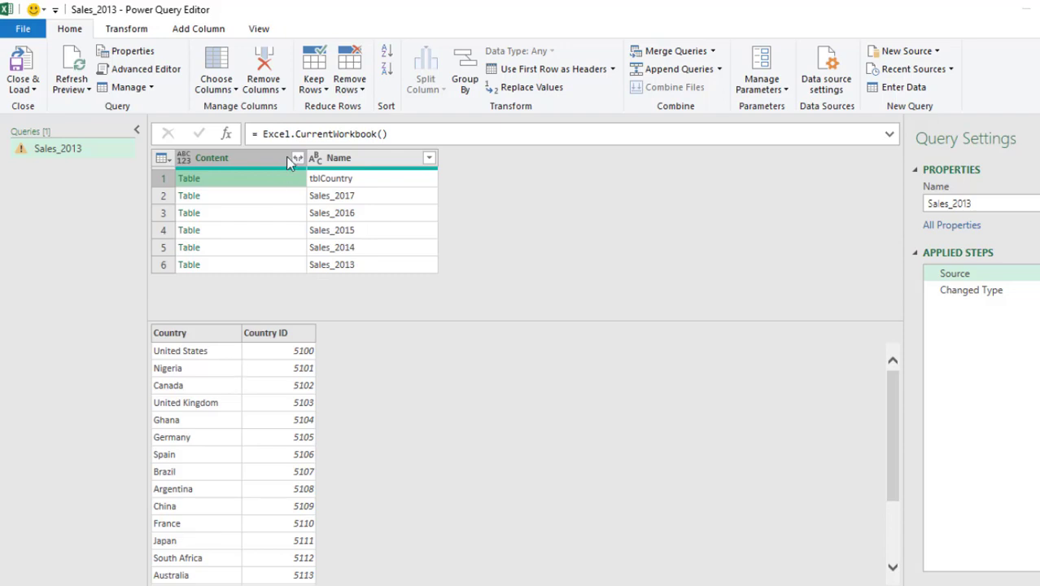
click(228, 205)
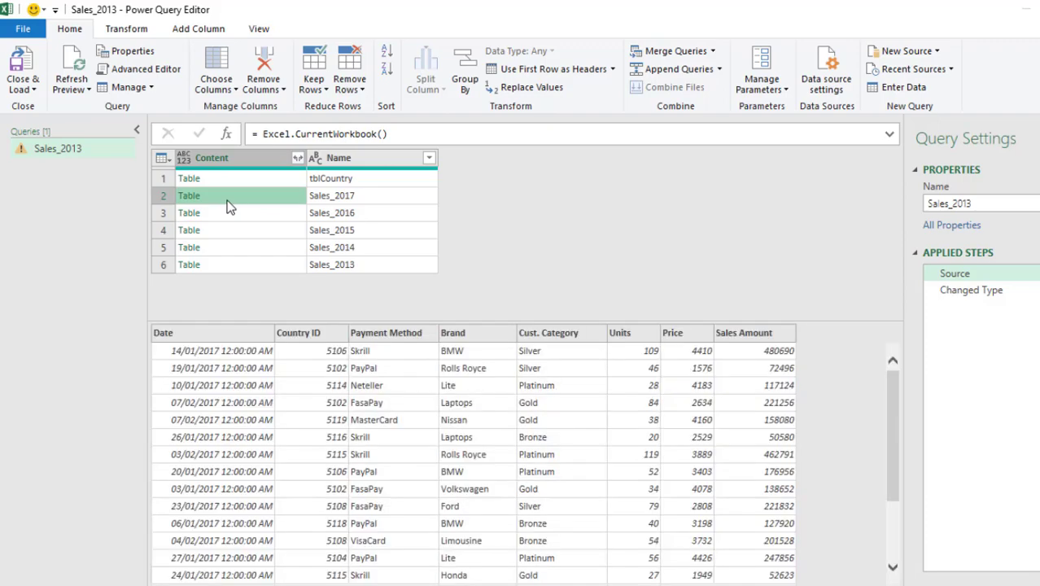
click(234, 223)
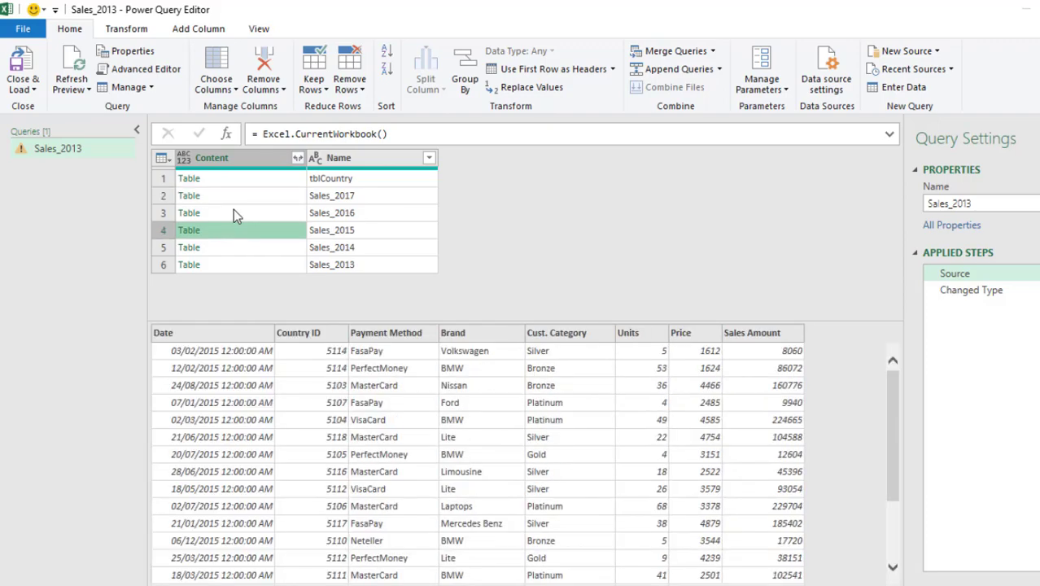
click(241, 248)
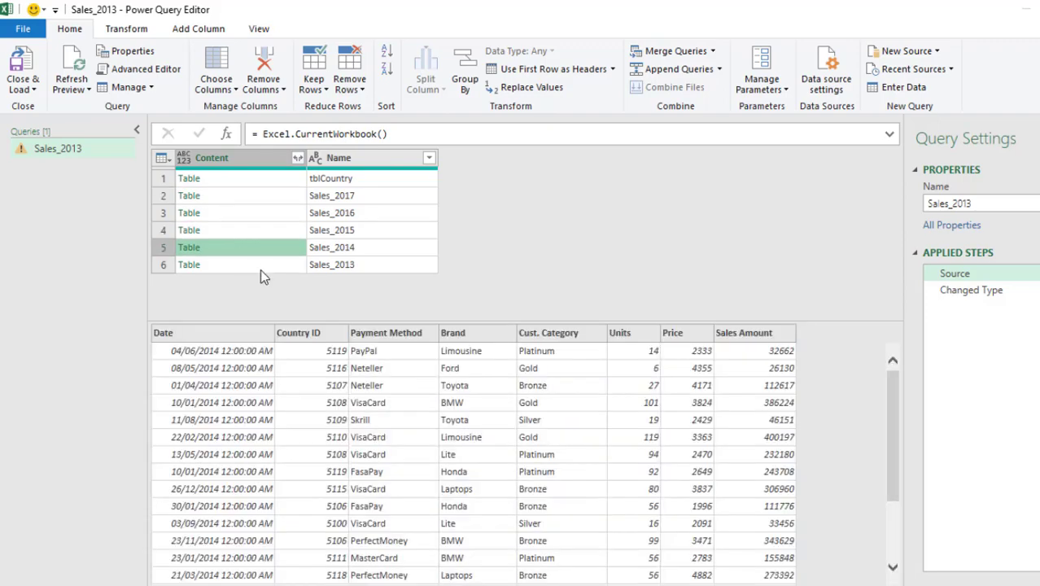
click(260, 269)
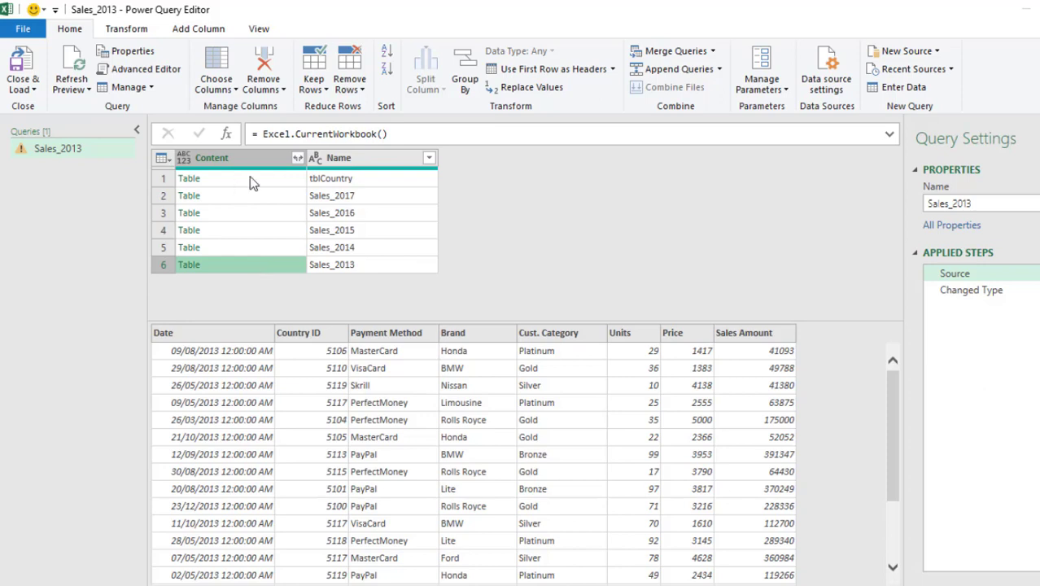
Step: Filter the Name column to exclude tblCountry, keeping only the five yearly sales tables
click(429, 158)
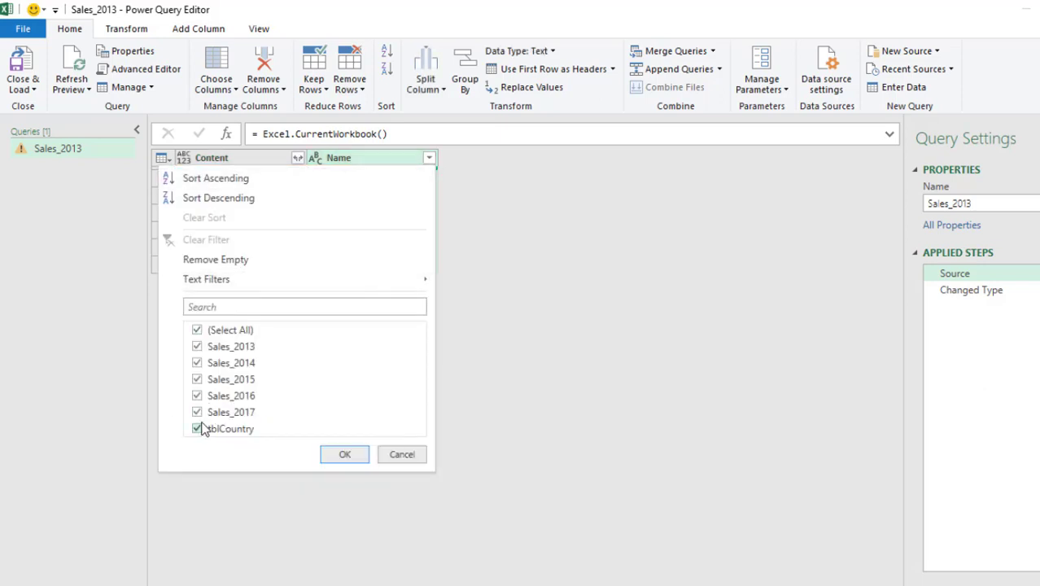
click(197, 429)
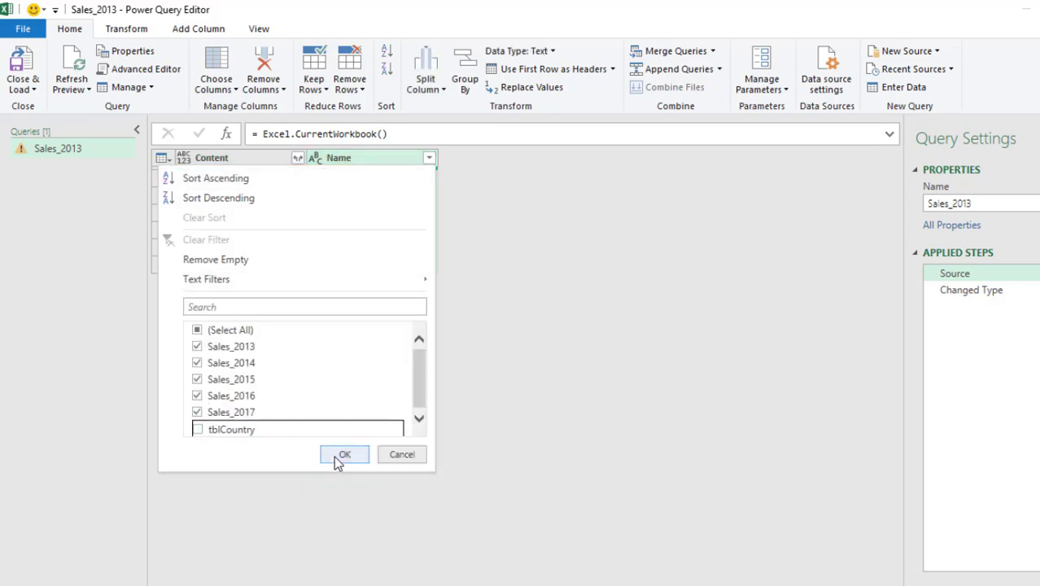
click(342, 456)
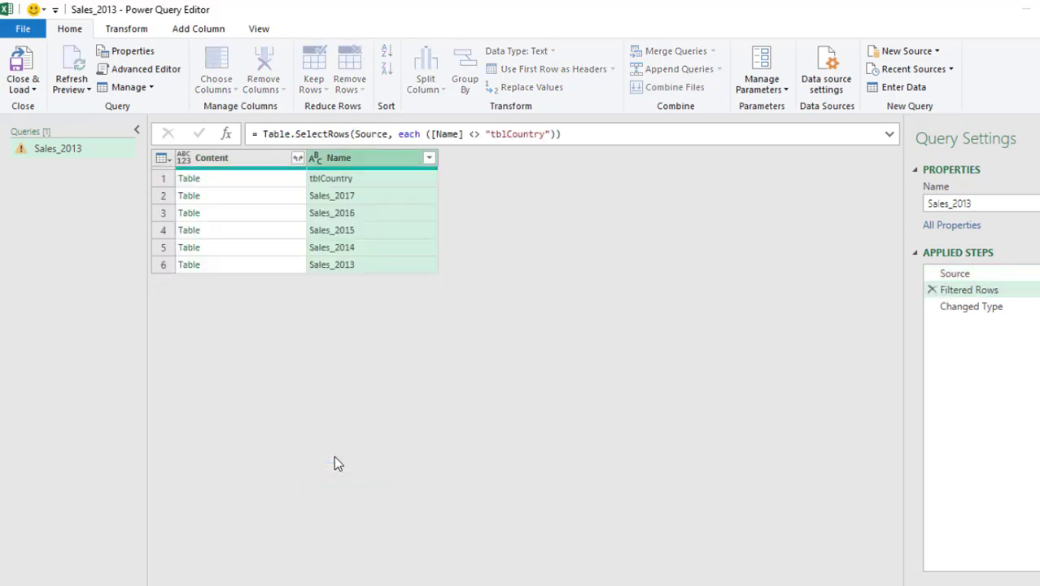
Step: Remove the Name column, inserting the removal as an intermediate step before Changed Type
right_click(362, 160)
click(400, 193)
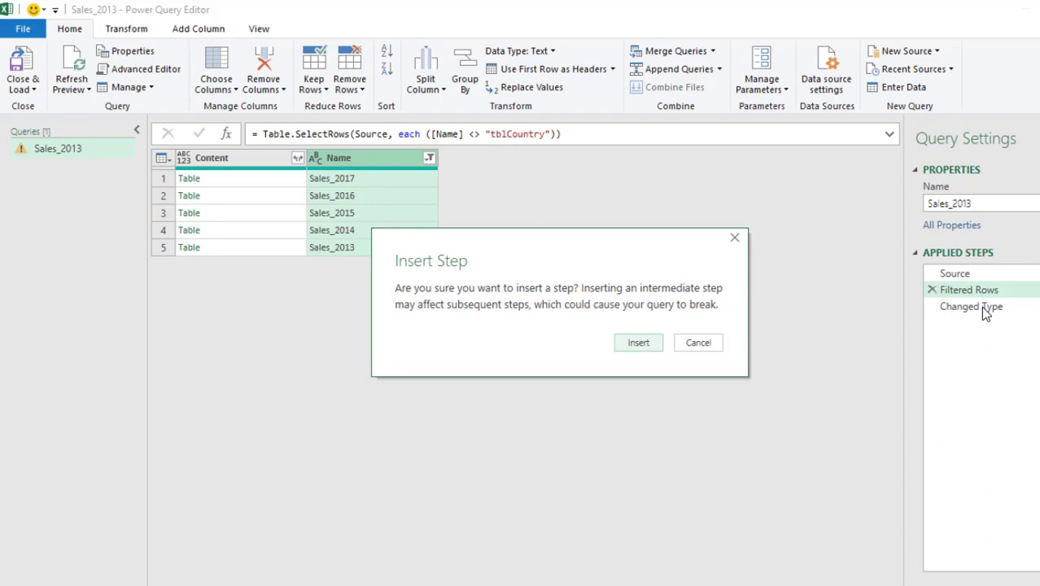
click(638, 342)
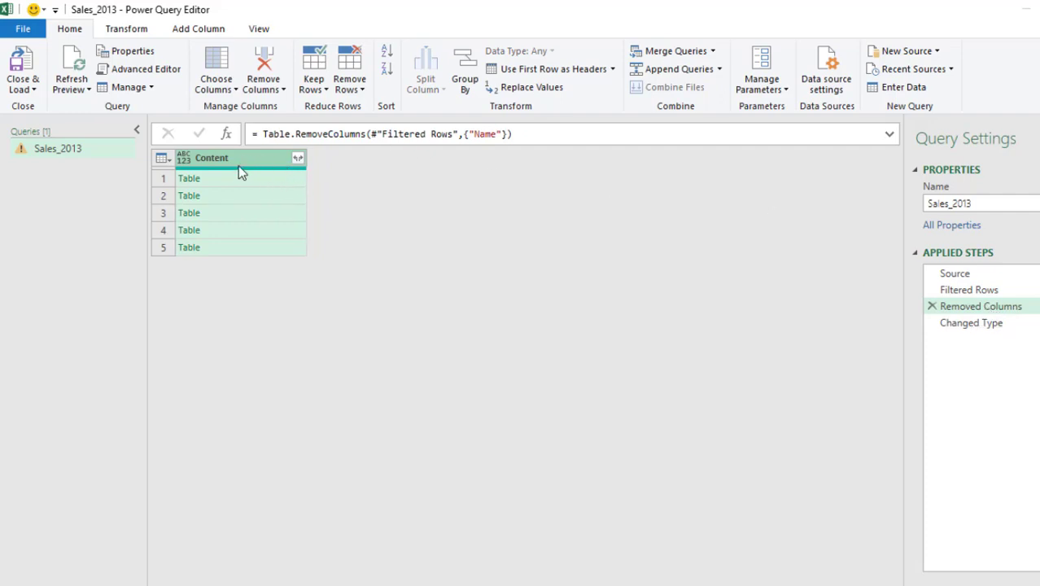
Step: Expand the Content column into all its columns without the original column name as prefix, inserting it as an intermediate step
click(219, 177)
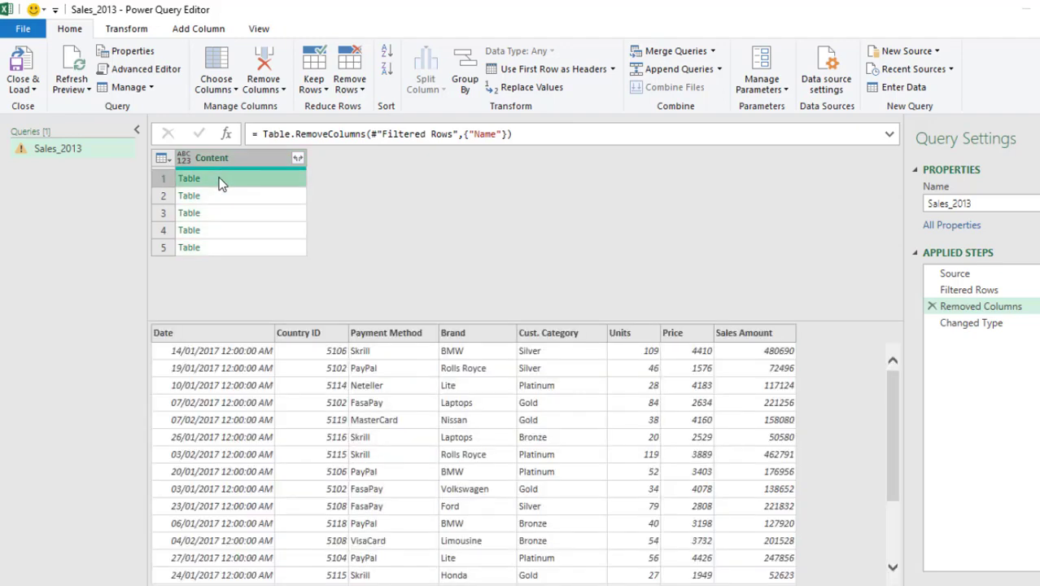
click(298, 158)
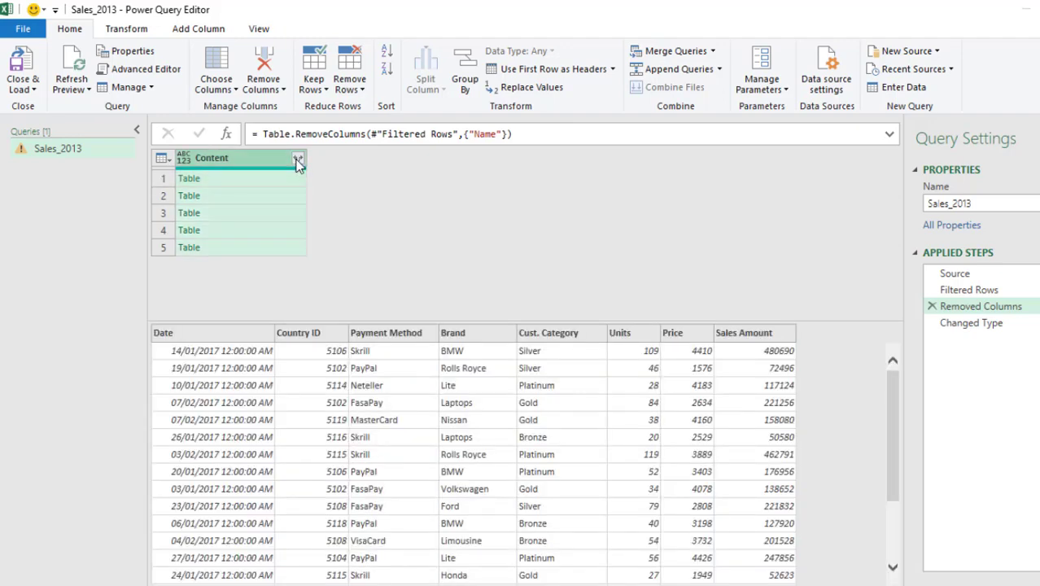
click(47, 396)
click(47, 396)
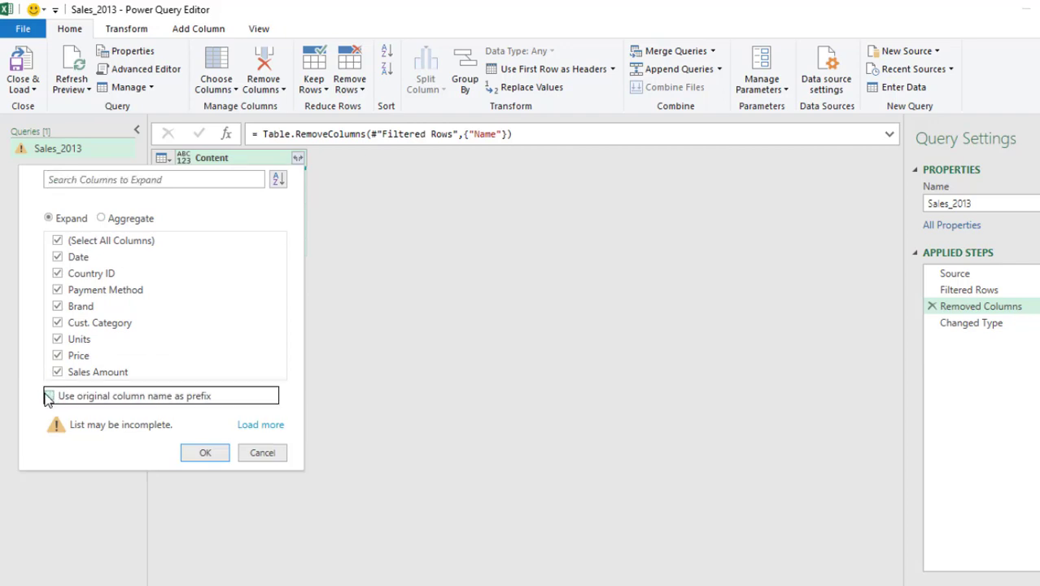
click(198, 455)
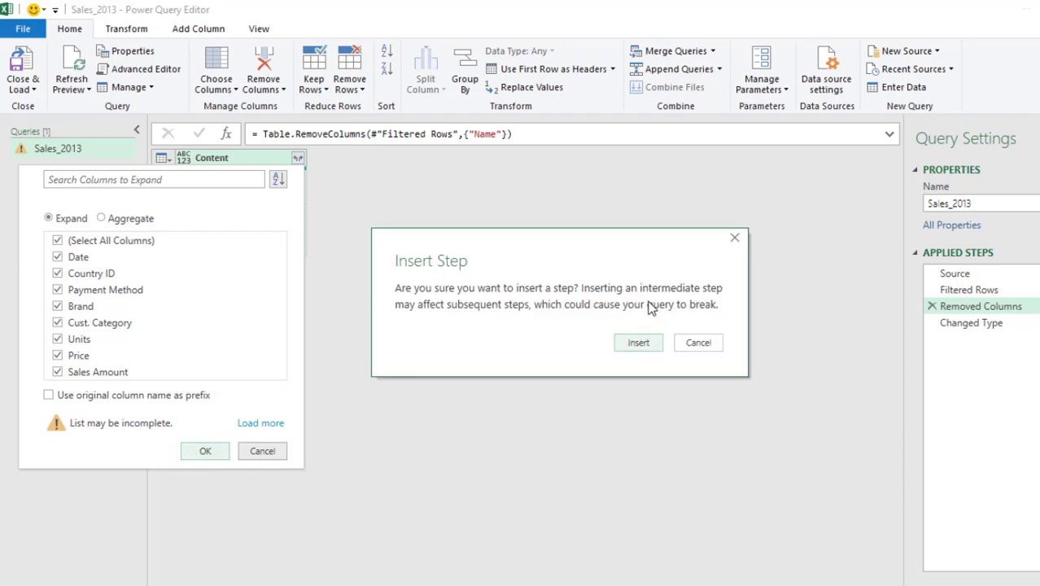
click(638, 345)
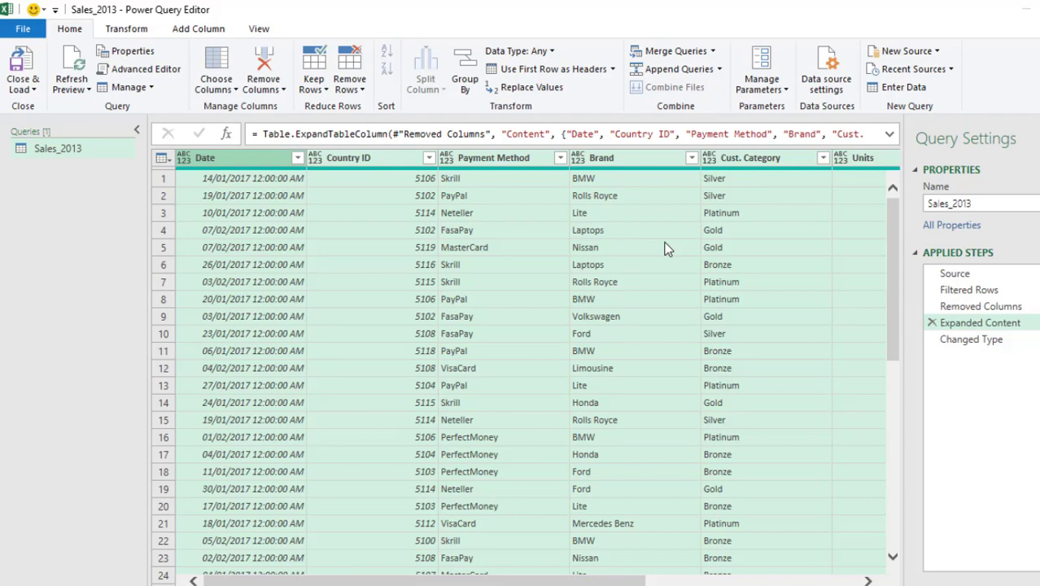
Step: Change the Date column's data type to Date in the Changed Type step, replacing the current conversion
click(975, 340)
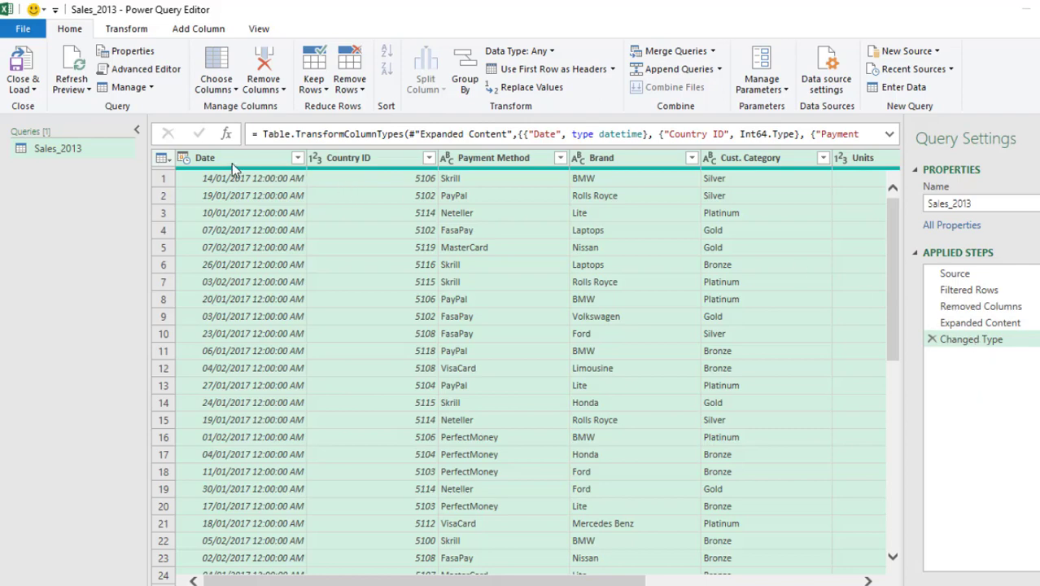
click(185, 160)
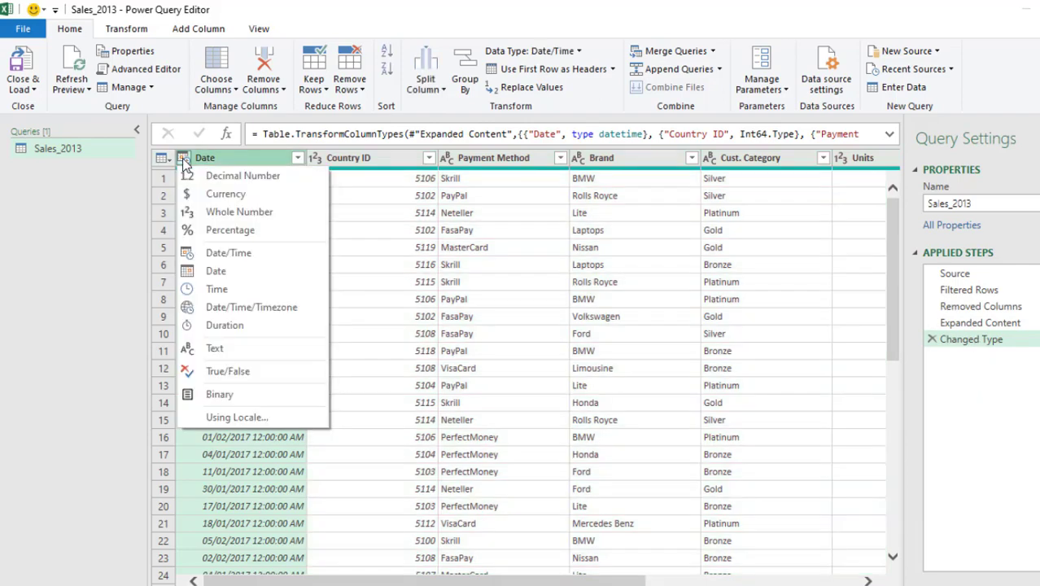
click(221, 274)
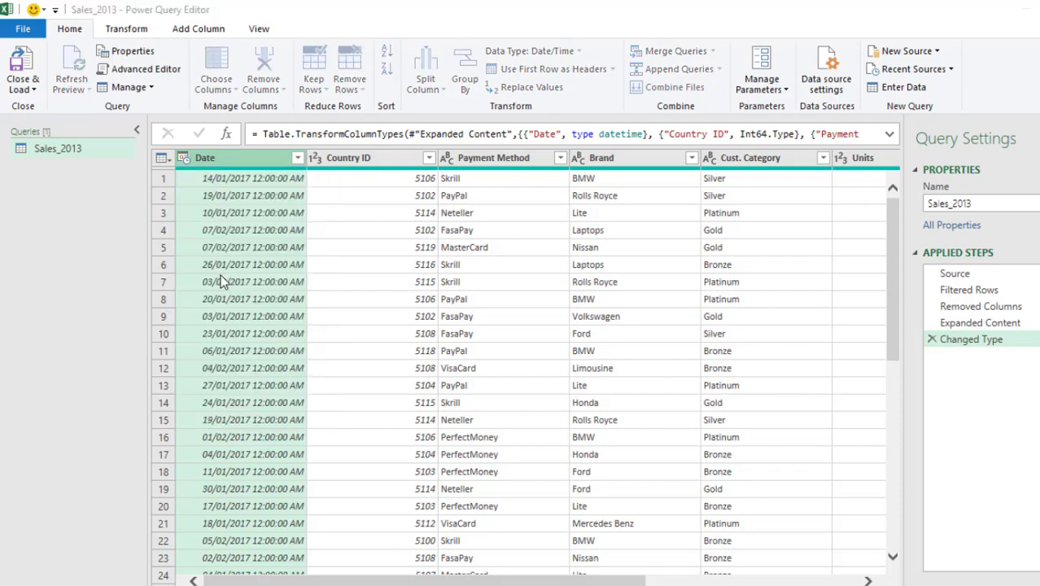
click(545, 350)
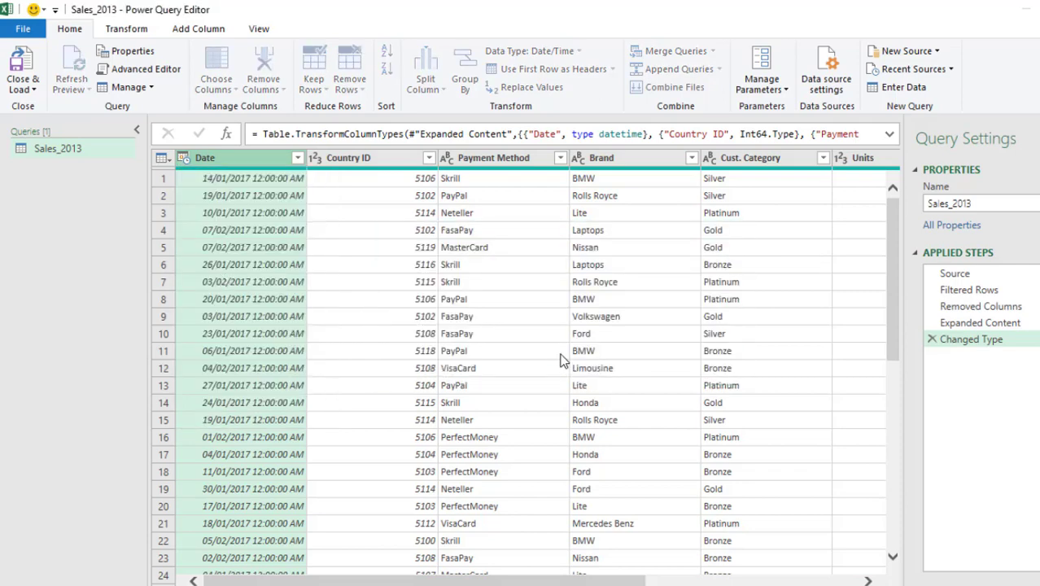
Step: Change the Sales Amount column's data type to Currency, replacing the current conversion
drag(573, 581, 789, 565)
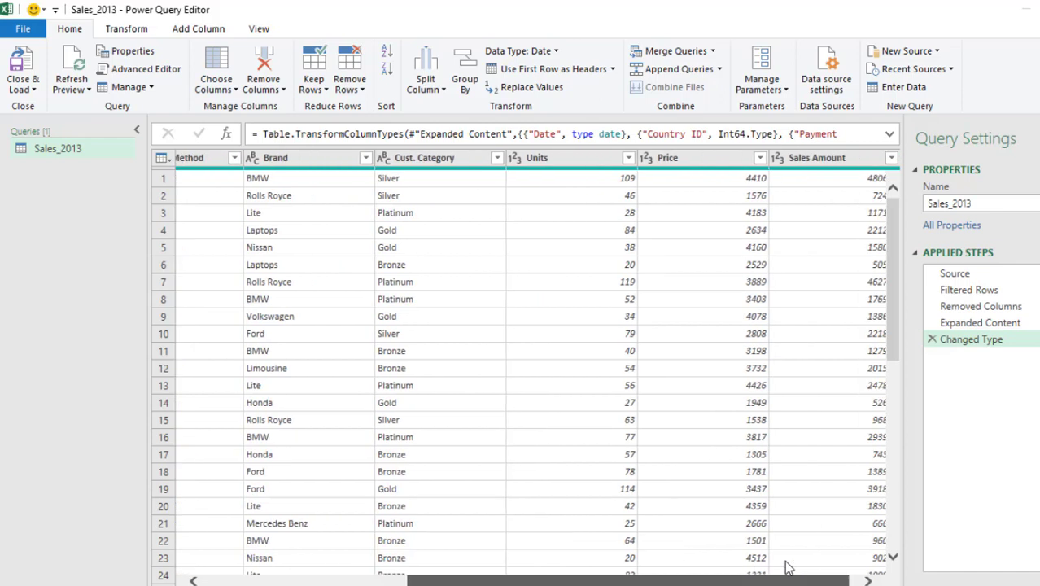
click(799, 158)
click(761, 163)
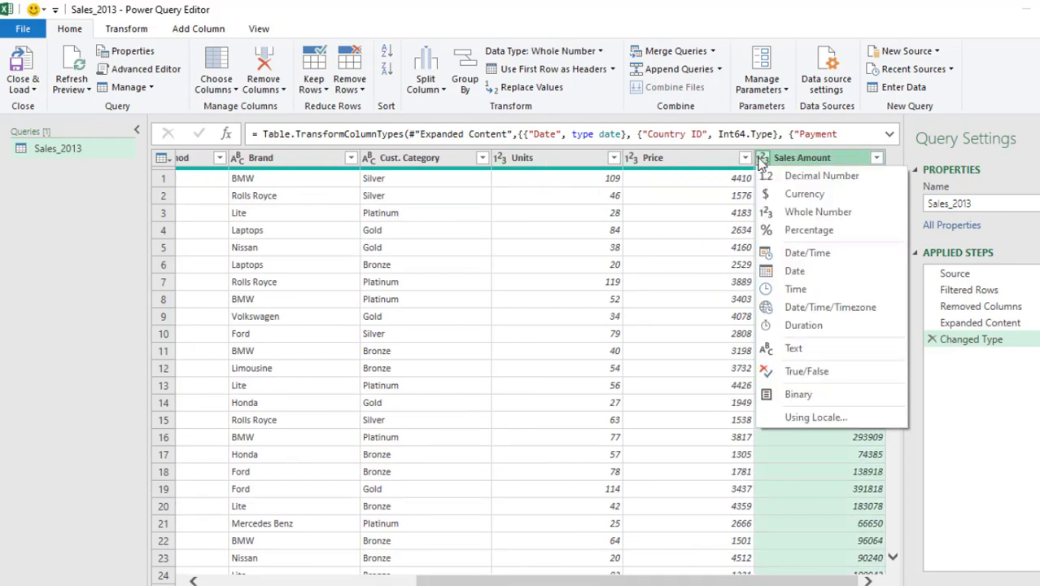
click(775, 193)
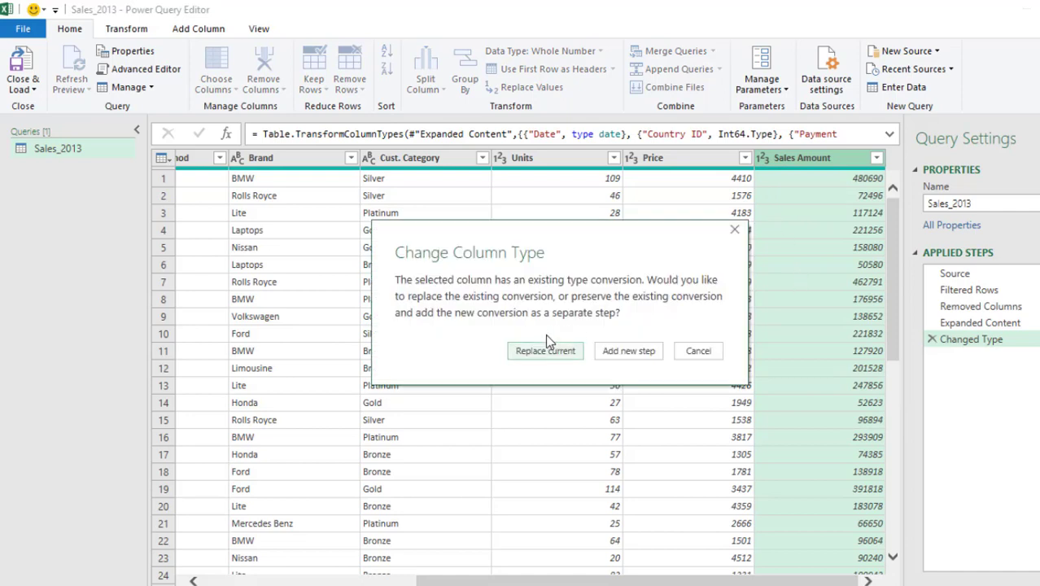
click(544, 351)
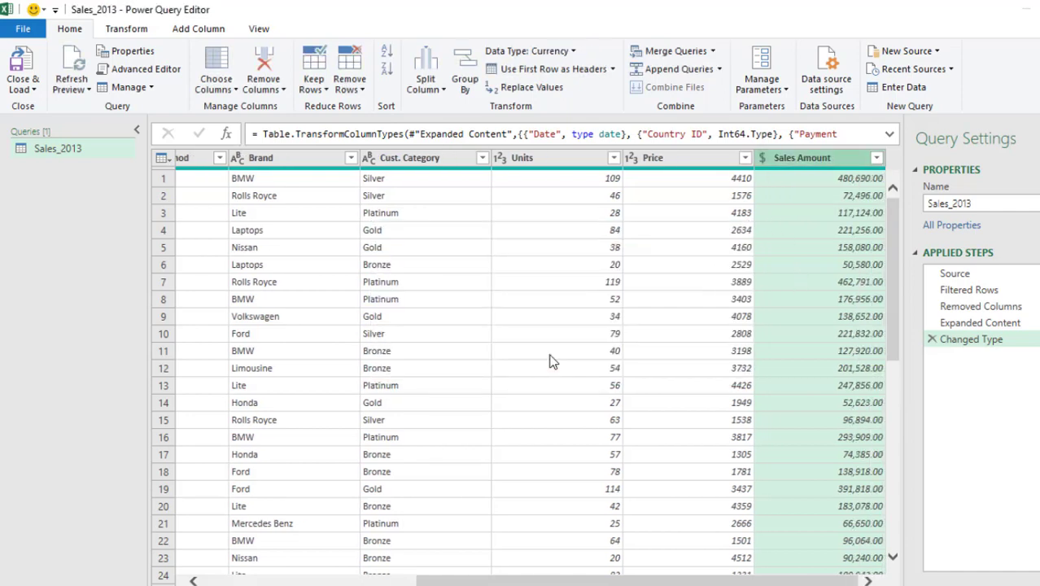
Step: Close the query editor and load the Sales_2013 query as a connection only
click(23, 84)
click(61, 127)
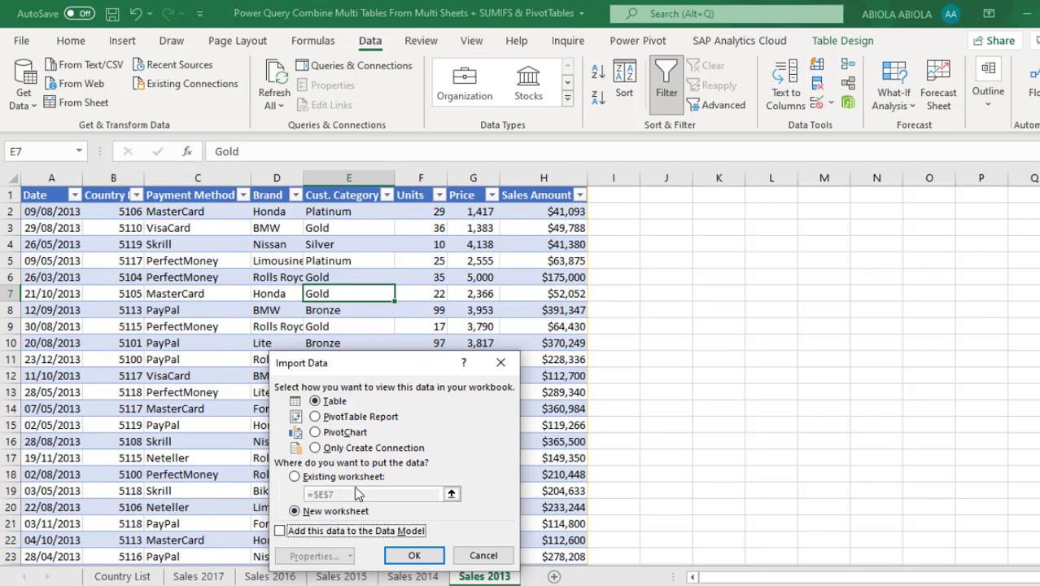
click(331, 452)
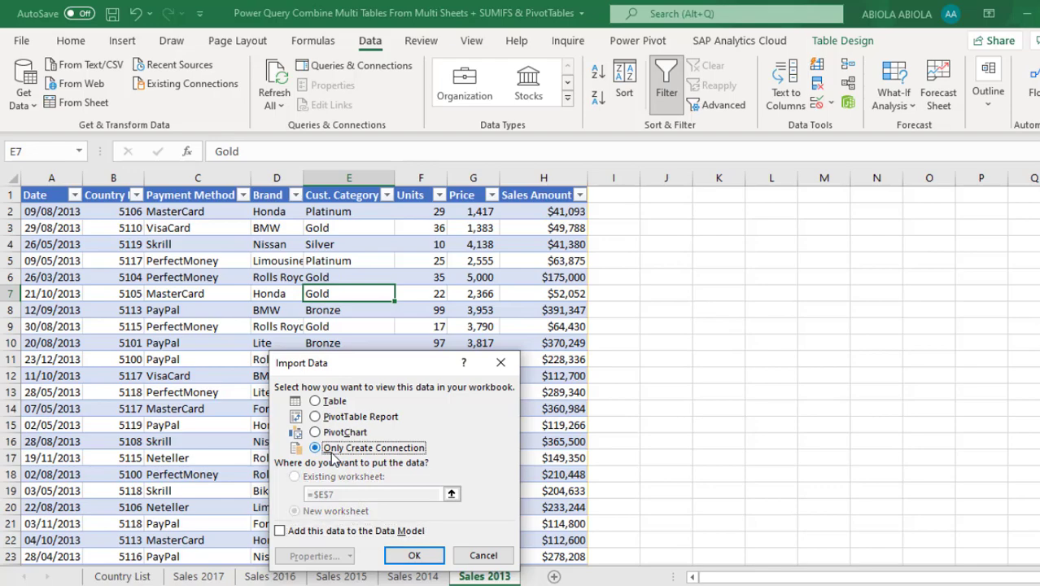
click(413, 555)
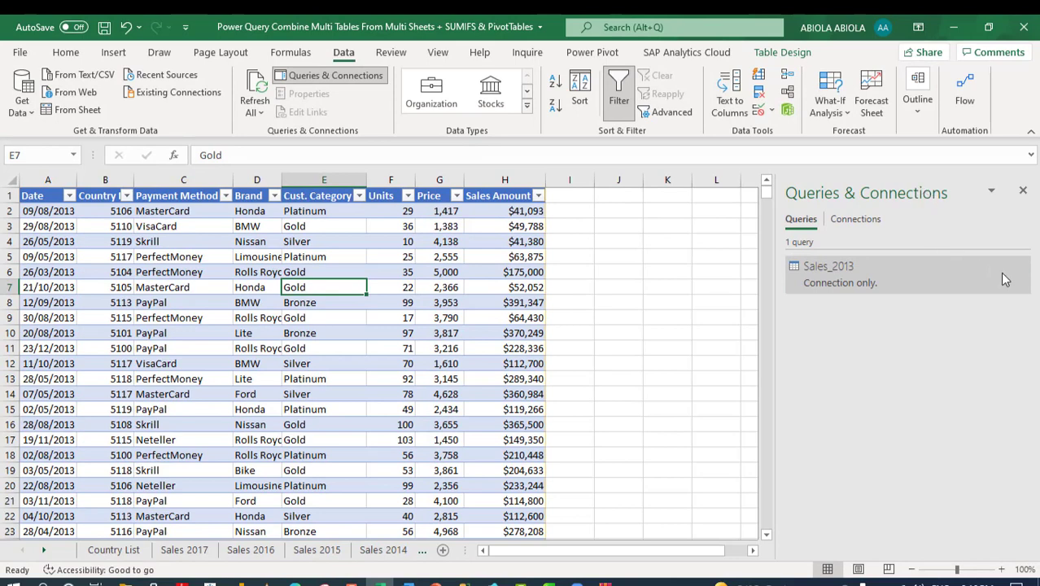
mouse_move(1010, 283)
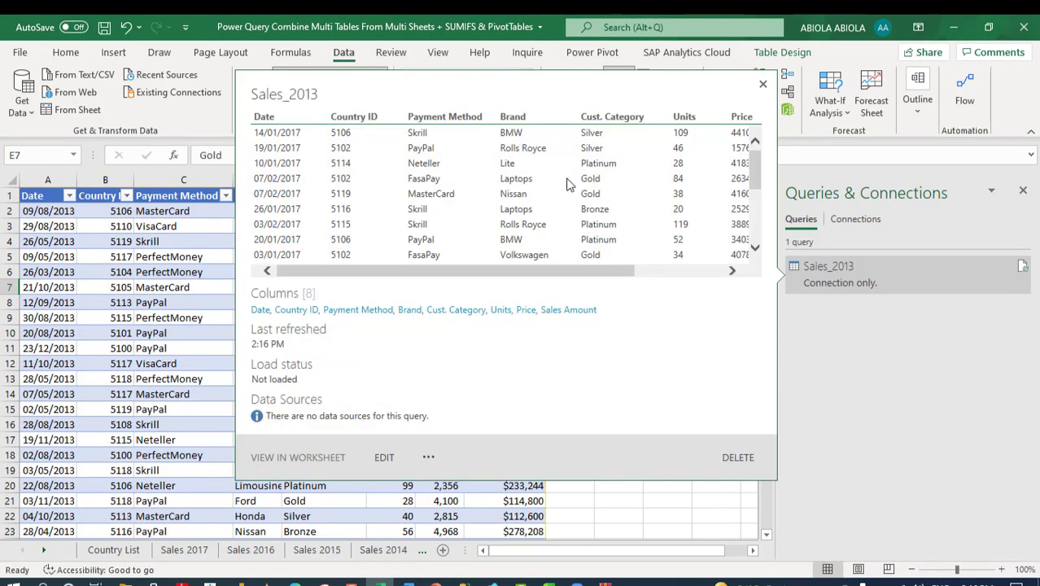
Step: Load the country table from the Country List sheet into Power Query as a new query
click(74, 285)
click(117, 551)
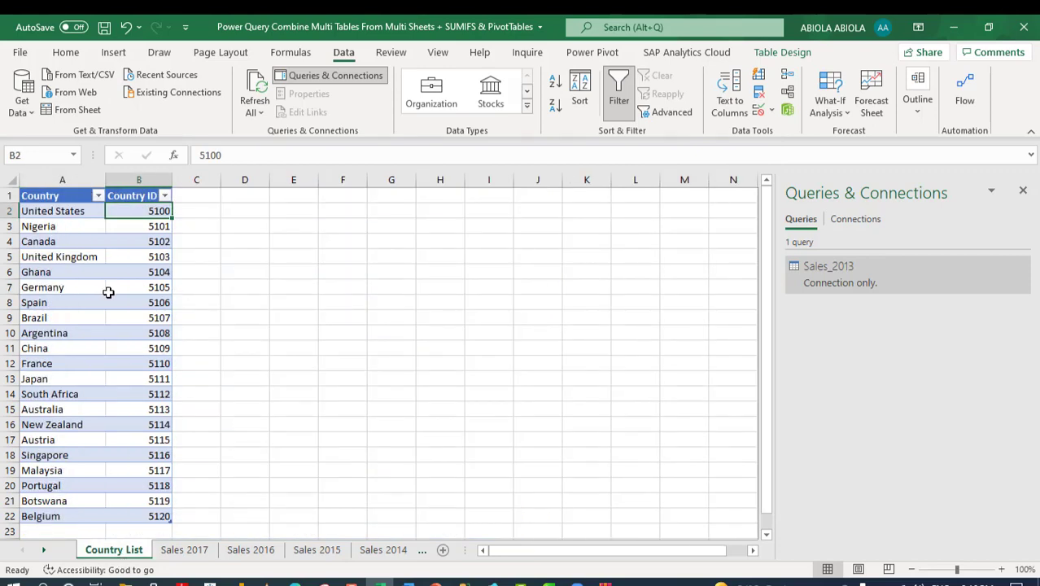
right_click(116, 289)
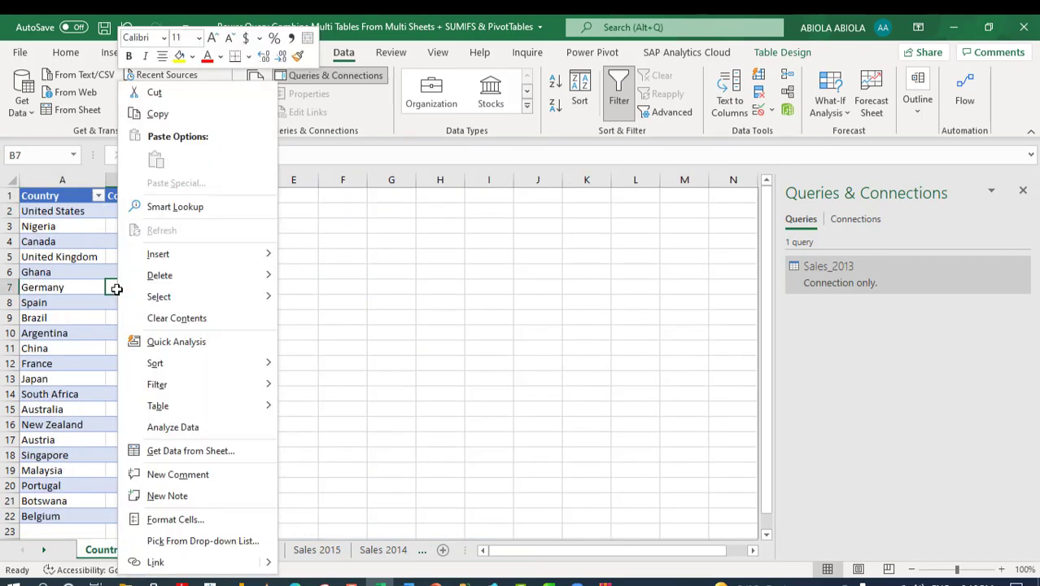
click(206, 454)
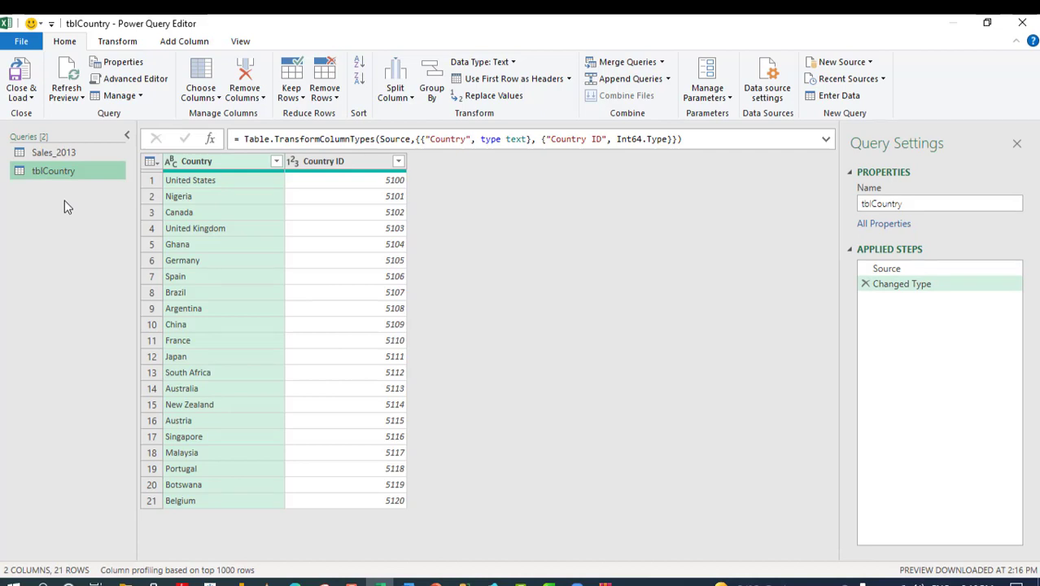
Step: Merge Sales_2013 with tblCountry as a new query, matching both on Country ID with a Left Outer join
right_click(33, 254)
mouse_move(80, 295)
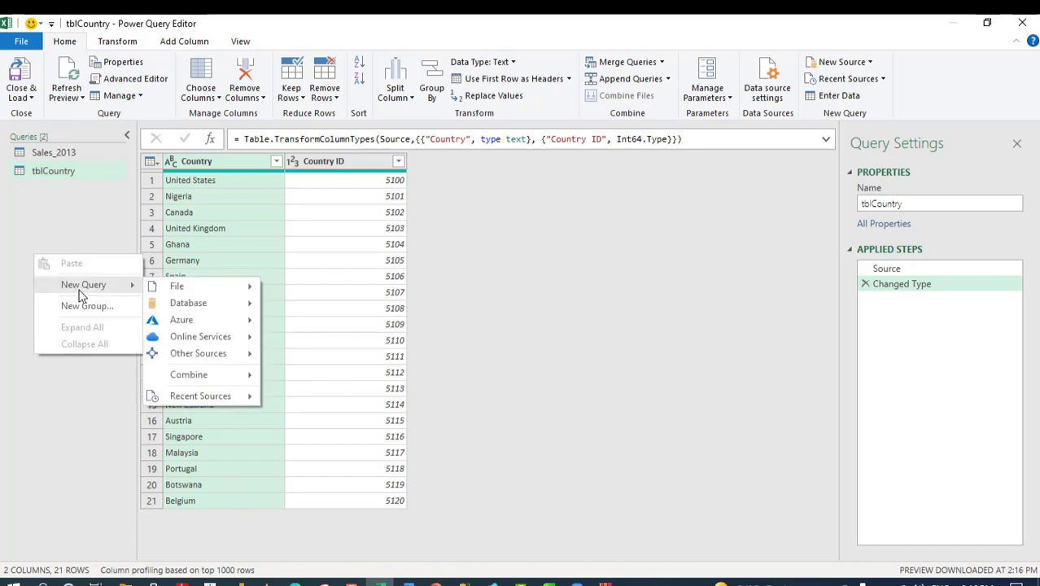
mouse_move(228, 378)
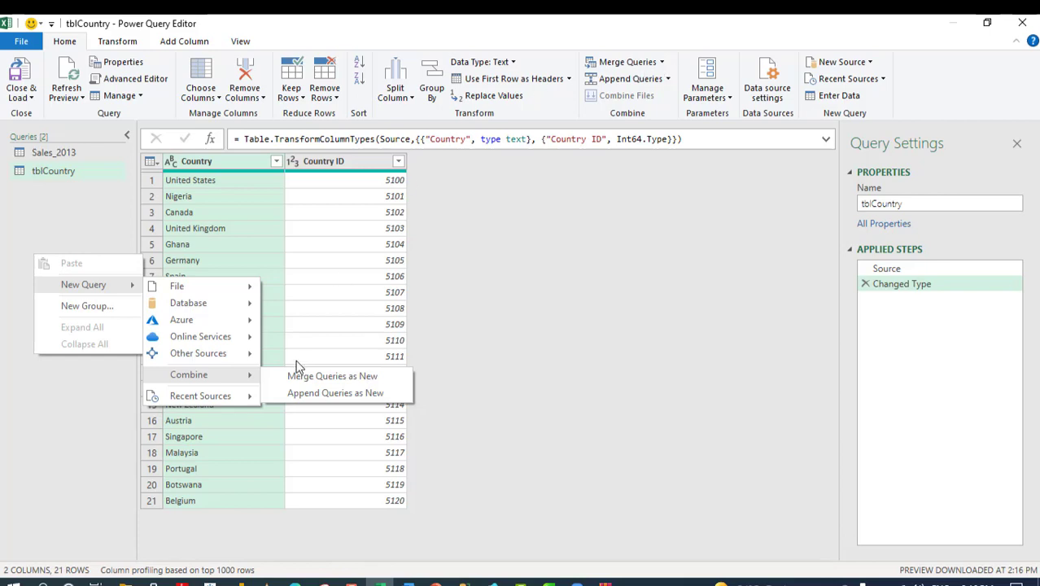
click(315, 379)
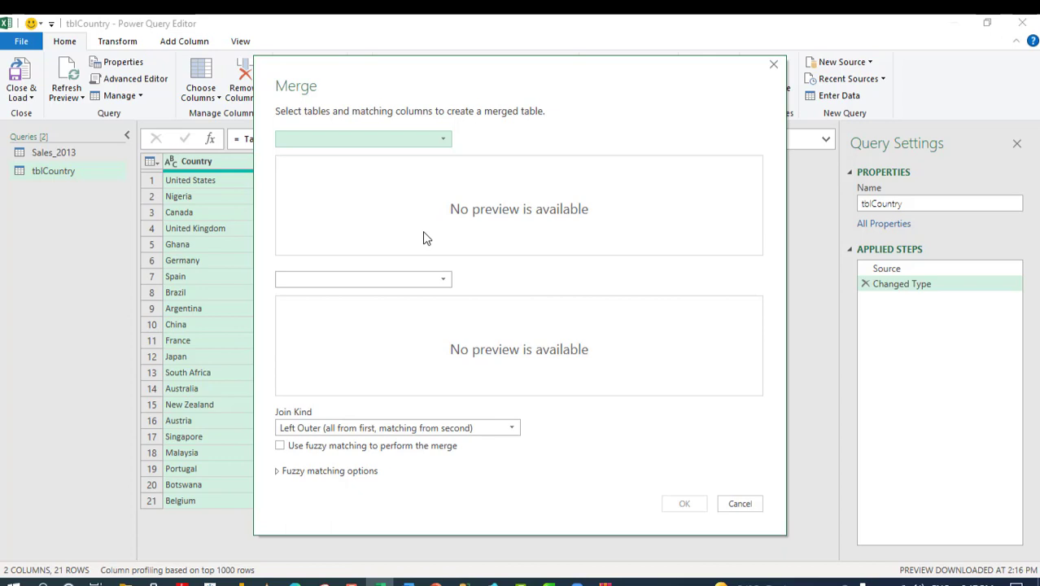
key(alt+Down)
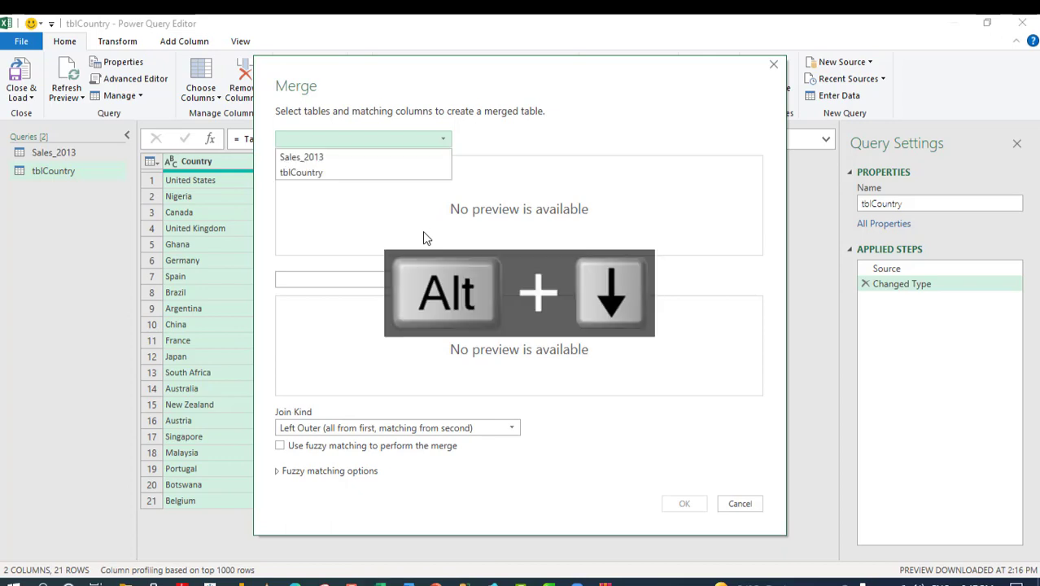
click(289, 159)
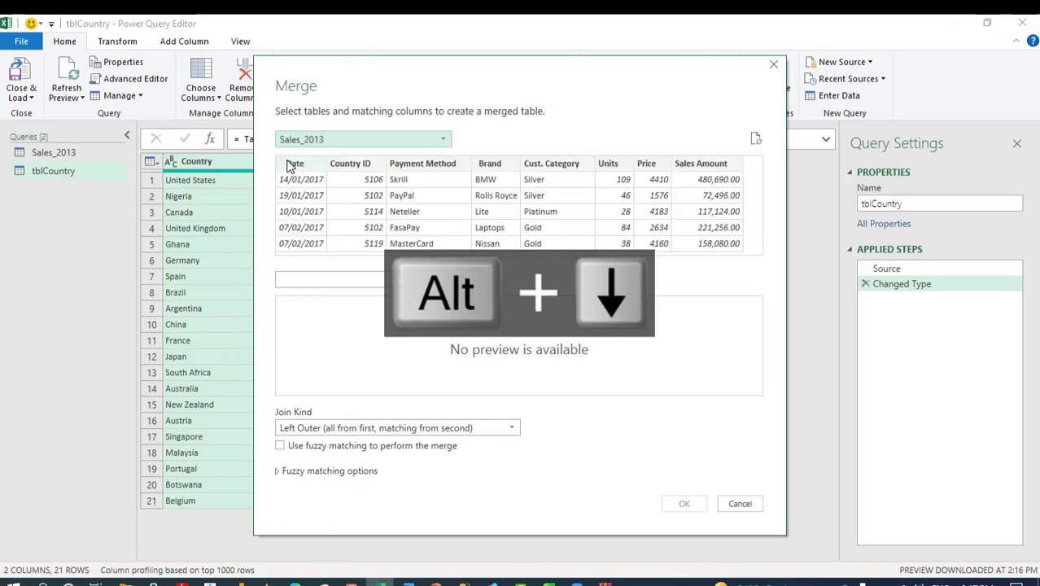
click(360, 167)
click(374, 281)
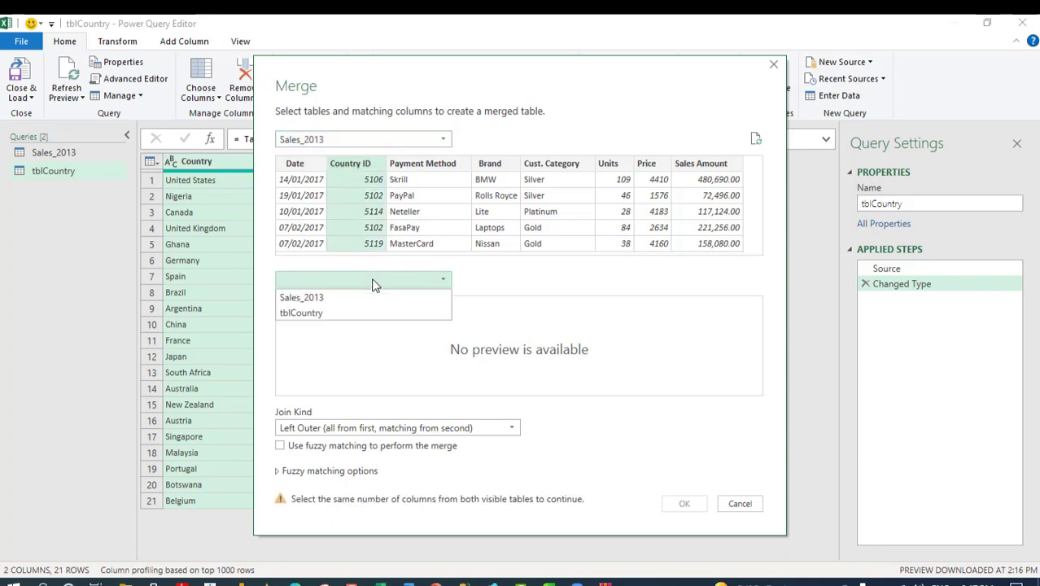
click(314, 312)
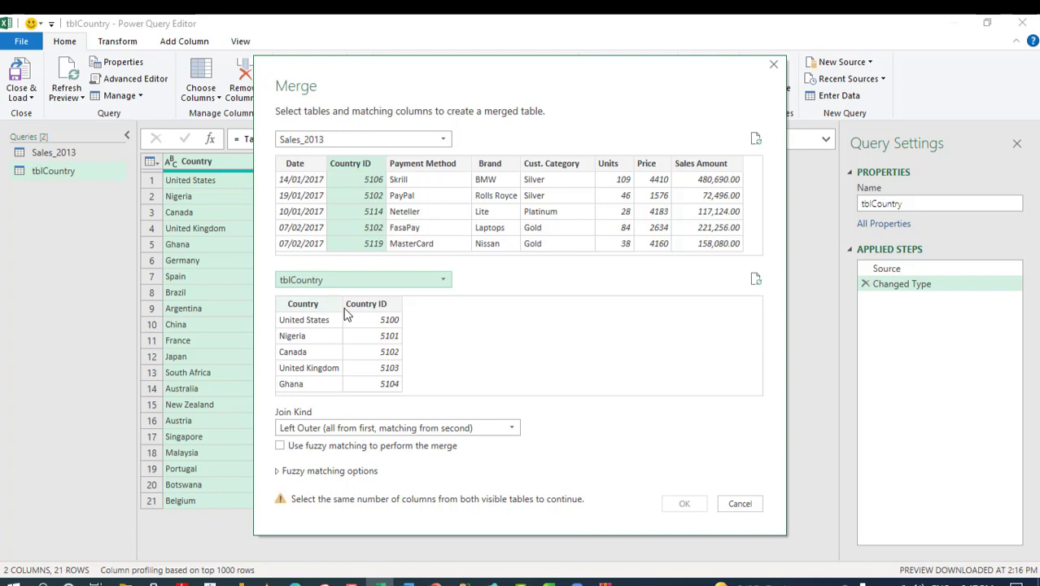
click(378, 304)
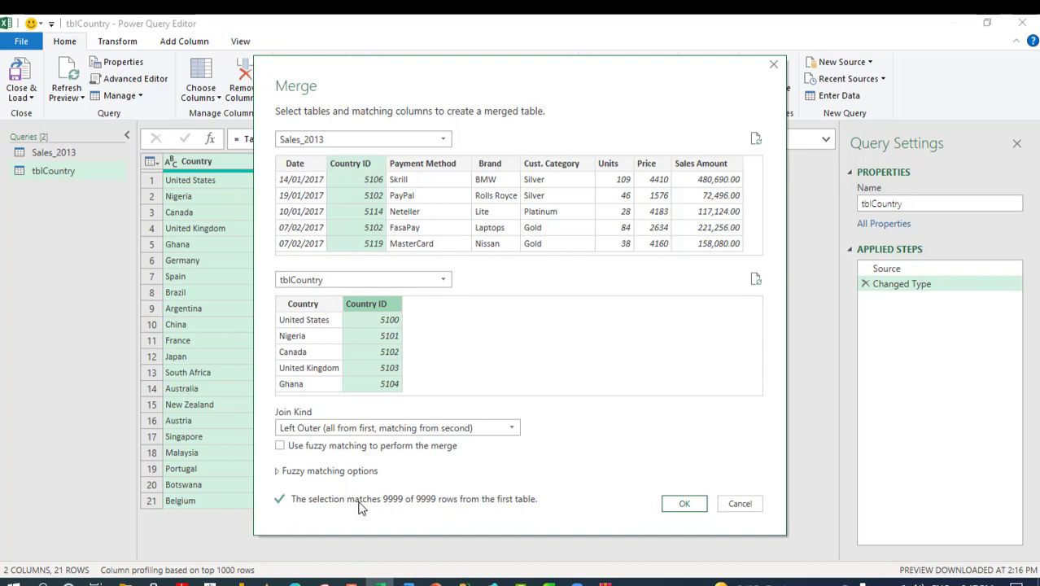
click(688, 507)
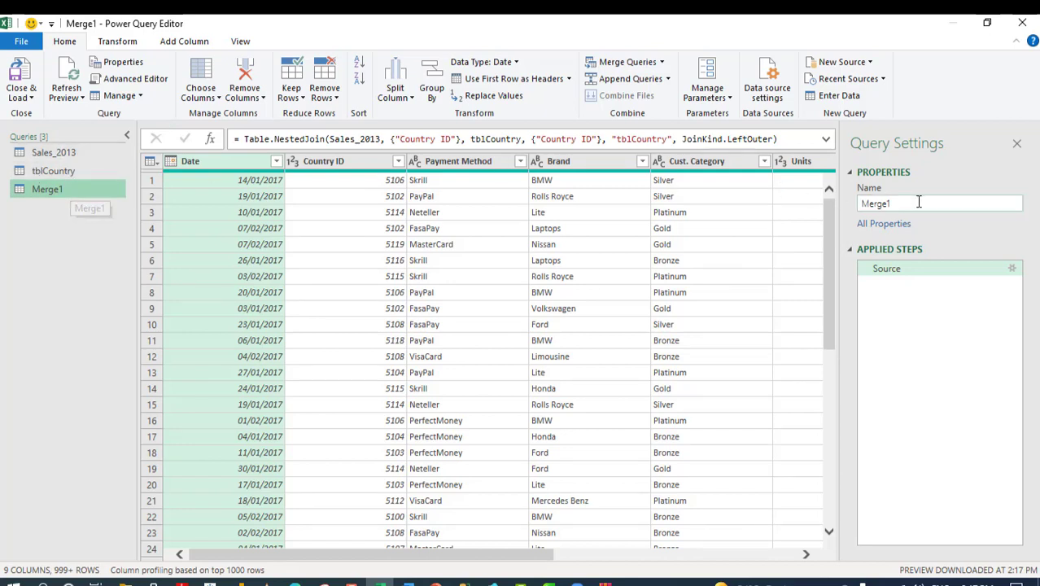
Step: Rename the merged query as Transaction Data and remove its Country ID column
drag(918, 202, 810, 210)
text(Transaction)
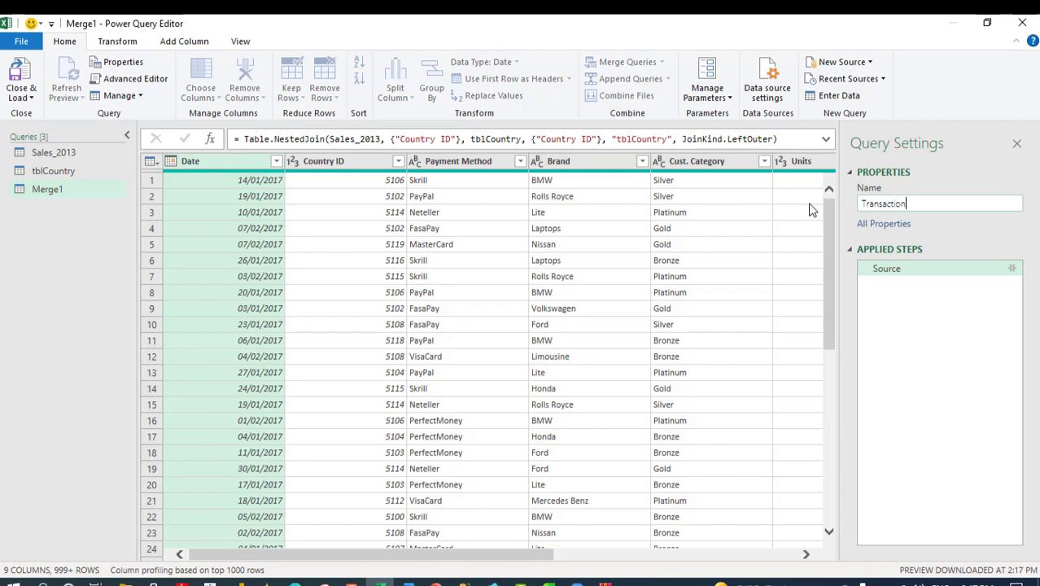
text( Data)
key(Return)
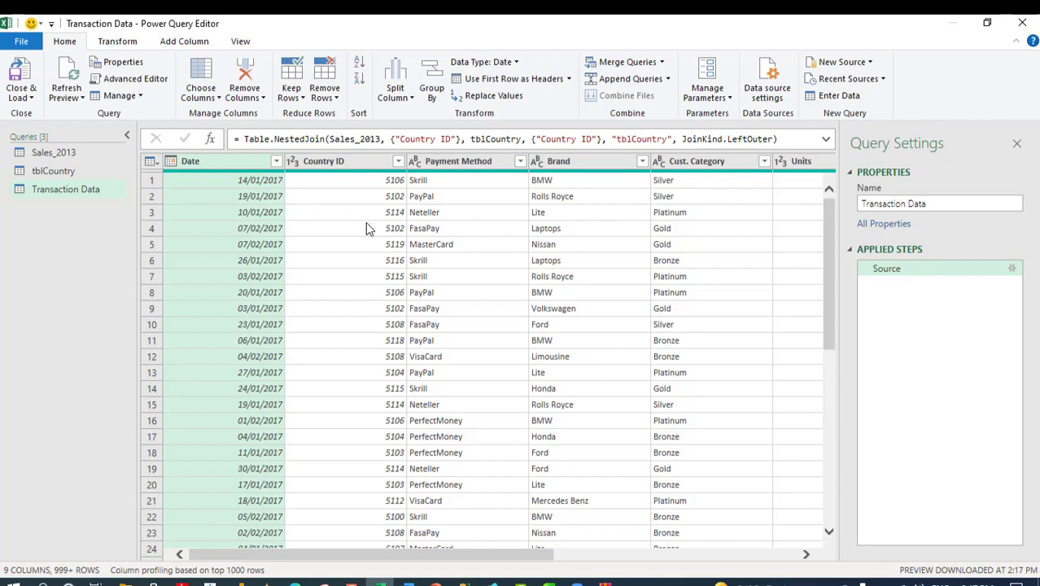
right_click(348, 162)
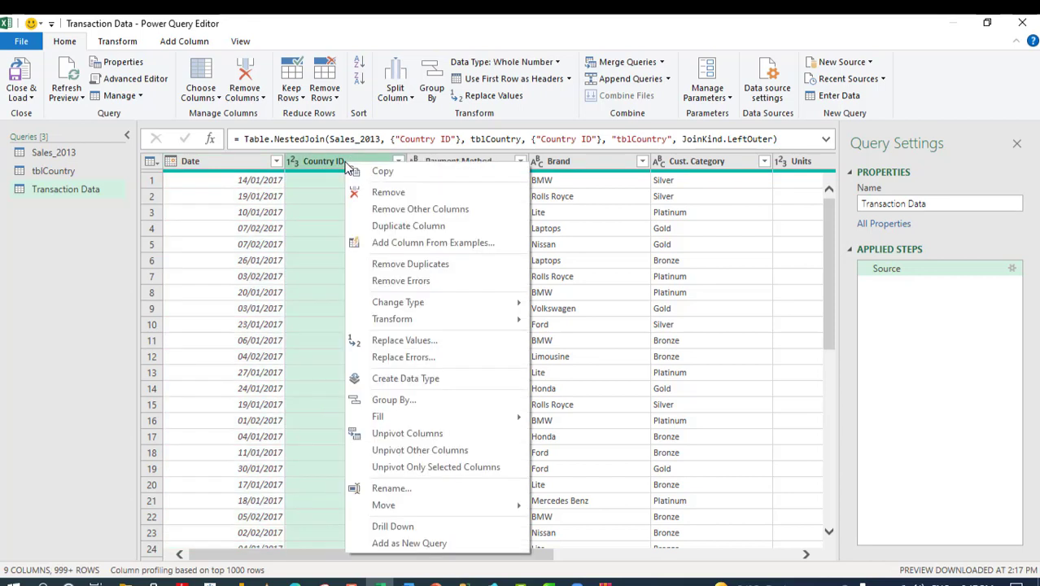
click(381, 194)
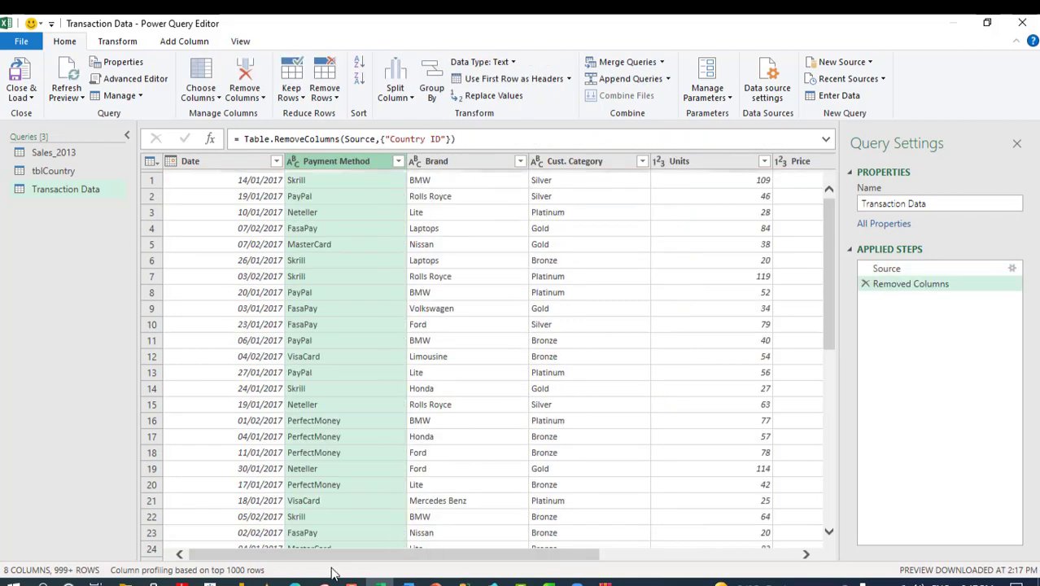
Step: Expand tblCountry to only the Country column without the name prefix, and move Country between Payment Method and Brand
drag(328, 565, 615, 568)
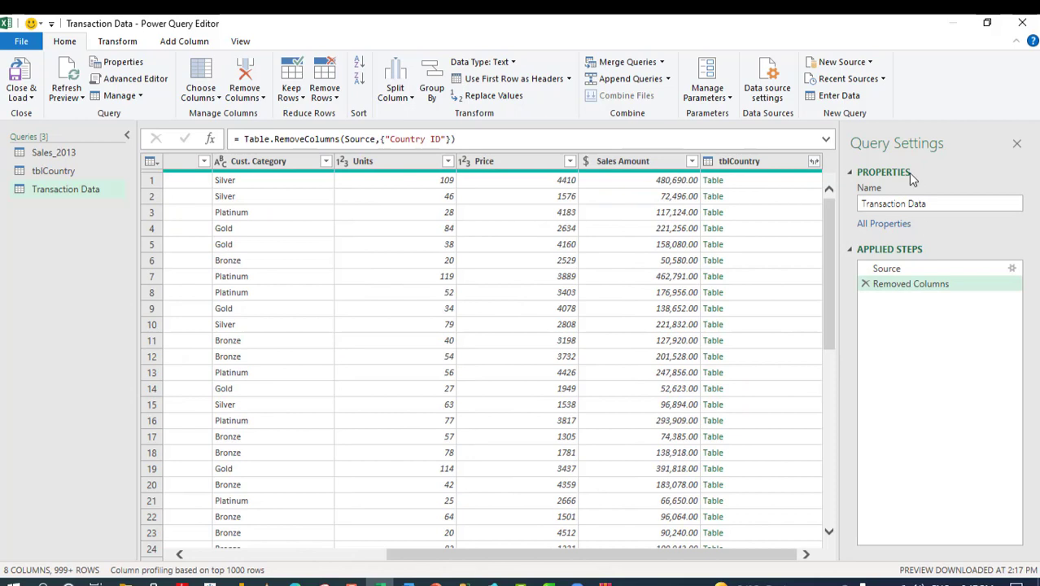
click(813, 161)
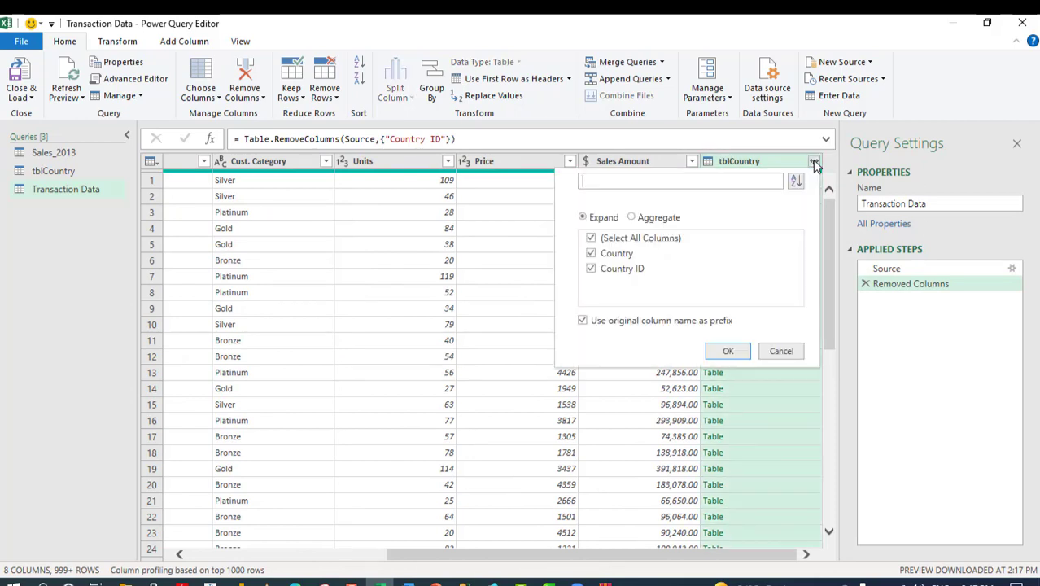
click(583, 322)
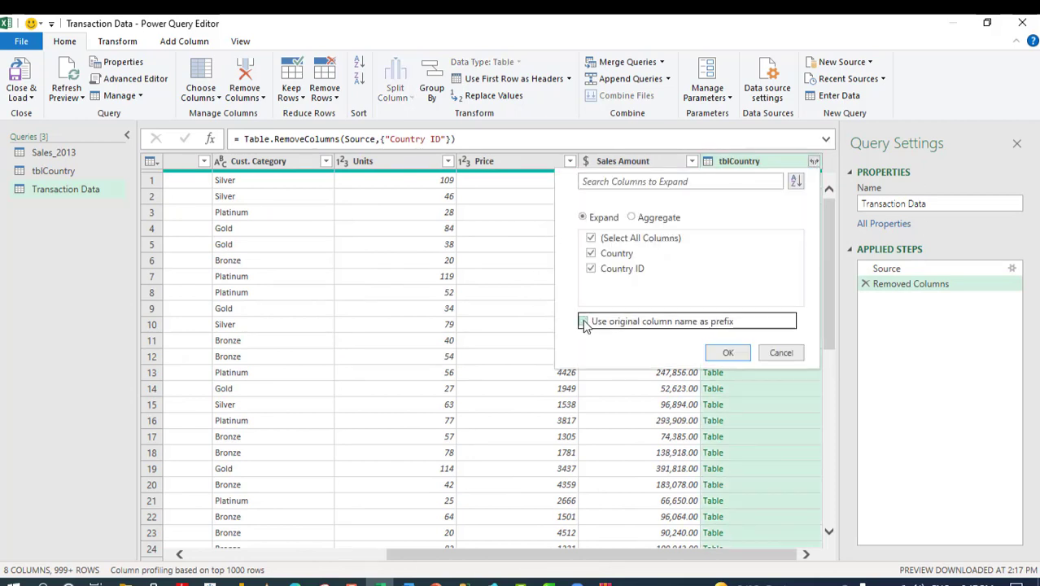
click(591, 271)
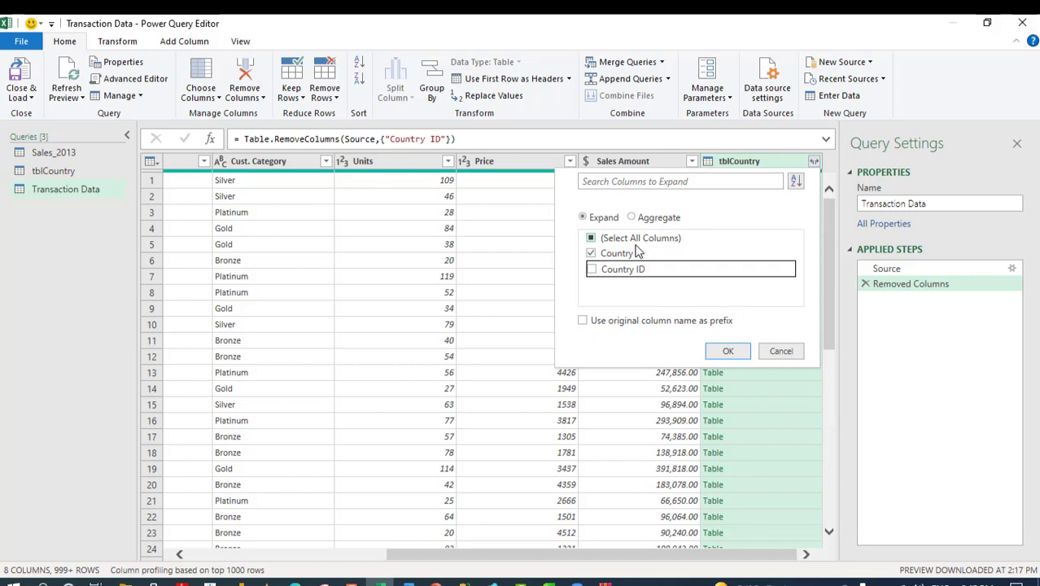
click(728, 351)
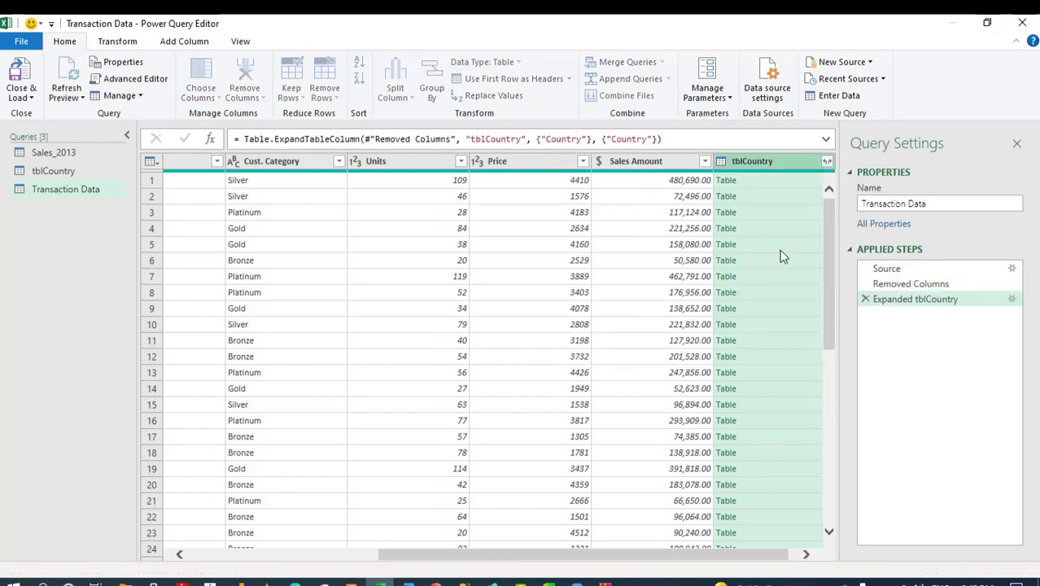
drag(746, 158, 140, 170)
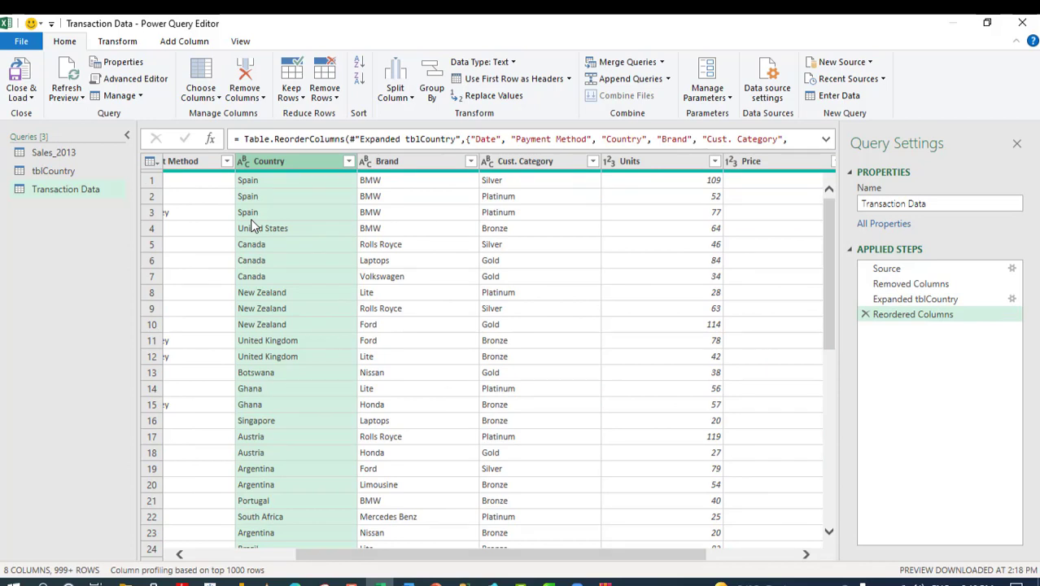
Step: Close the query editor and load the new tblCountry and Transaction Data queries as connections only
click(22, 97)
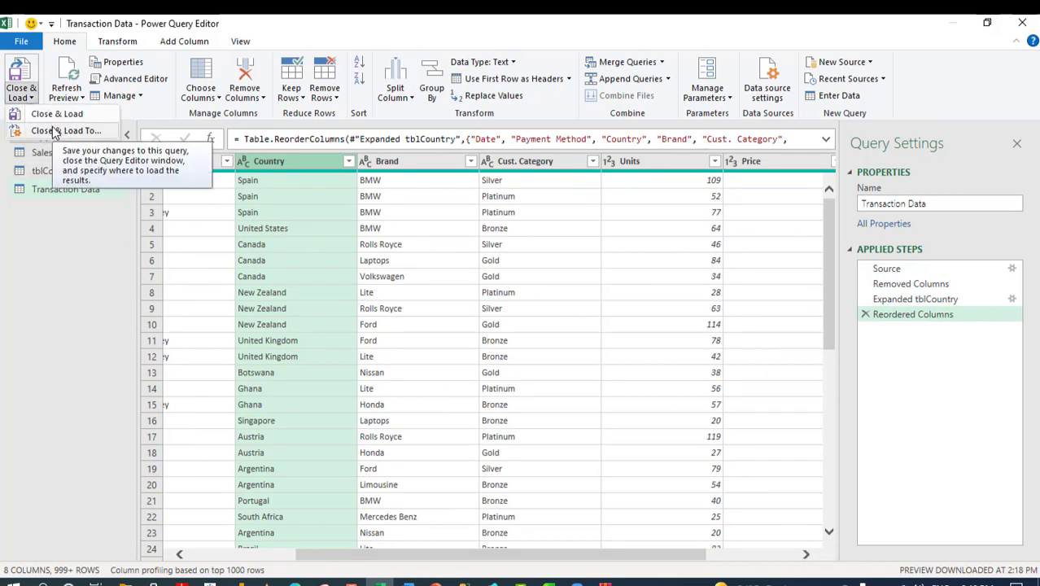
click(54, 131)
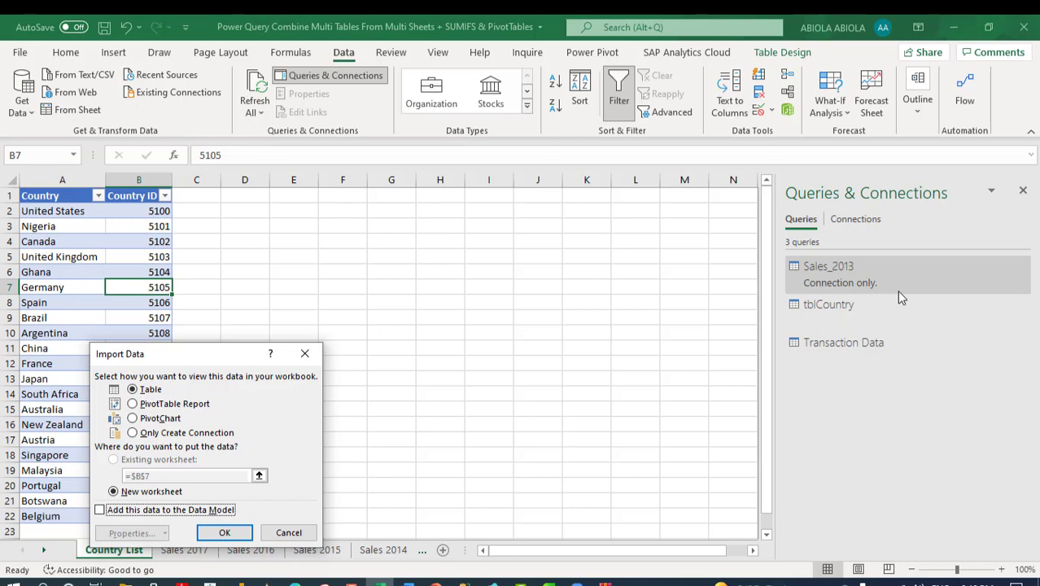
click(156, 434)
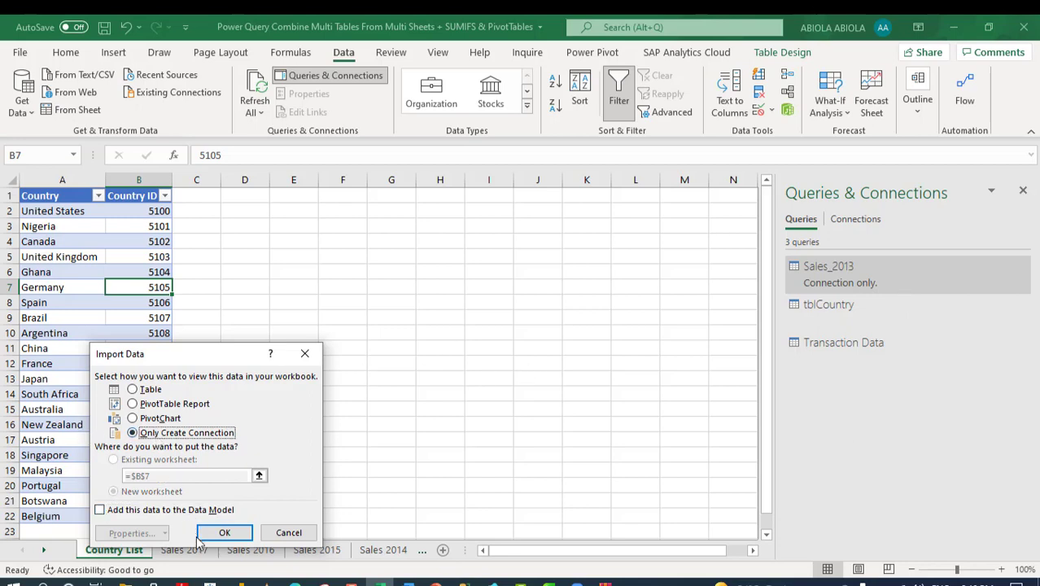
click(221, 534)
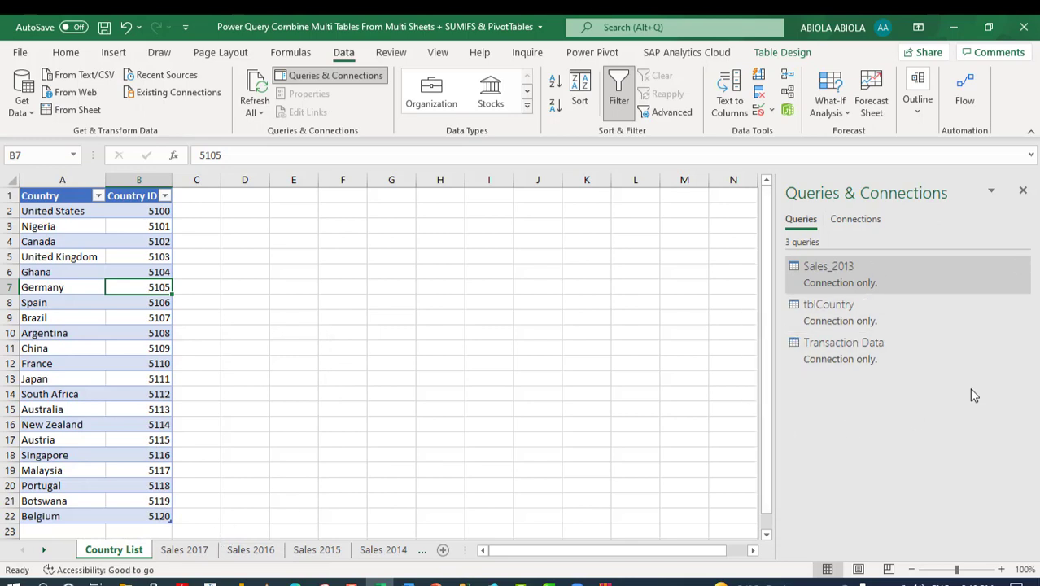
Step: Change the Transaction Data query's load destination to a table on a new worksheet
right_click(855, 352)
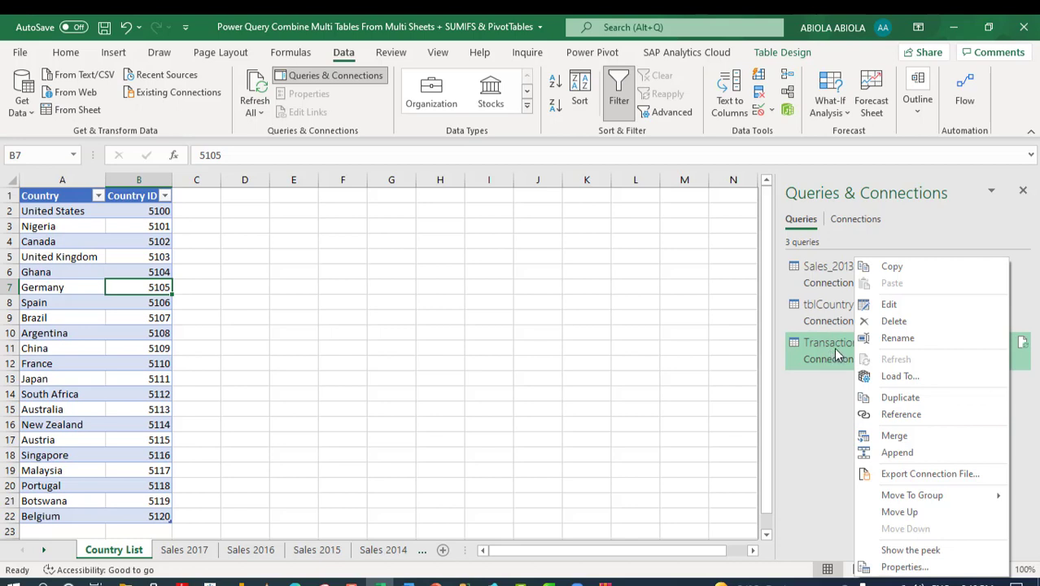
click(907, 376)
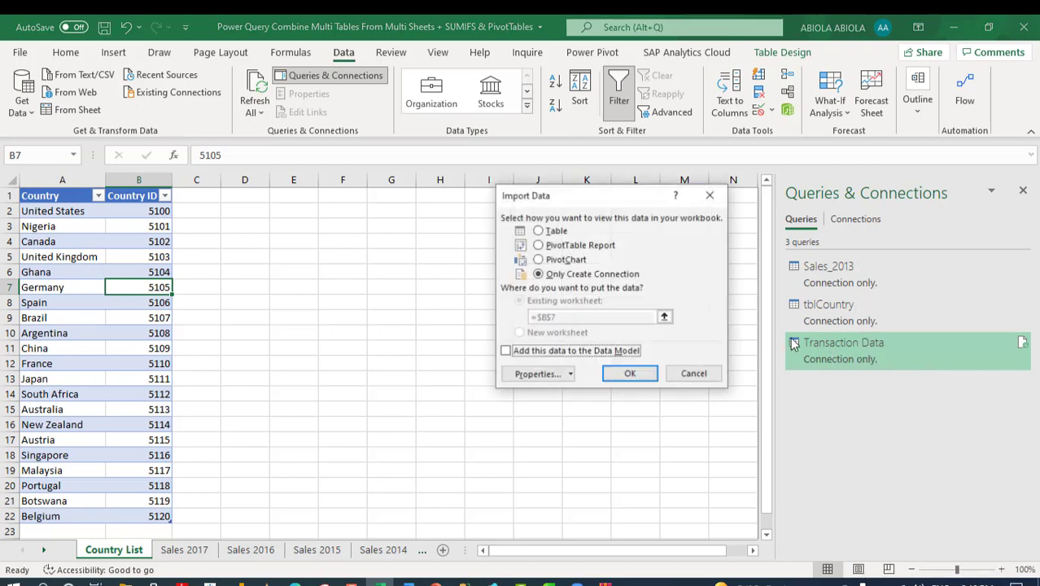
click(548, 230)
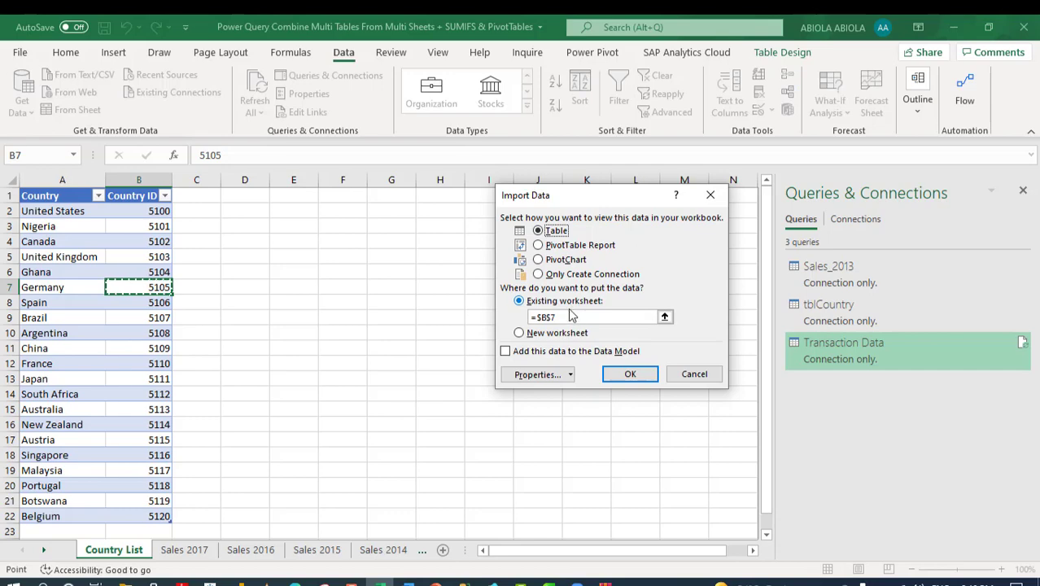
click(520, 333)
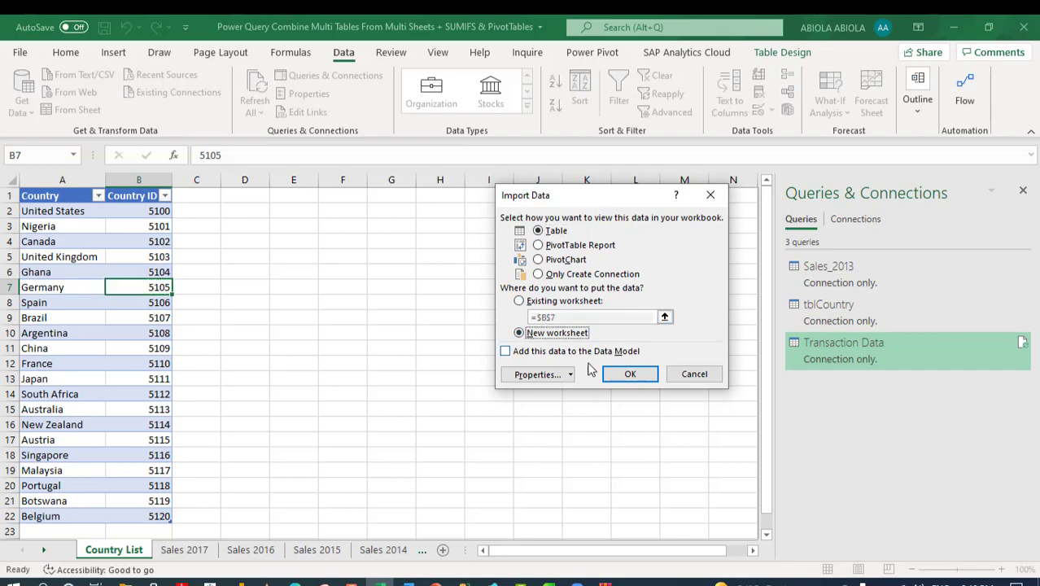
click(630, 375)
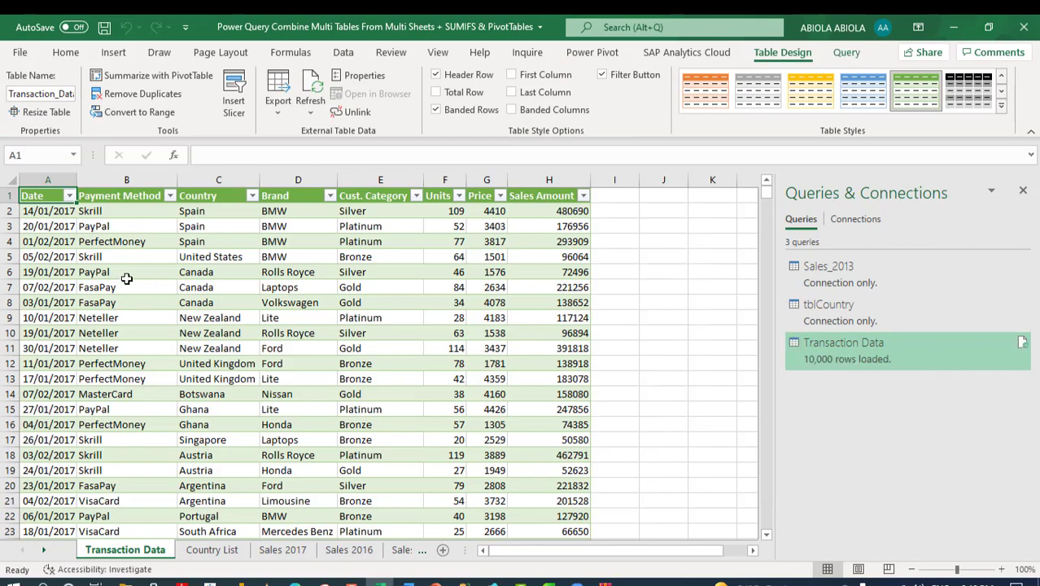
Step: Check the Date filter list for blanks and delete the empty row 10001 at the end of the Transaction Data table
click(69, 196)
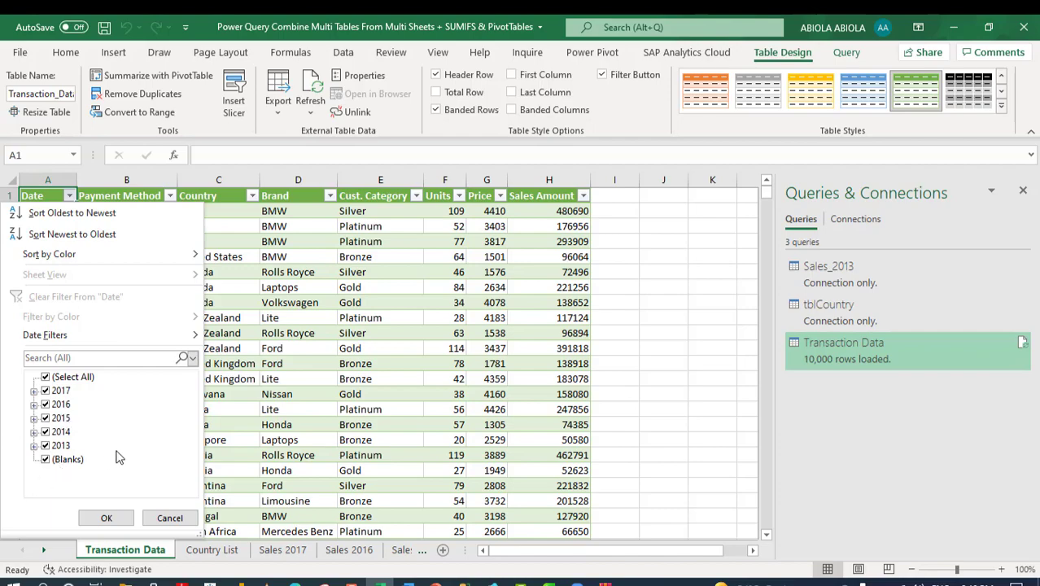
click(106, 518)
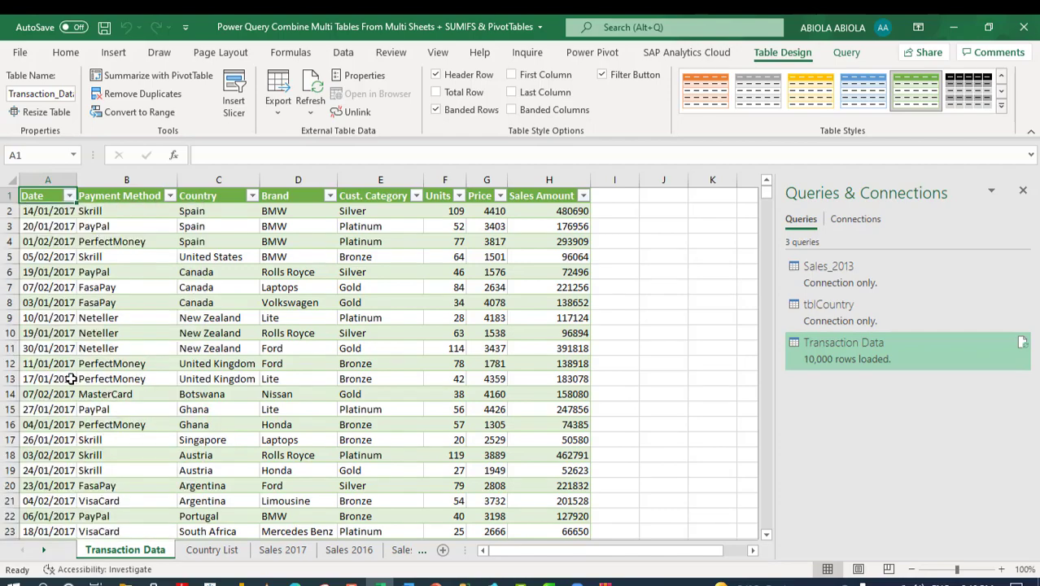
key(ctrl+Down)
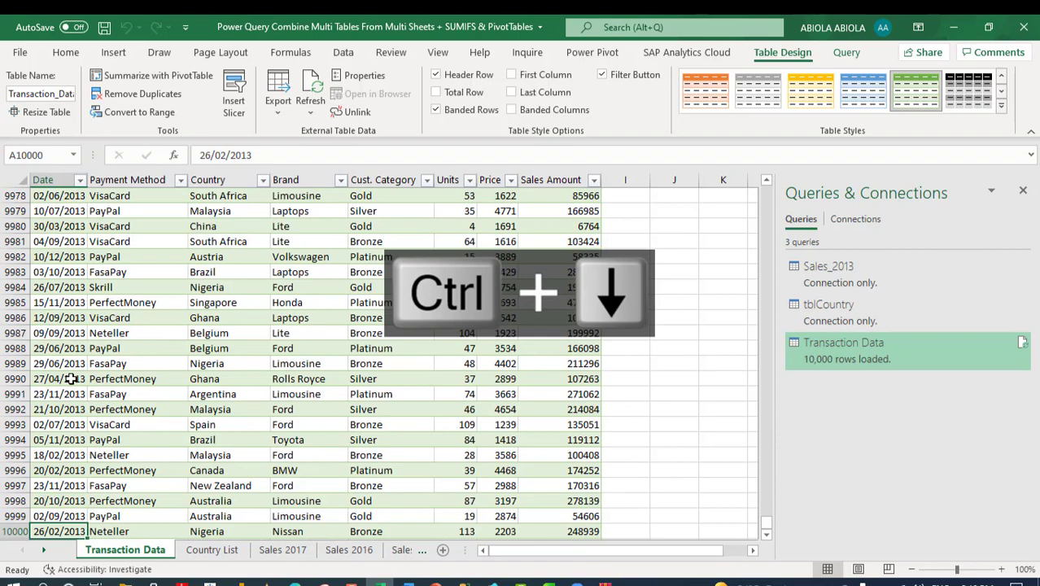
key(Down)
click(12, 516)
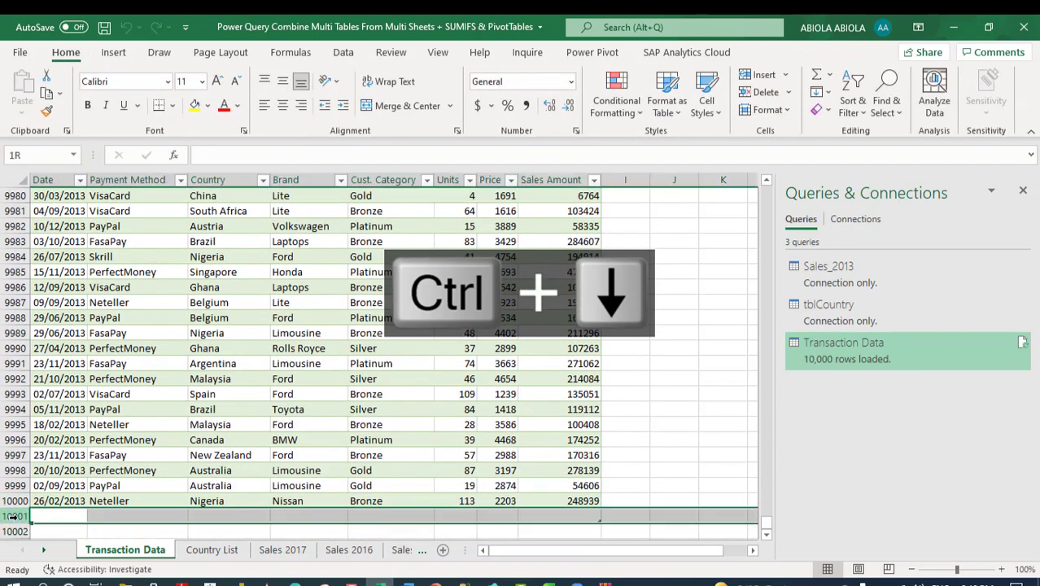
key(ctrl+minus)
click(130, 470)
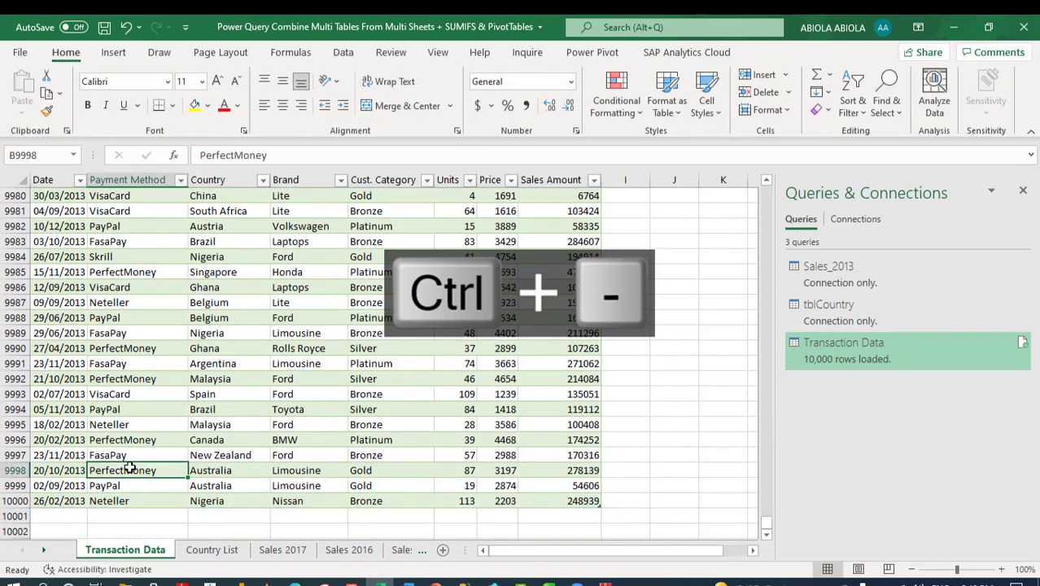
Step: Recheck the Date filter list for blanks and close the Queries & Connections pane
key(ctrl+Up)
click(67, 197)
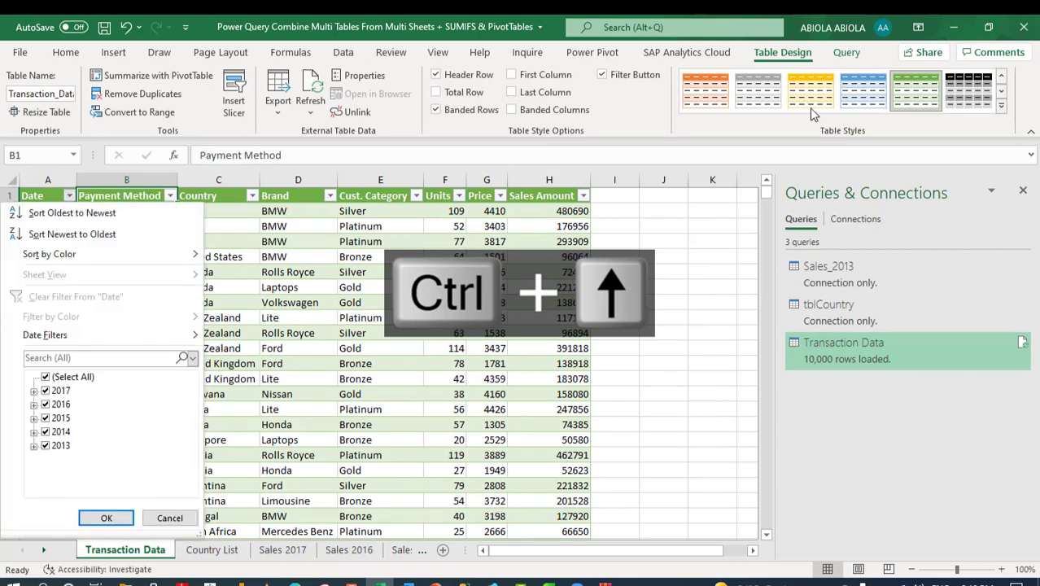
click(1022, 194)
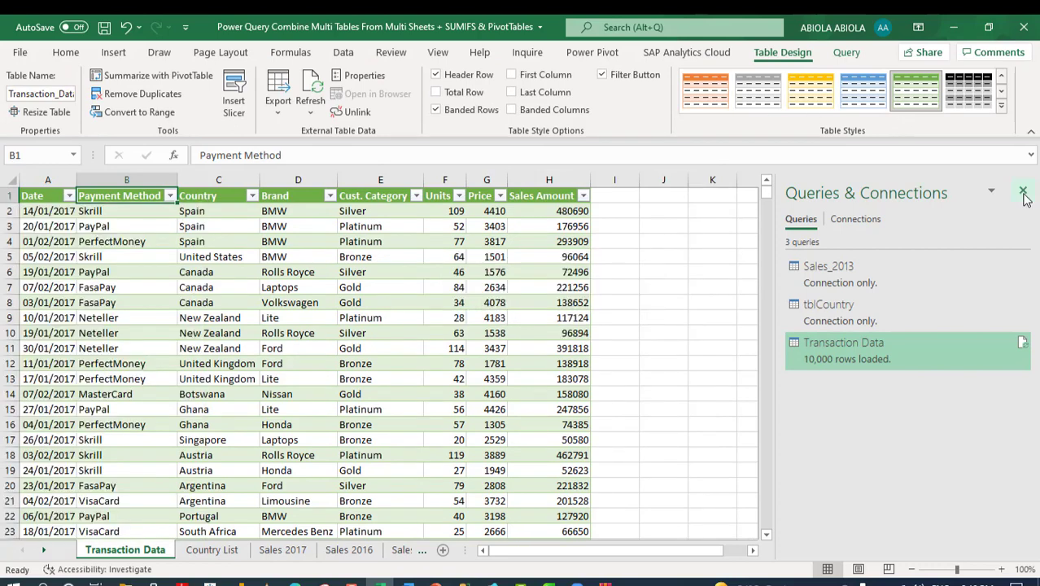
click(1023, 195)
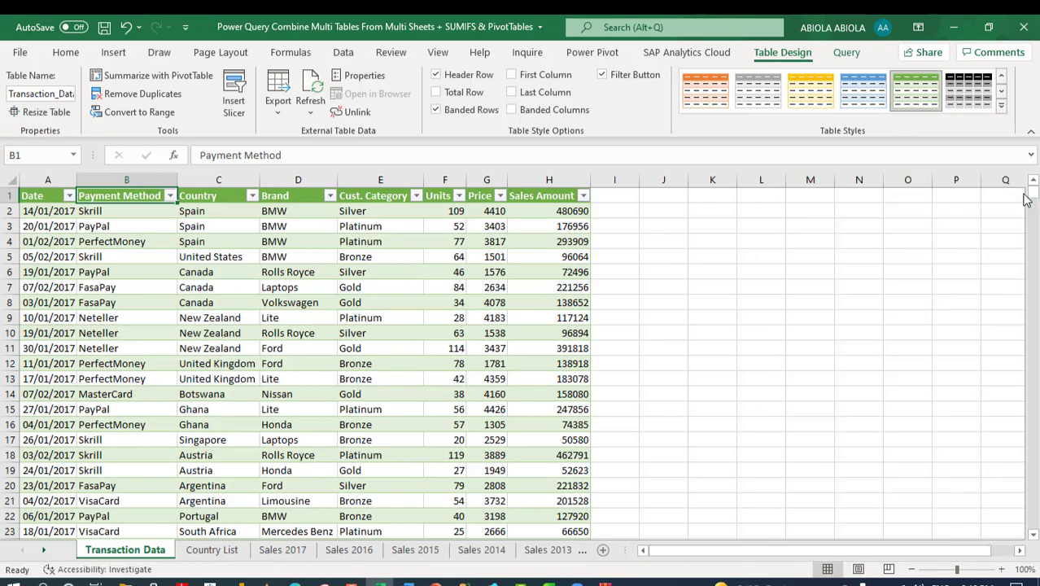
Step: Copy the table's Country header from C1 into cell J1
click(201, 196)
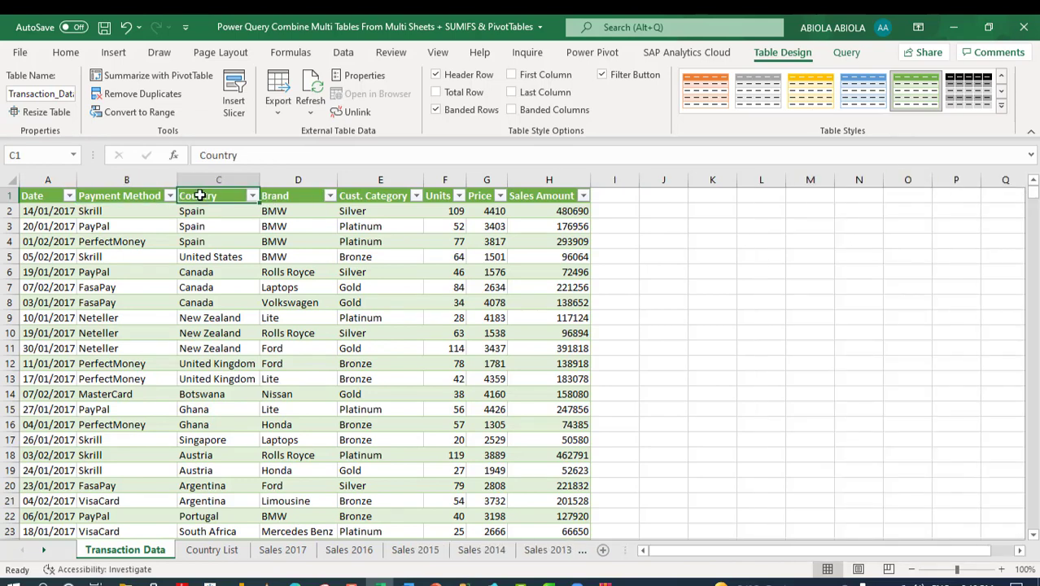
key(ctrl+c)
click(657, 197)
key(ctrl+v)
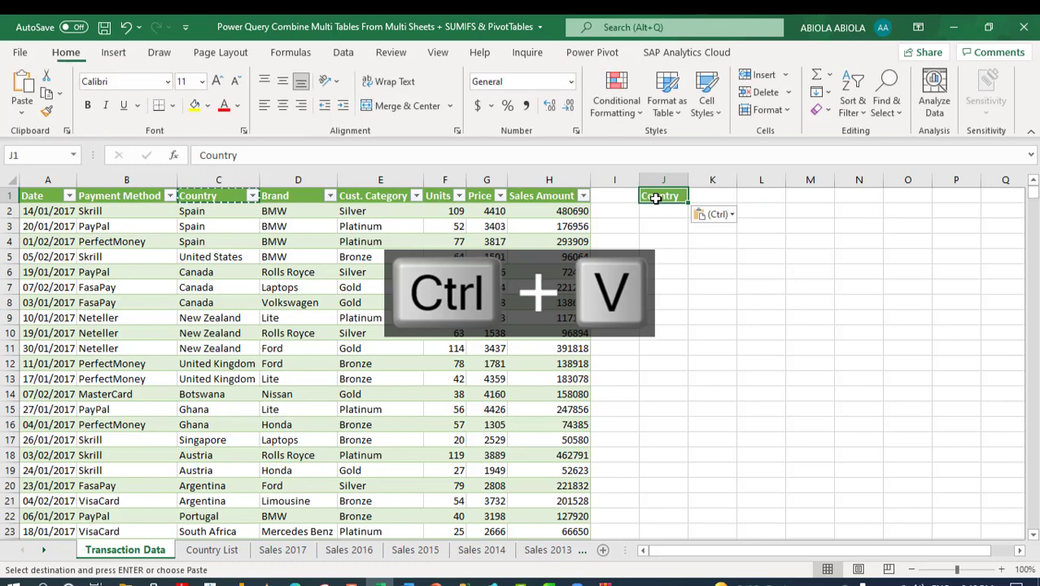
Step: Build a sorted list of unique countries in J2 with =SORT(UNIQUE(Transaction_Data[Country]))
click(671, 211)
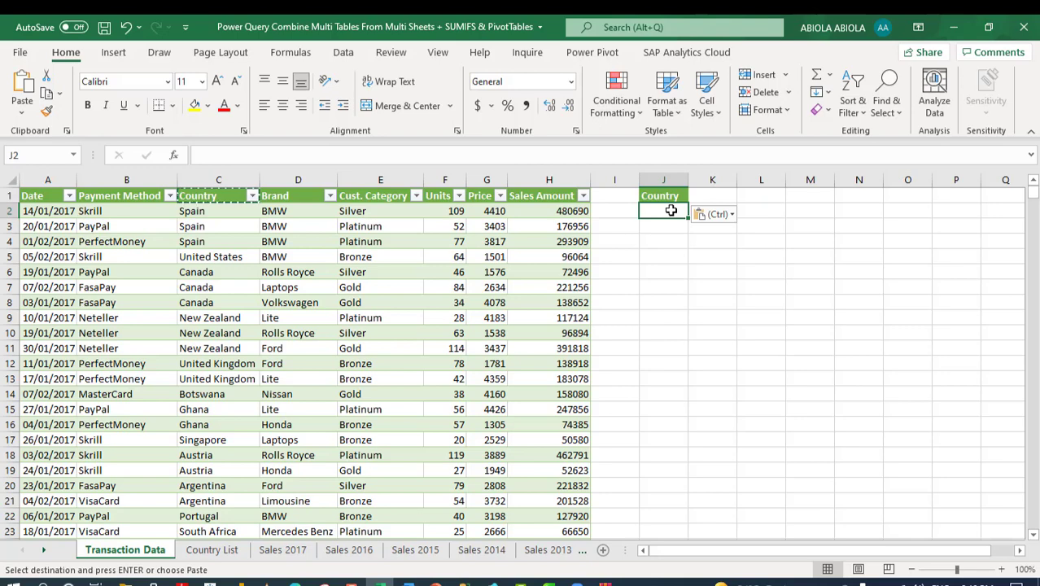
text(=sort)
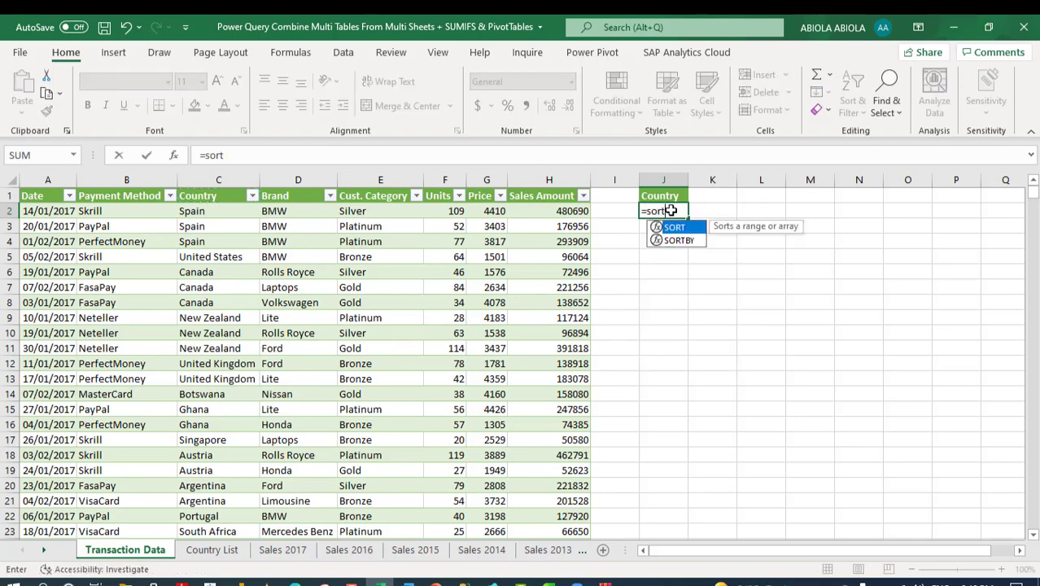
key(Tab)
text(uni)
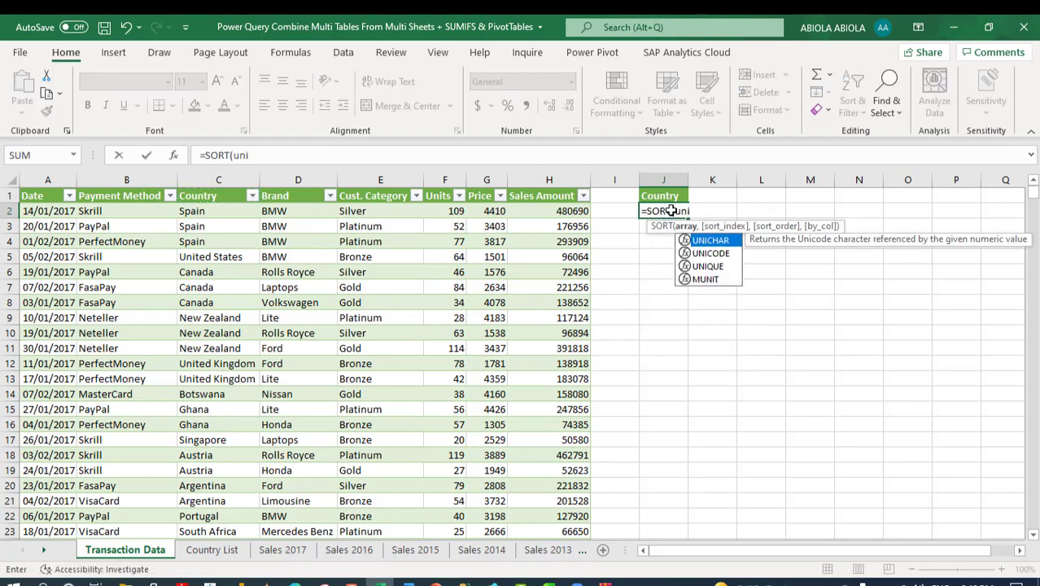
key(Down)
key(Down)
key(Tab)
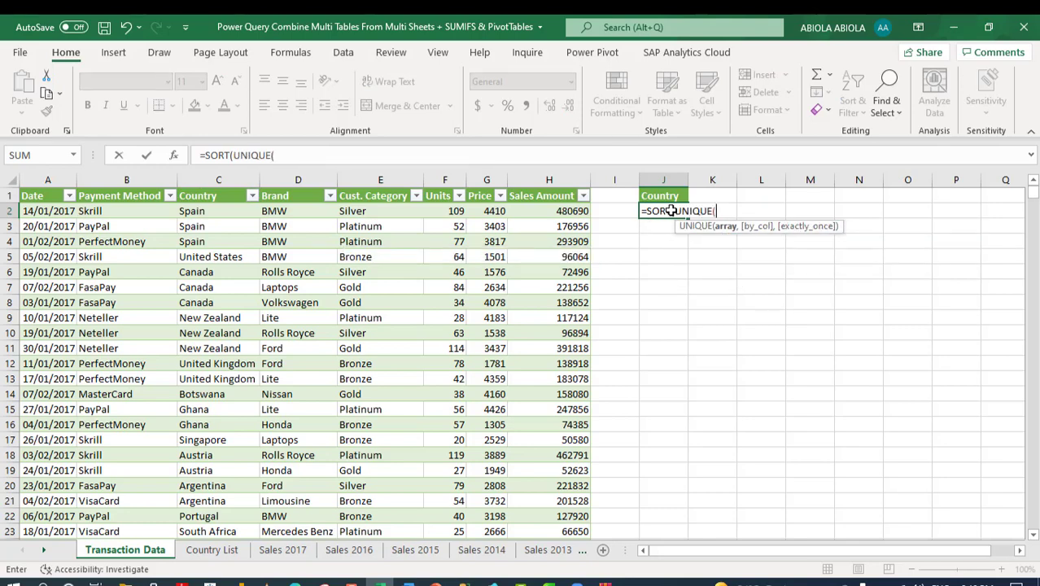
click(206, 188)
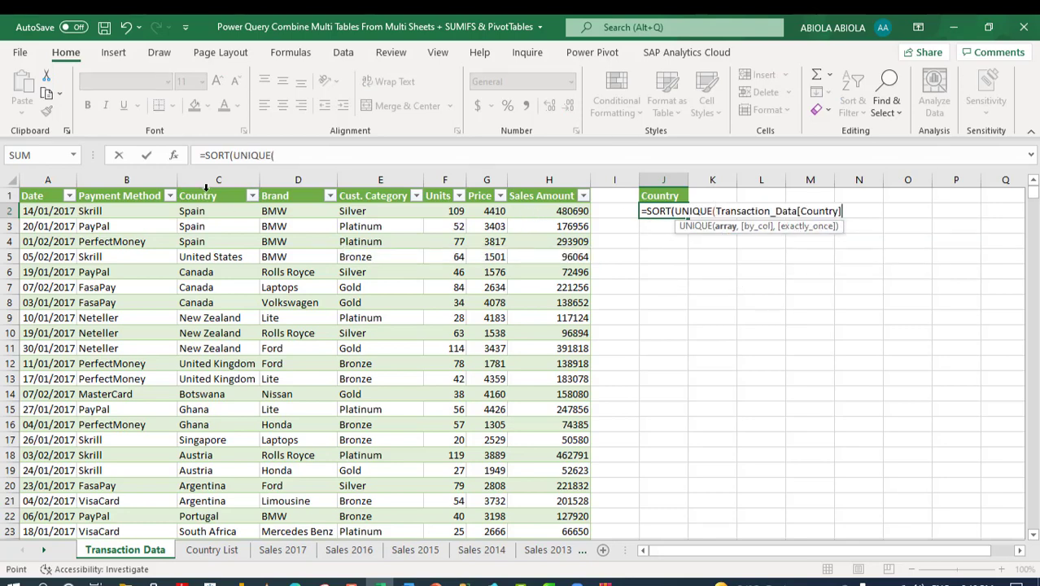
text()))
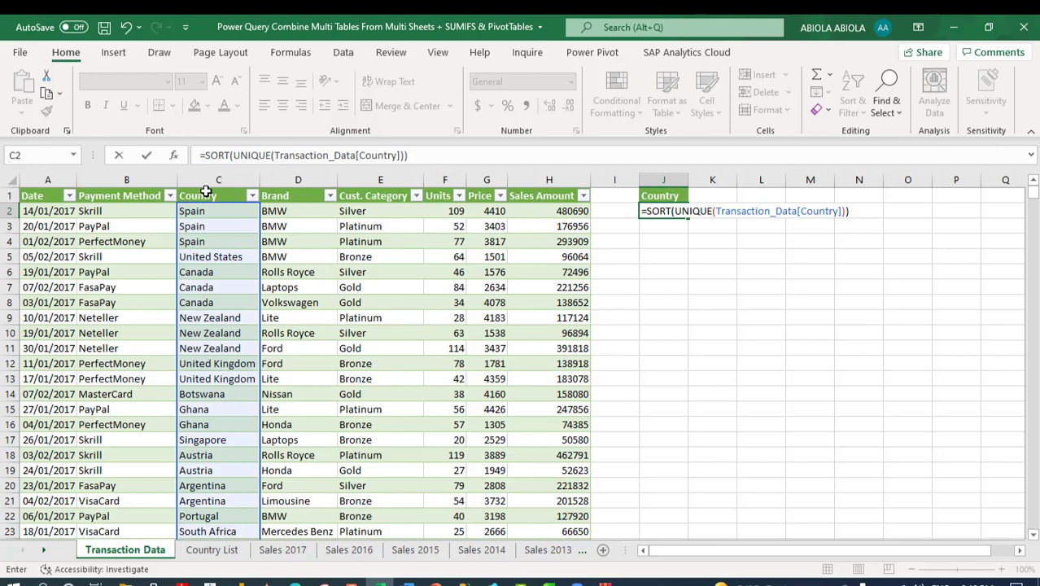
key(ctrl+Return)
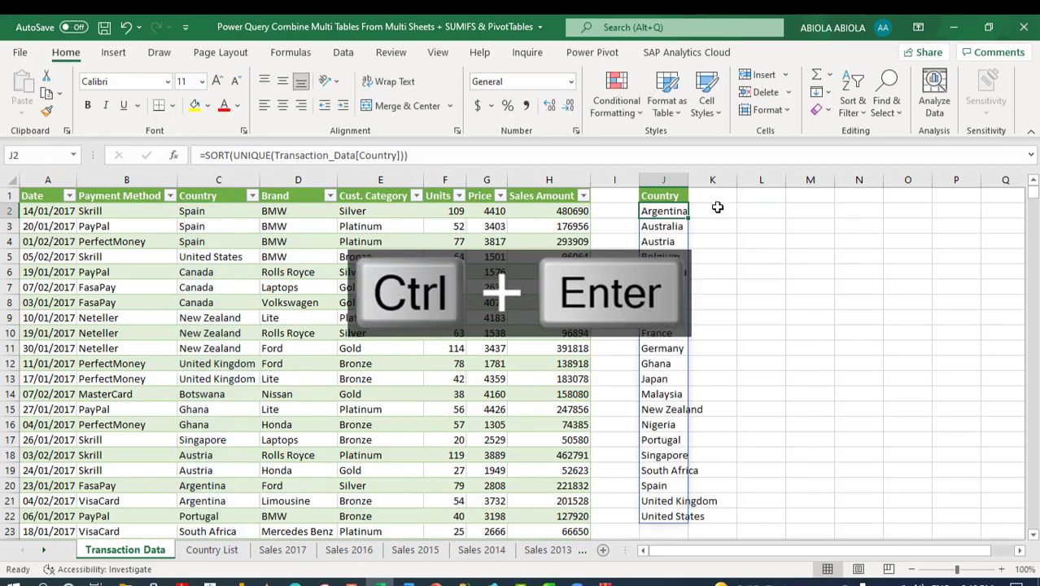
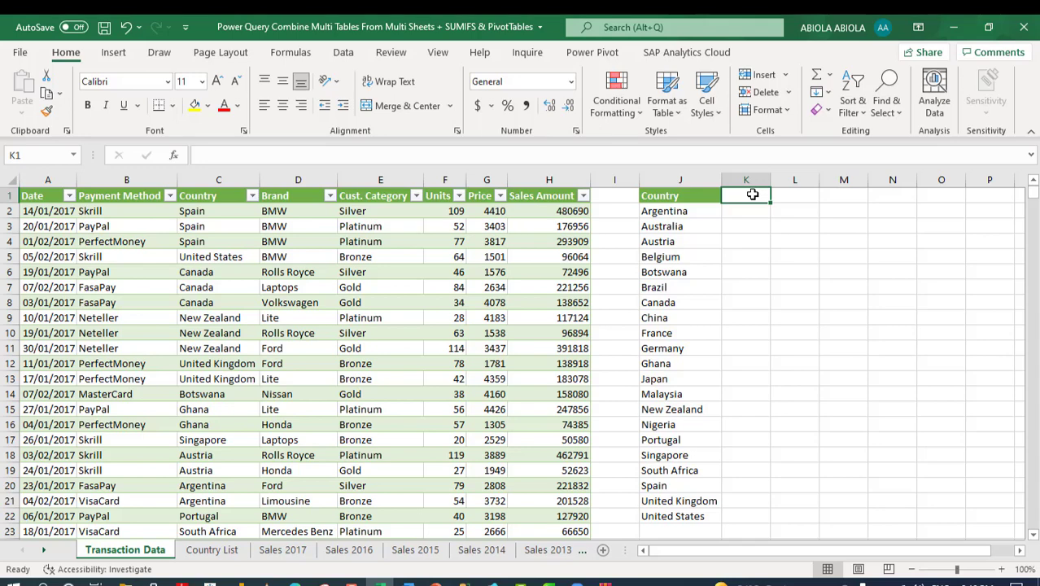
Step: Enter the header Total Sales in cell K1 beside the Country header
text(Total Sa)
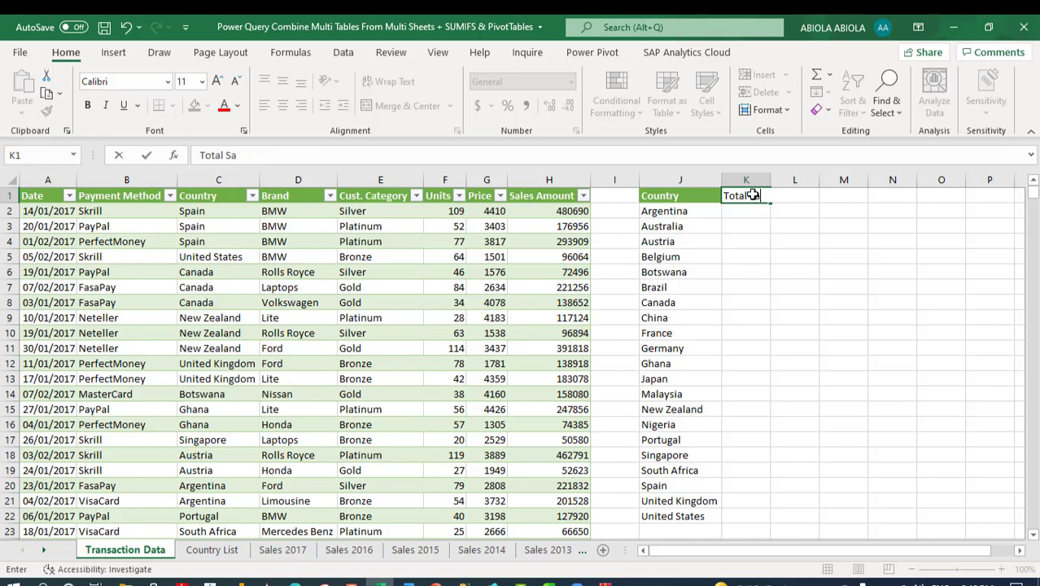
text(les)
key(Return)
drag(771, 184, 771, 184)
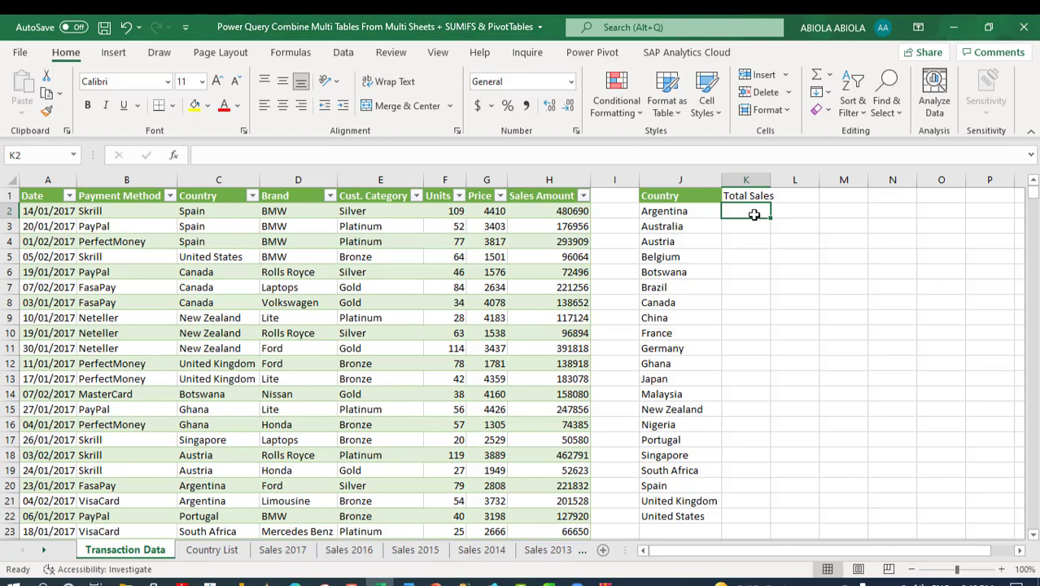
Step: Calculate sales per country in K2 with =SUMIFS(Transaction_Data[Sales Amount],Transaction_Data[Country],J2#)
text(=sumi)
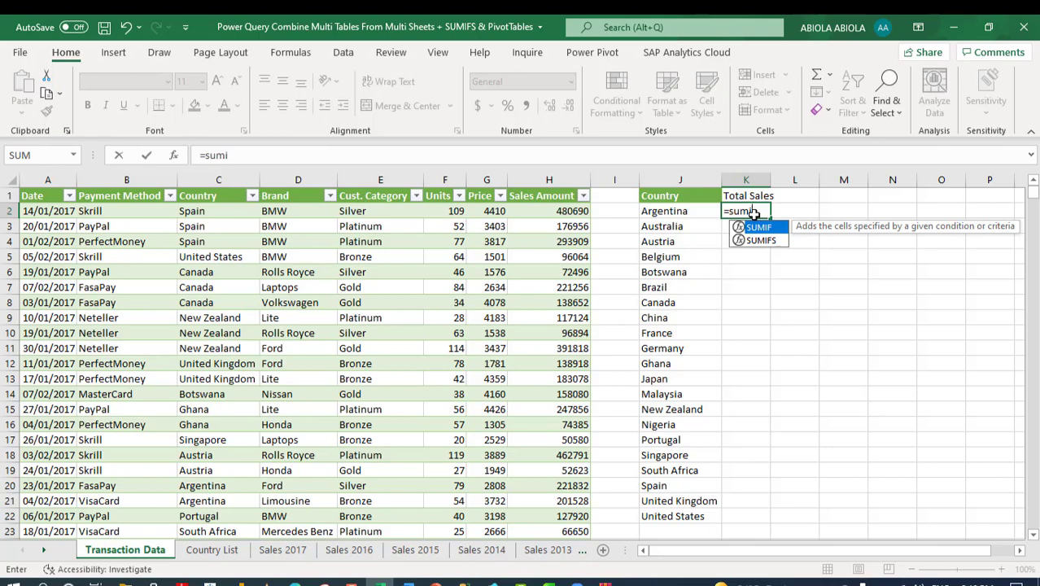
key(Down)
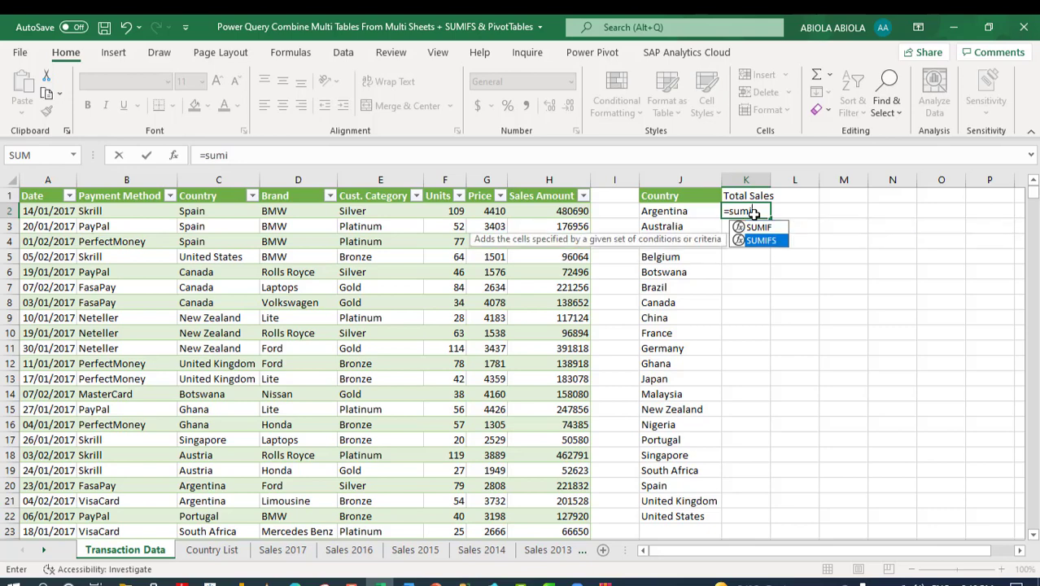
key(Tab)
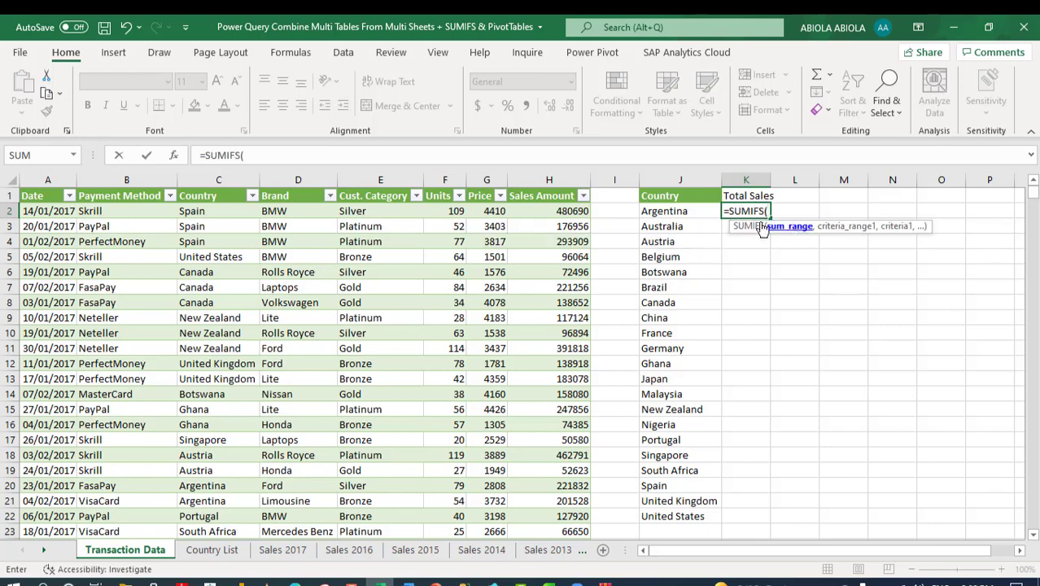
click(549, 188)
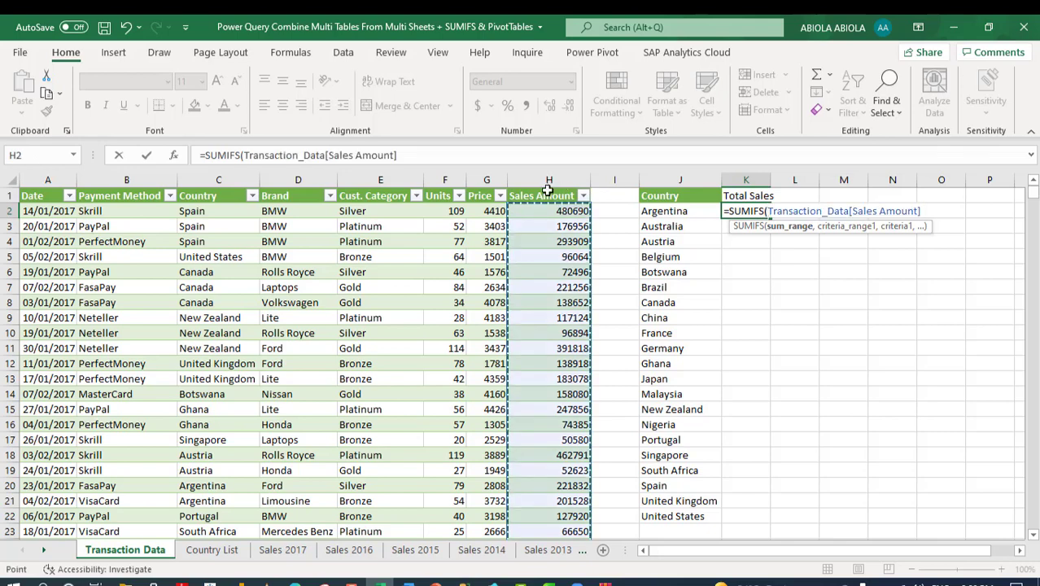
text(,)
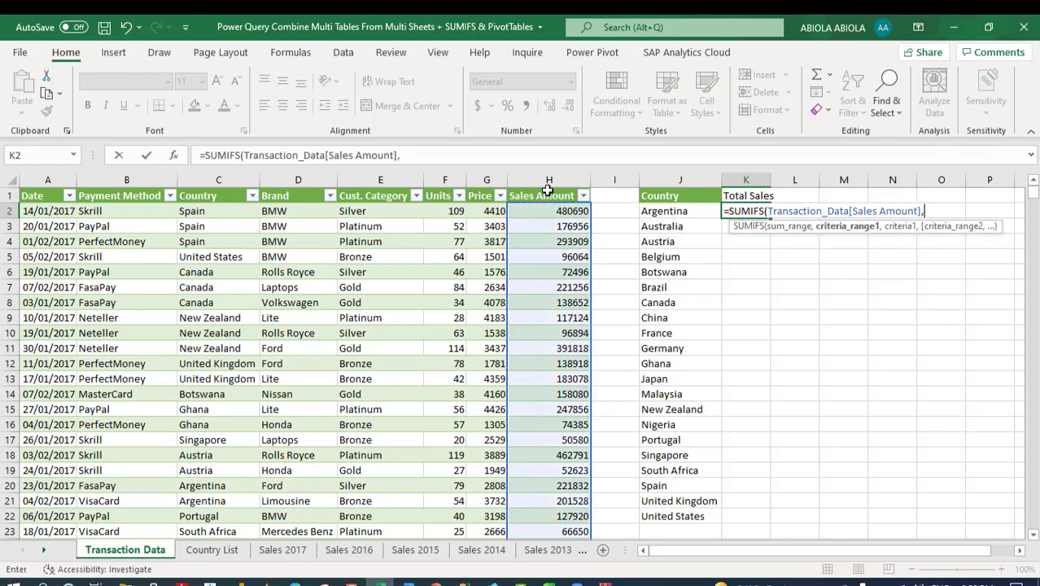
click(219, 187)
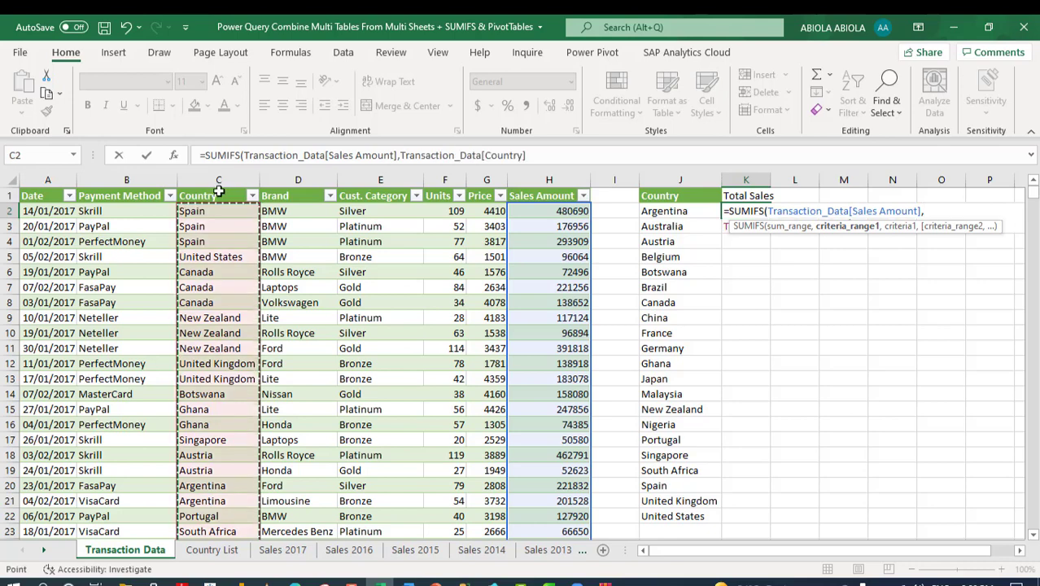
text(,)
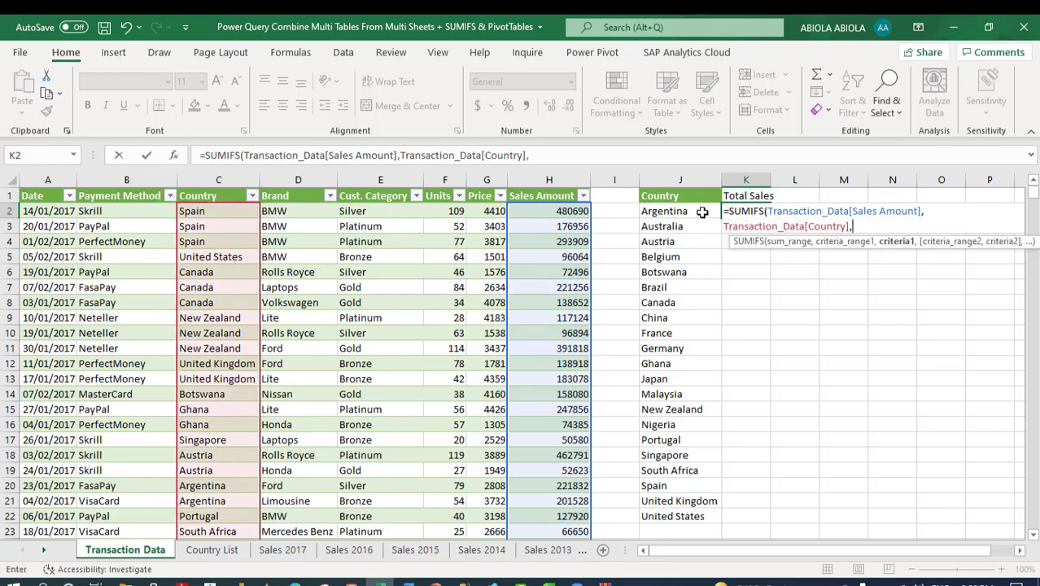
drag(696, 211, 692, 514)
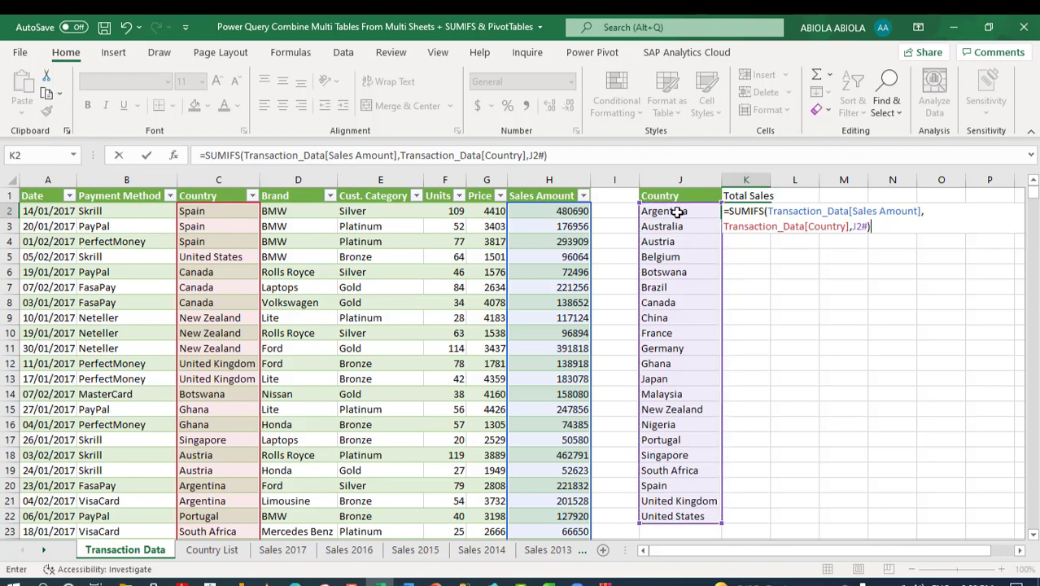
key(ctrl+Return)
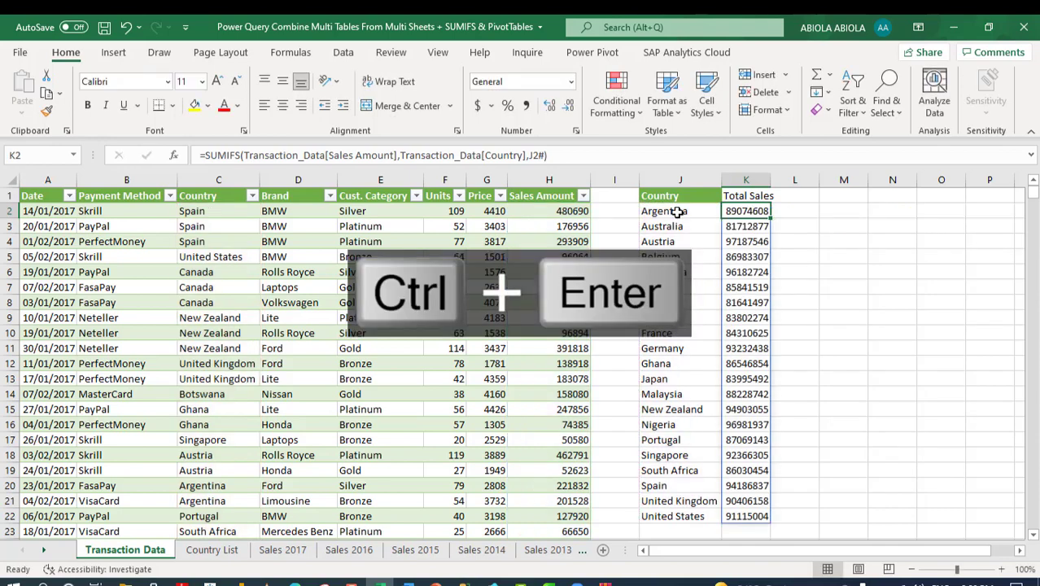
Step: Fit column K to its contents and format the sales totals in K2:K22 as dollar currency without decimals
double_click(774, 177)
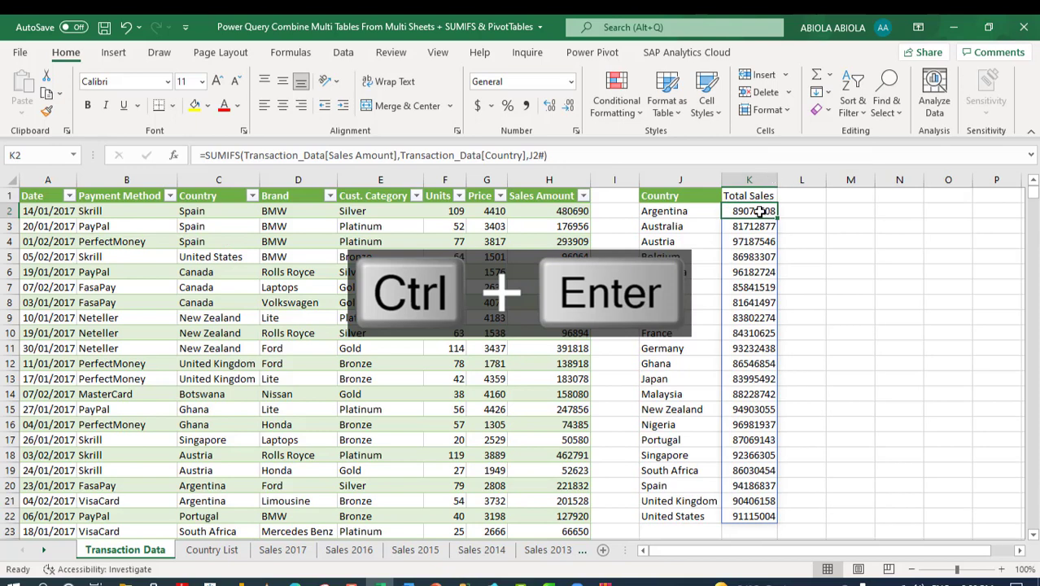
drag(758, 211, 772, 515)
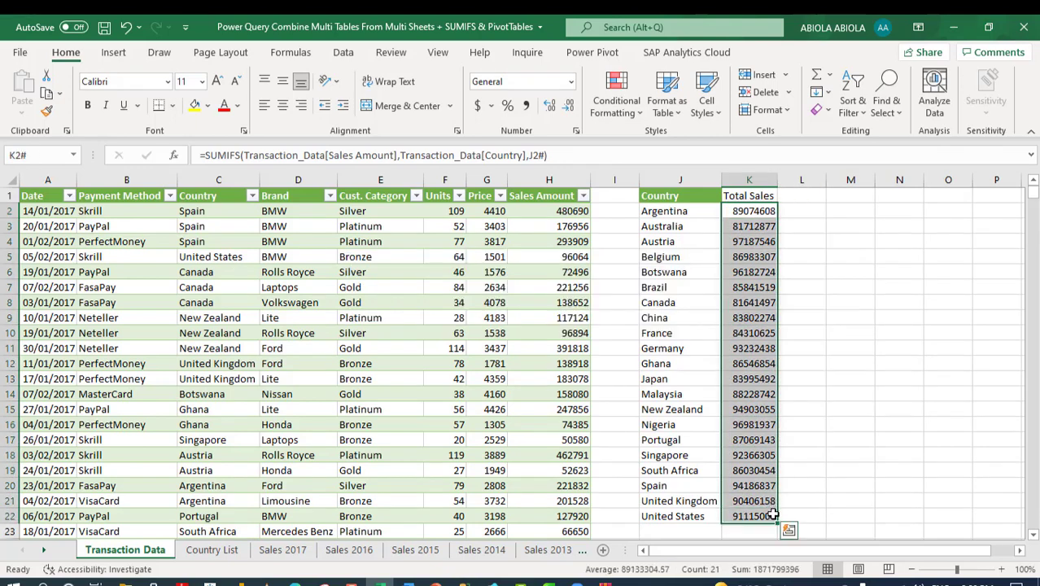
key(ctrl+shift+4)
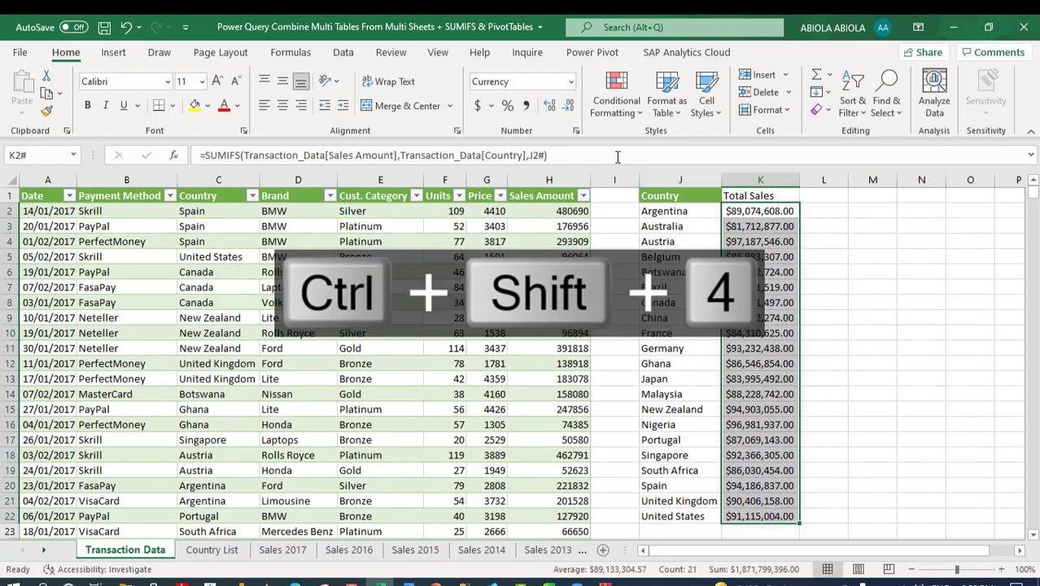
click(568, 112)
click(568, 112)
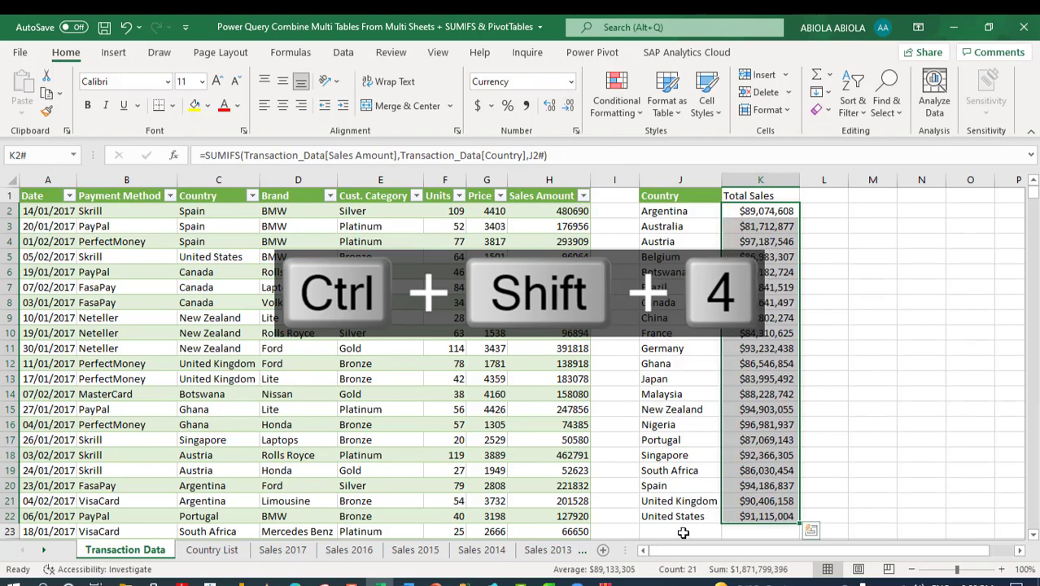
Step: Apply the Total cell style to J23:L23 beneath the country summary
drag(681, 530, 846, 530)
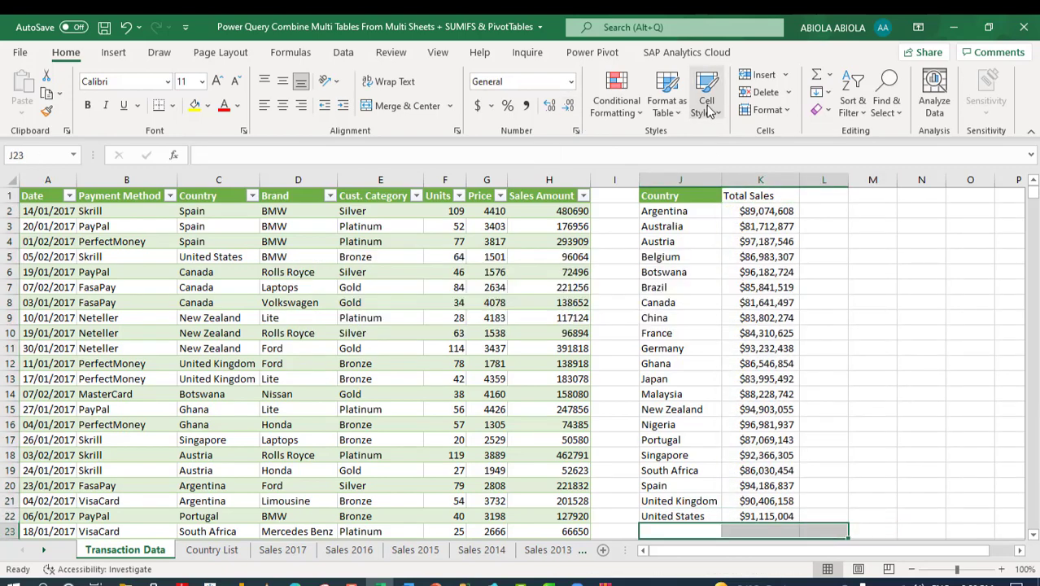
click(706, 101)
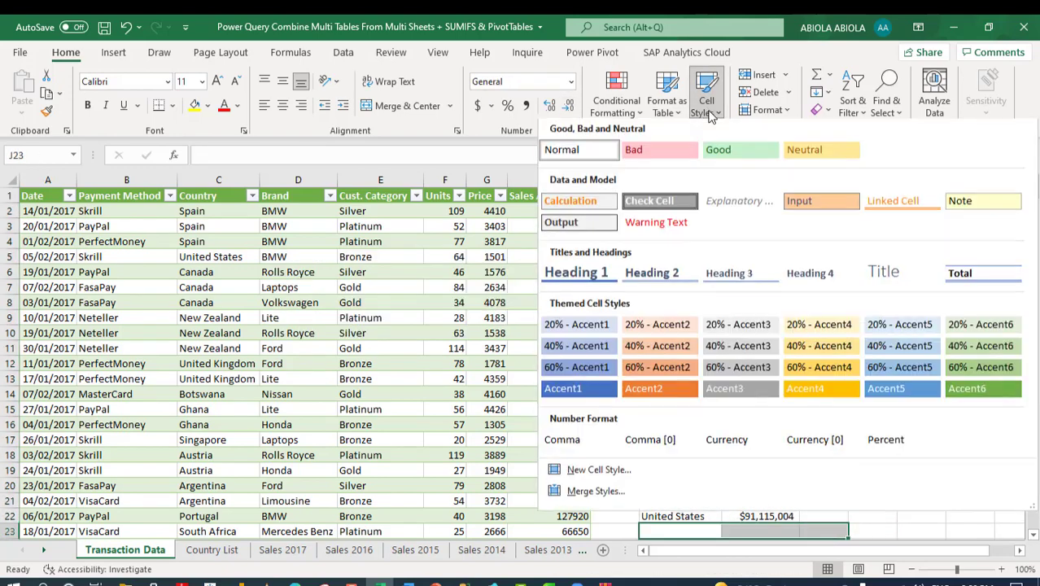
click(981, 275)
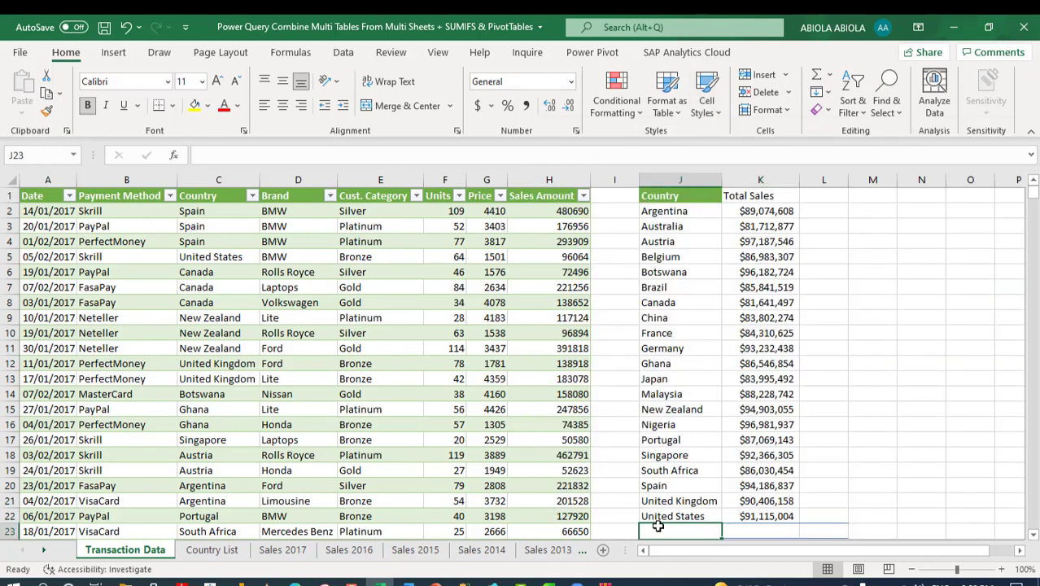
Step: Label J23 as Total and sum the country sales in K23 with =SUM(K2#)
text(Tot)
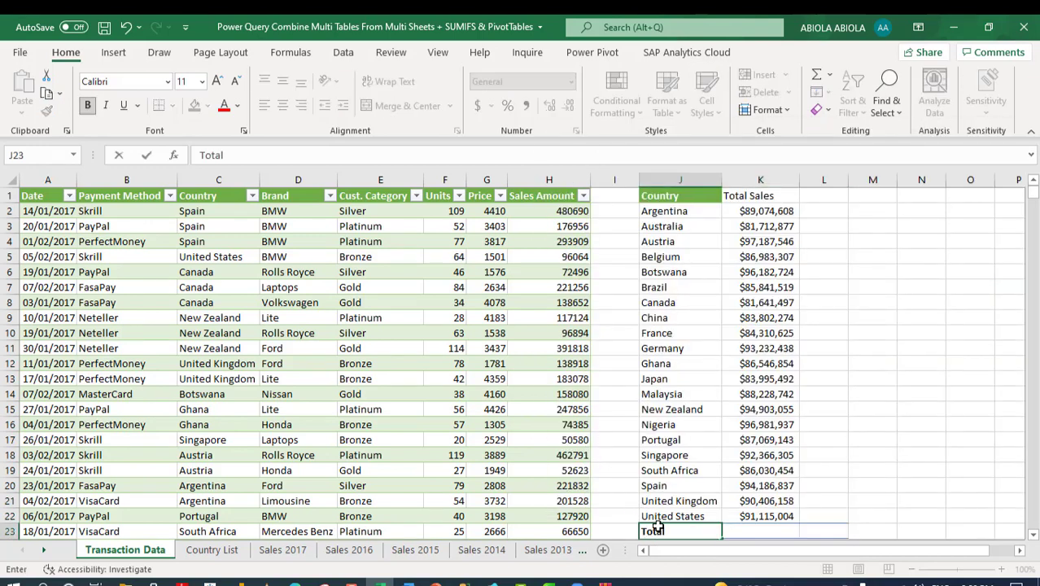
text(al)
key(Tab)
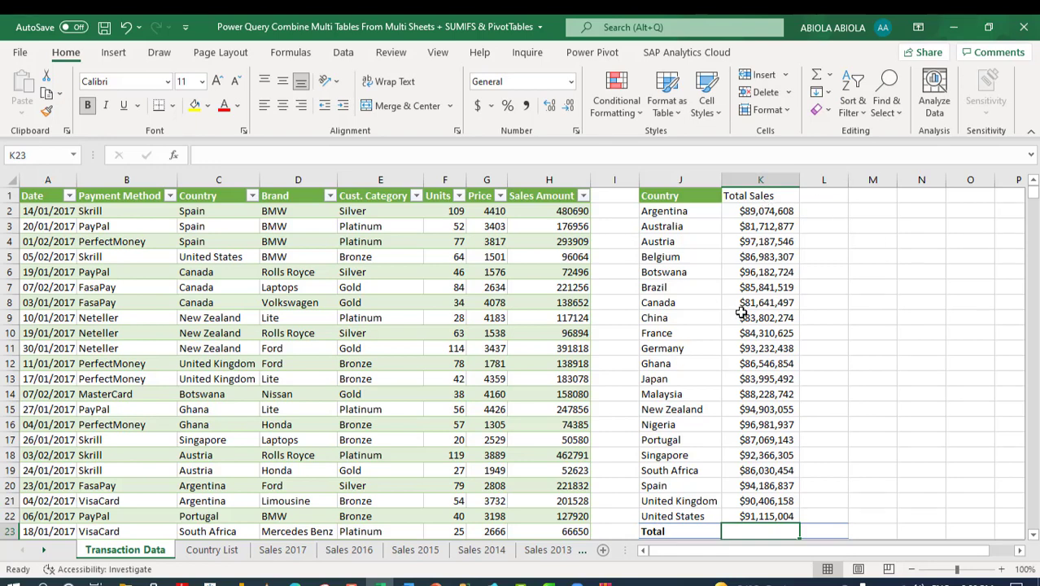
key(alt+equal)
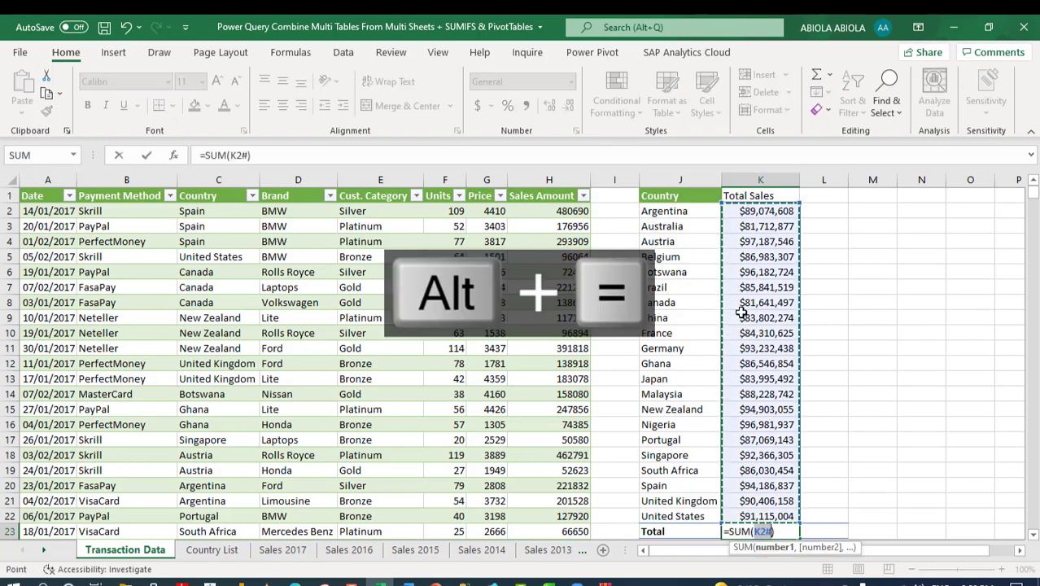
key(ctrl+Return)
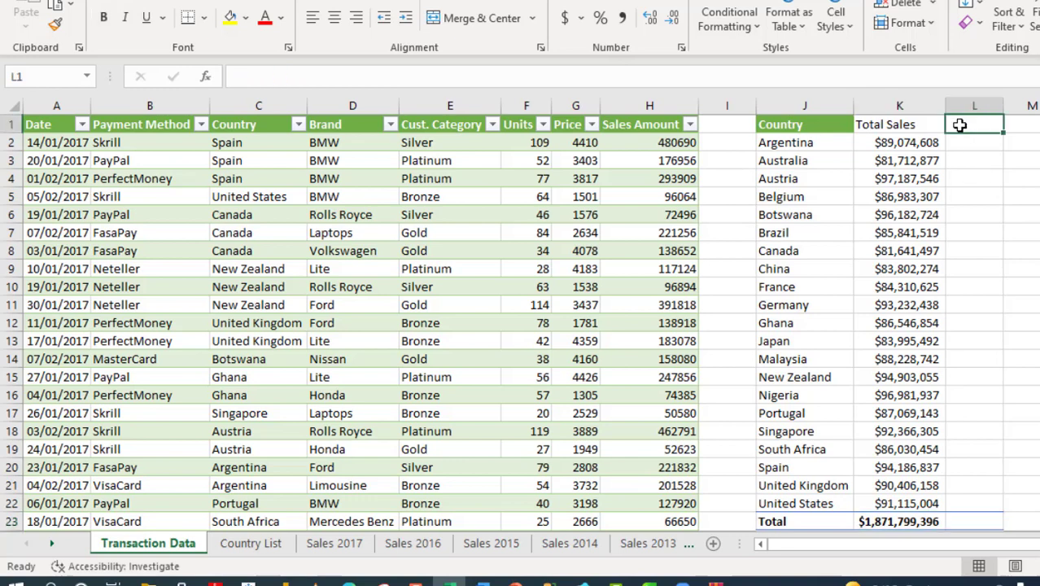
Step: Copy the Total Sales header into L1, change it to % ofTotal Sales, and fit column L to its contents
click(912, 124)
key(ctrl+c)
click(976, 128)
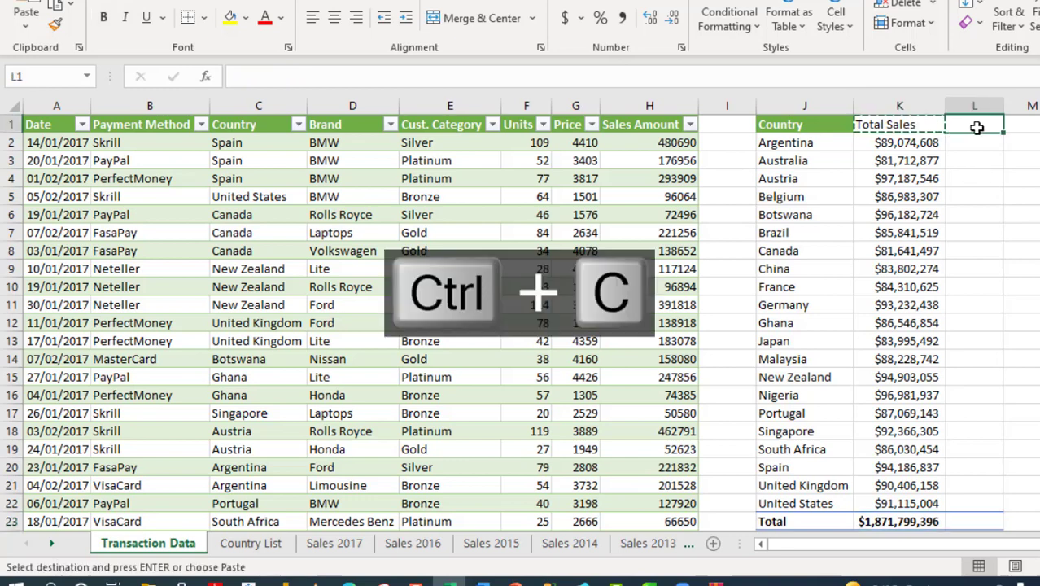
key(ctrl+v)
key(F2)
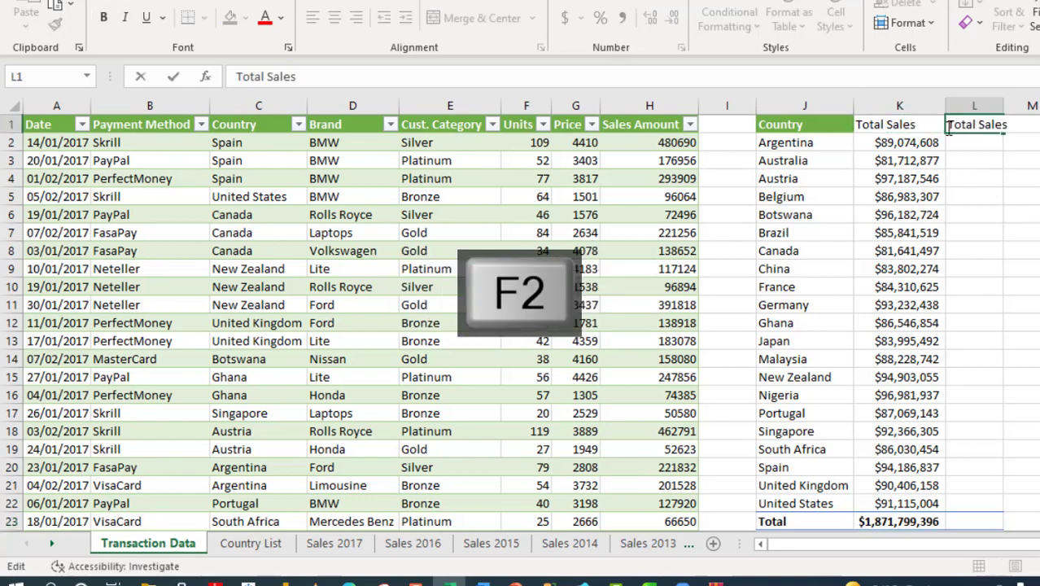
key(Escape)
key(F2)
text(% of)
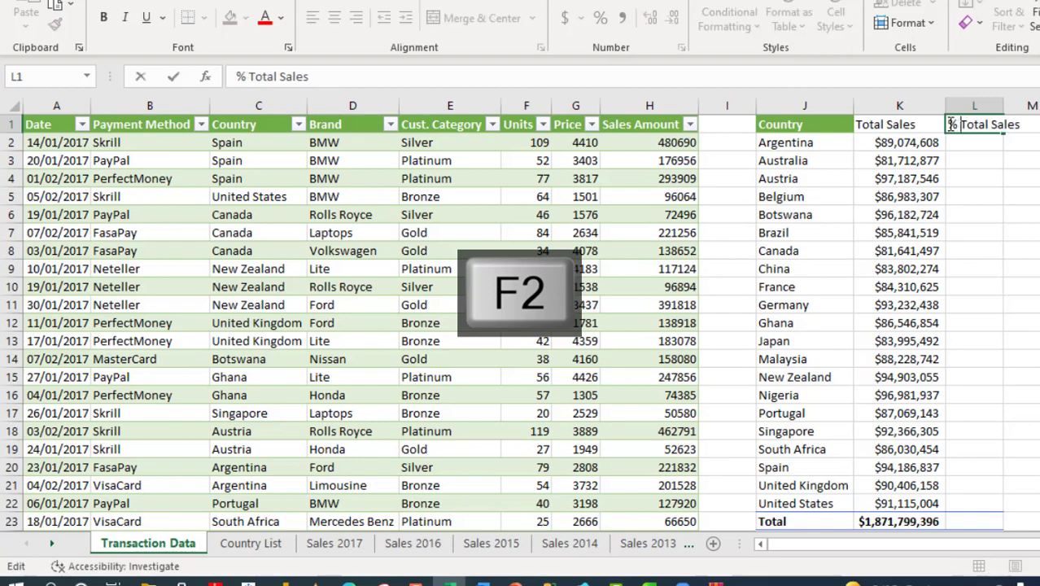
key(Return)
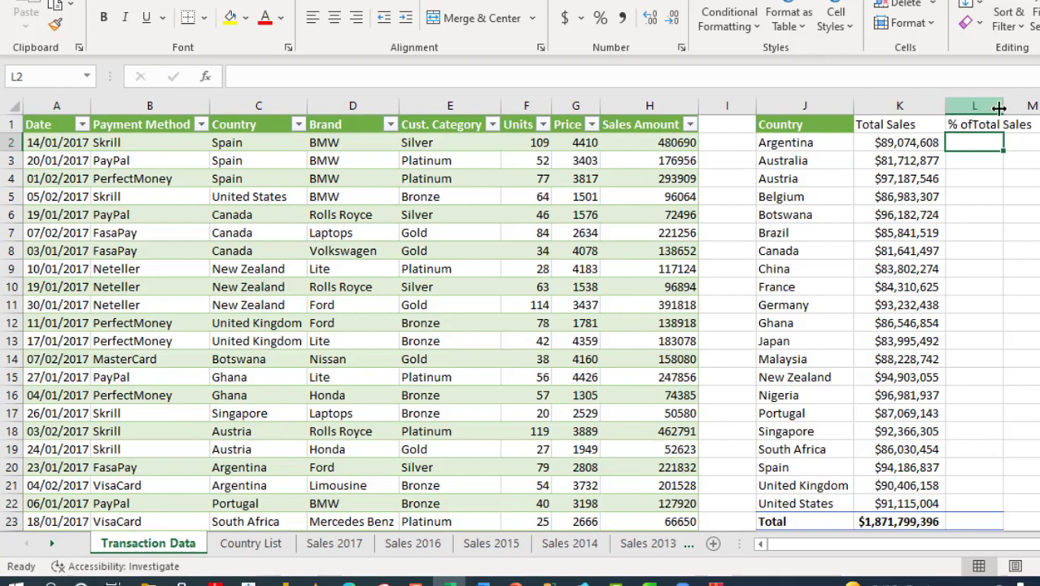
double_click(1004, 106)
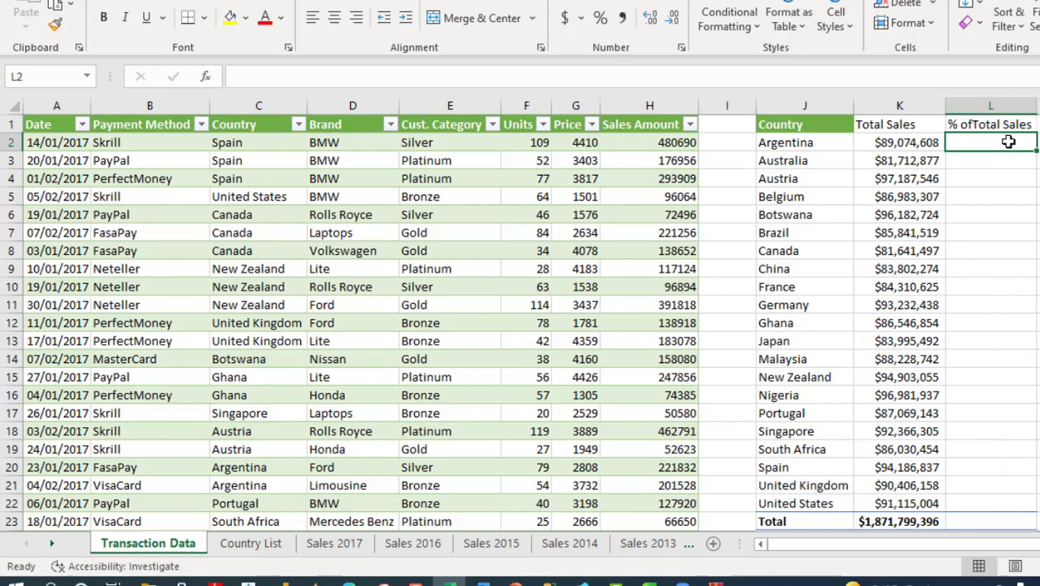
Step: Begin a formula in L2 that divides Argentina's sales in K2, entering =K2/
text(=)
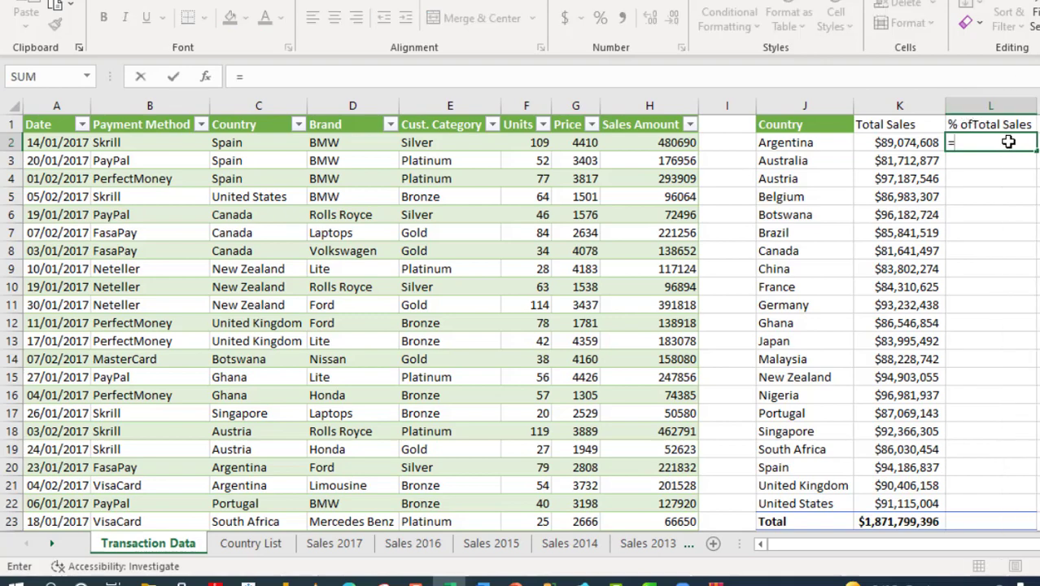
click(906, 143)
text(/)
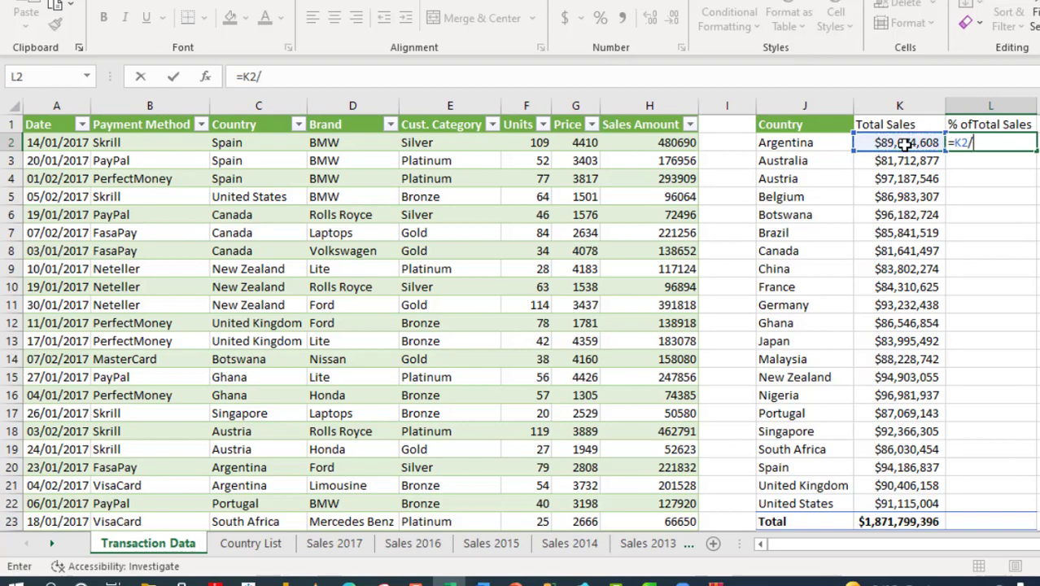
text(sum)
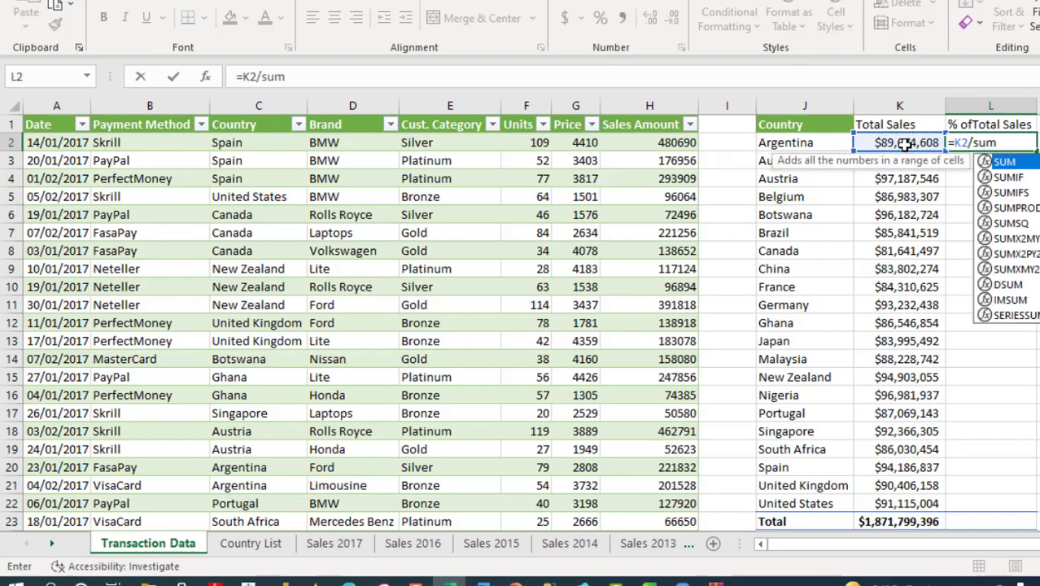
key(Tab)
drag(905, 144, 906, 506)
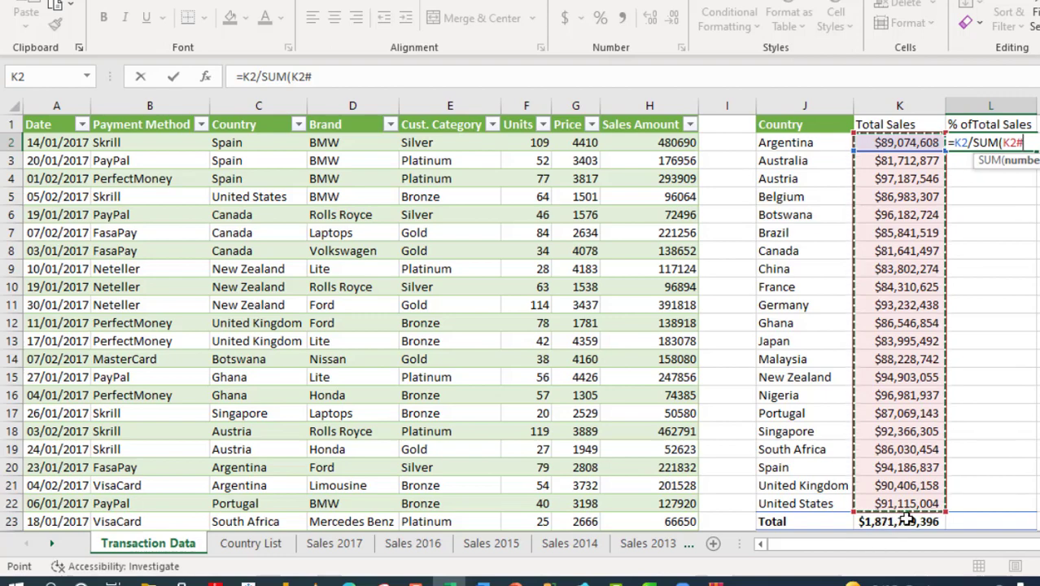
key(BackSpace)
key(BackSpace)
key(BackSpace)
key(BackSpace)
key(BackSpace)
key(BackSpace)
key(BackSpace)
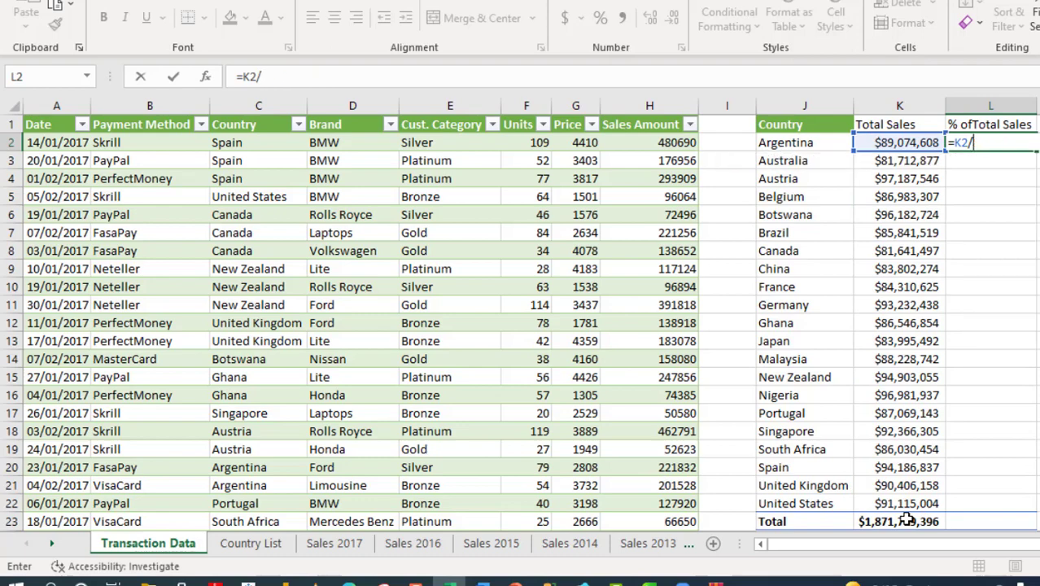
Step: Complete the share formula in L2 as =K2/$K$23 with an absolute reference to the grand total
click(887, 523)
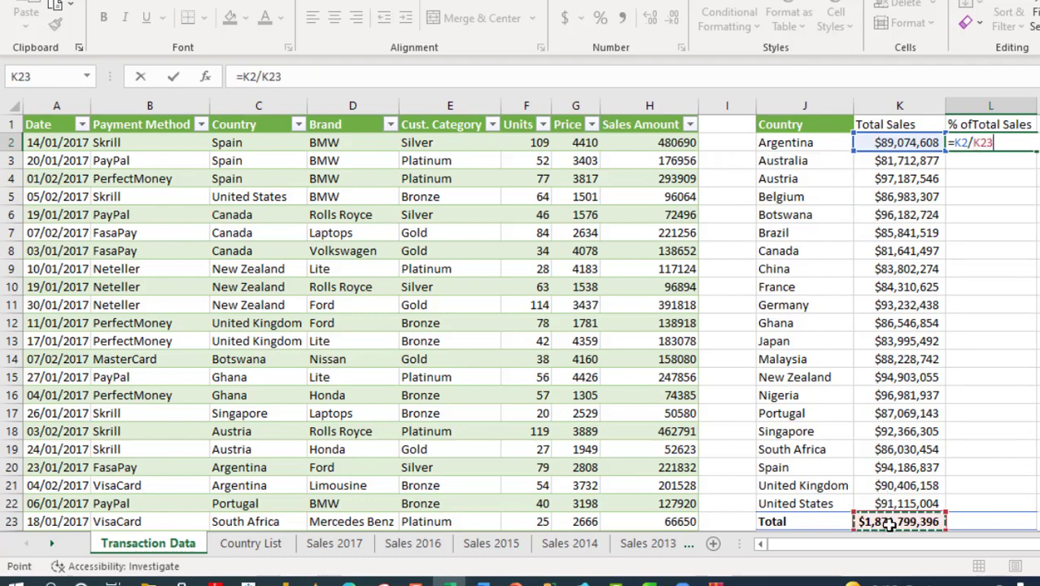
key(F4)
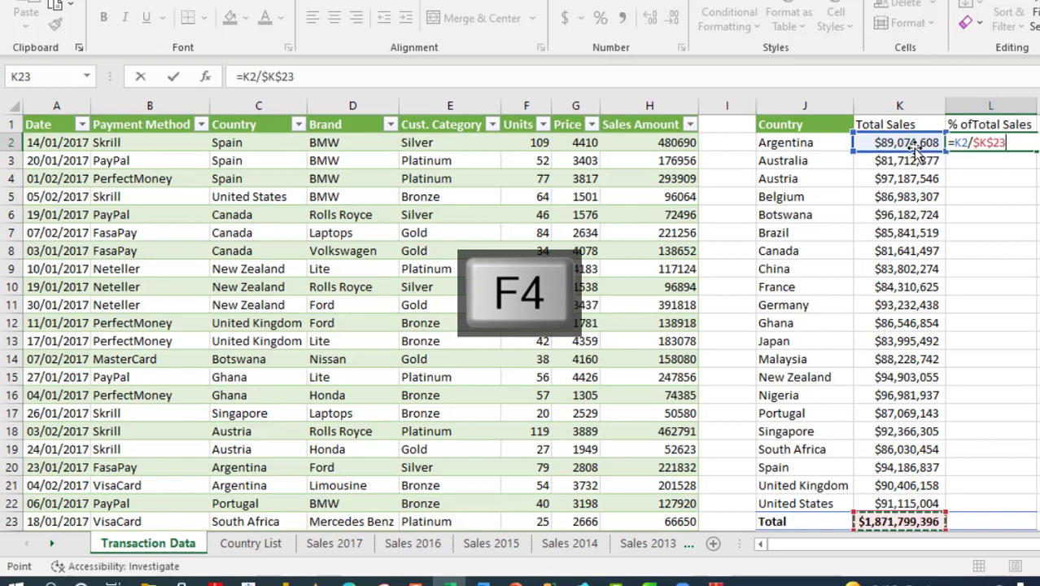
key(ctrl+Return)
Step: Fill the L2 formula down to L22 and format the shares as percentages
drag(1035, 152, 1009, 510)
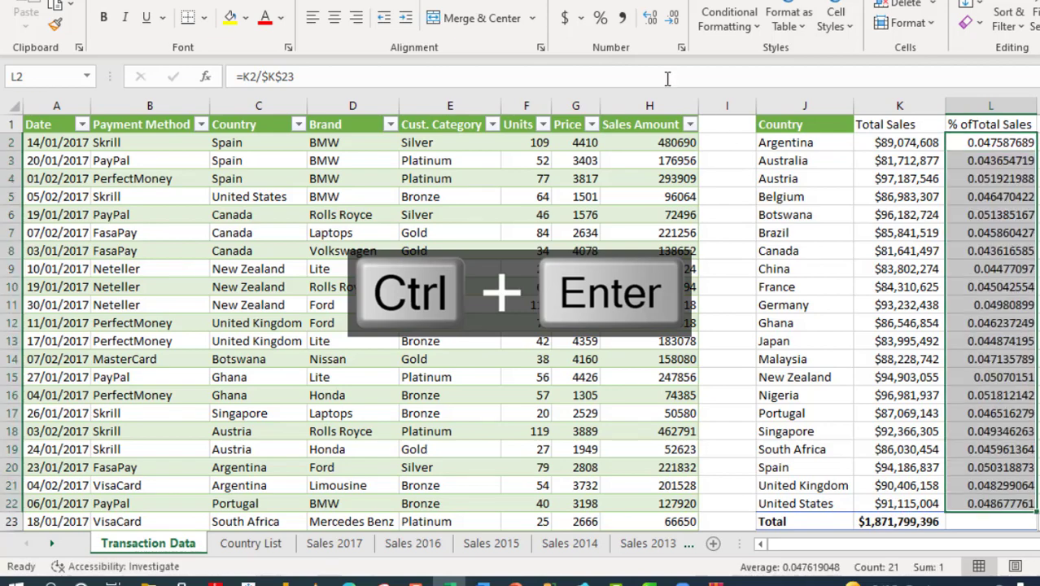
click(601, 21)
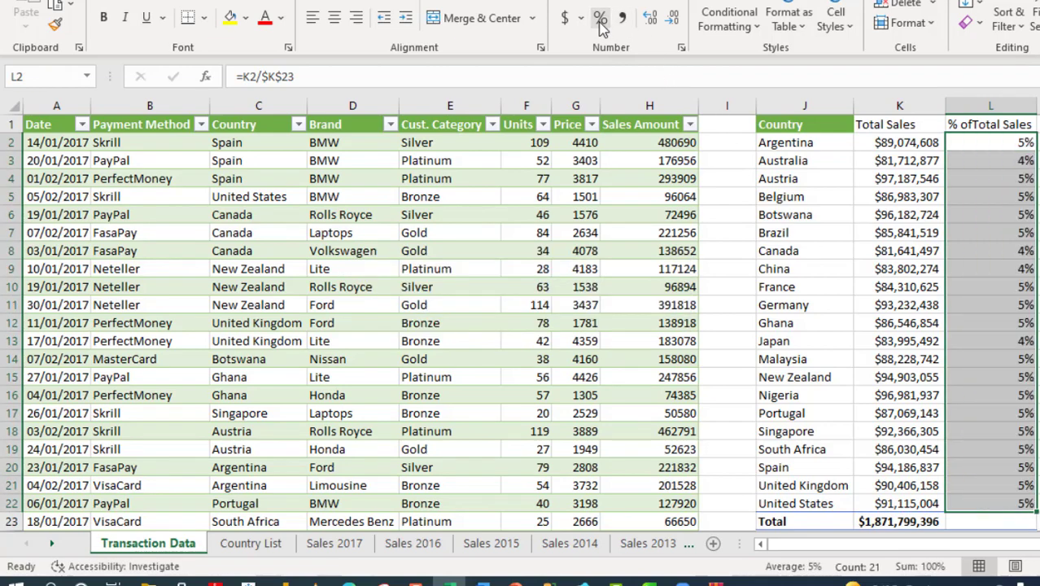
Step: Sum the country percentages in the Total row at L23 with =SUM(L2:L22)
click(982, 522)
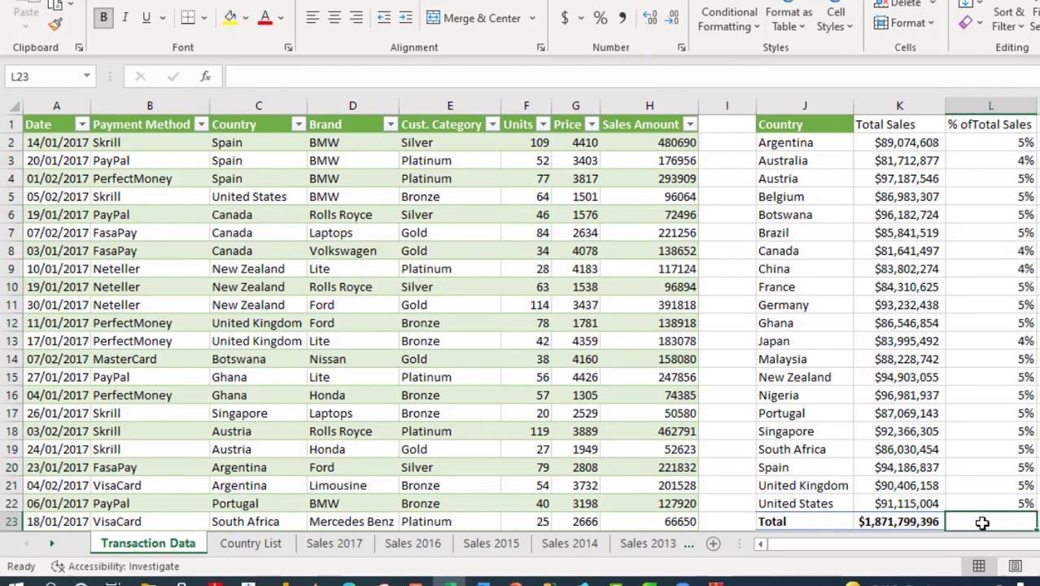
key(alt+equal)
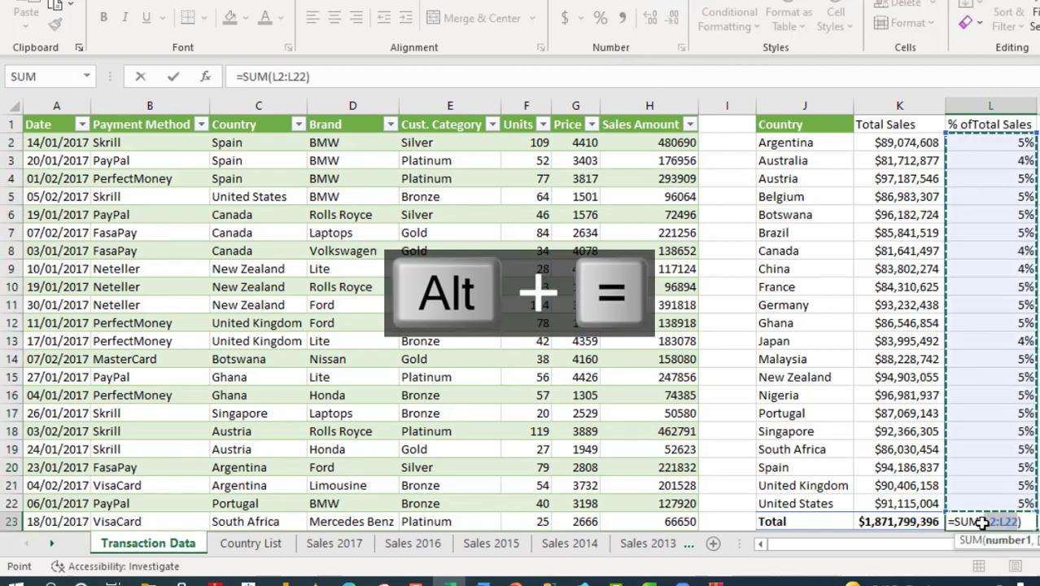
key(ctrl+Return)
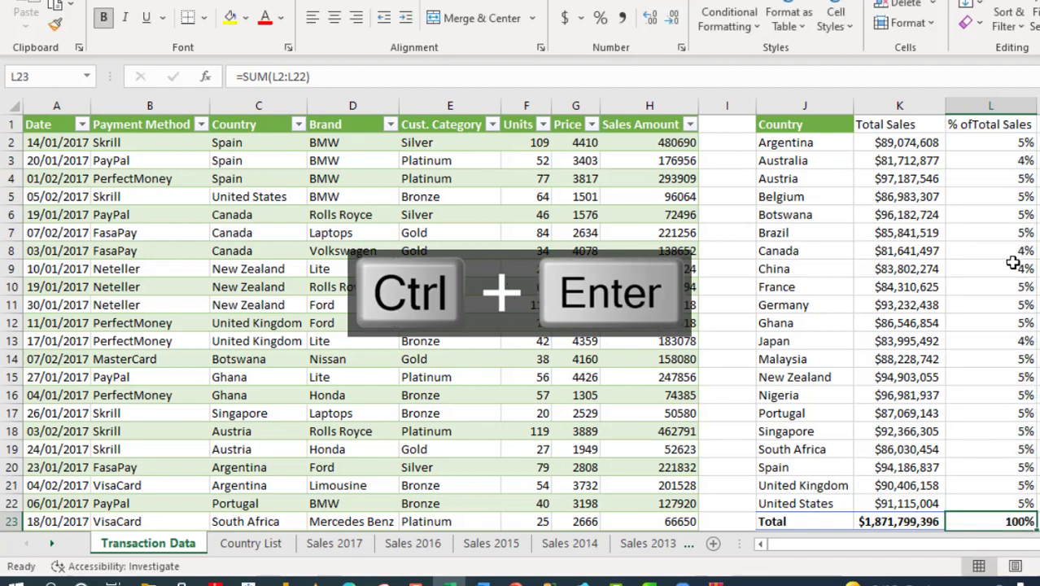
Step: Show the percentages in L2:L21 with two decimal places
click(994, 146)
drag(997, 197, 1013, 490)
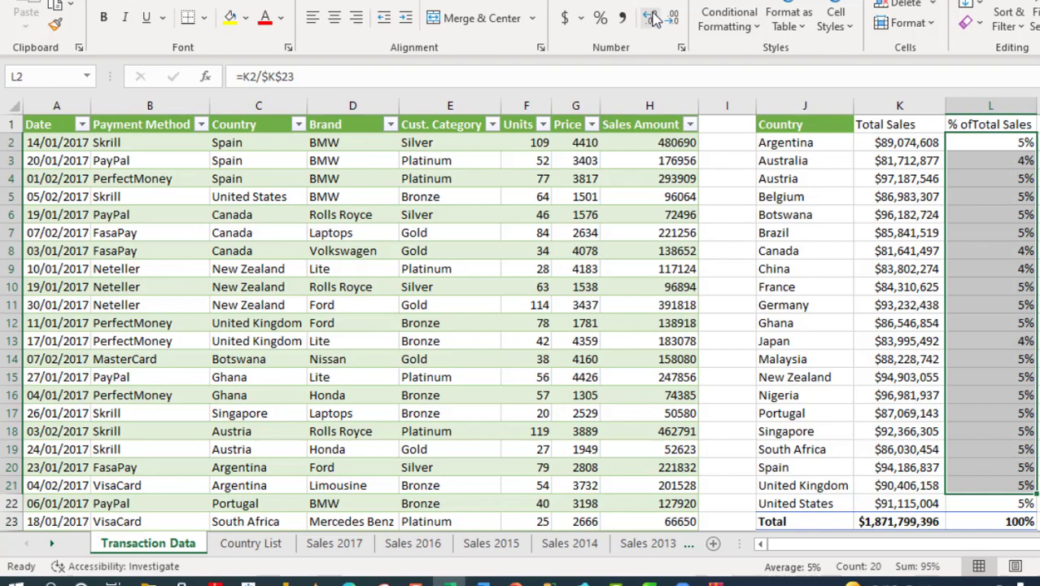
click(653, 18)
click(653, 18)
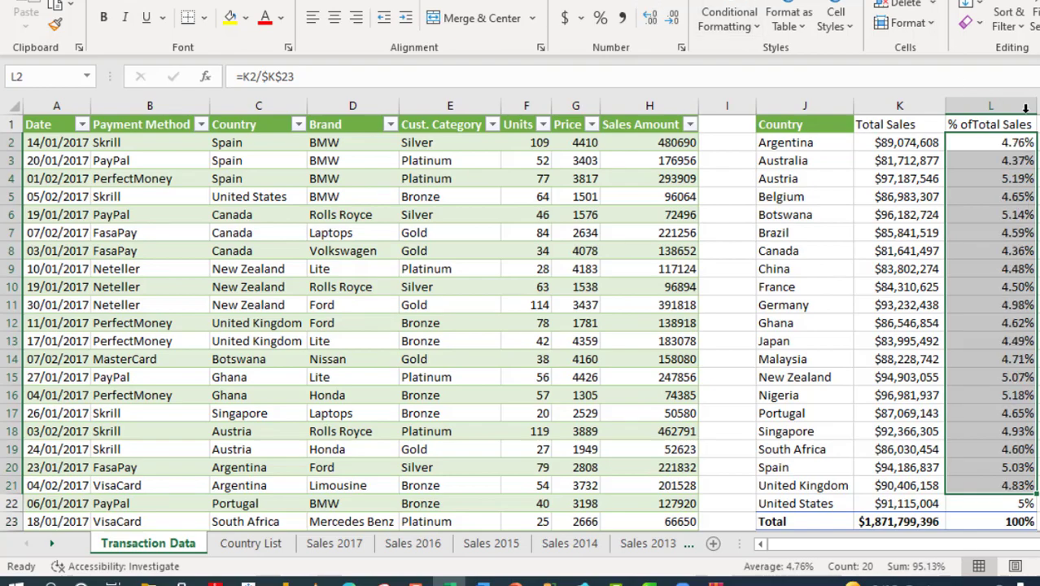
click(1025, 208)
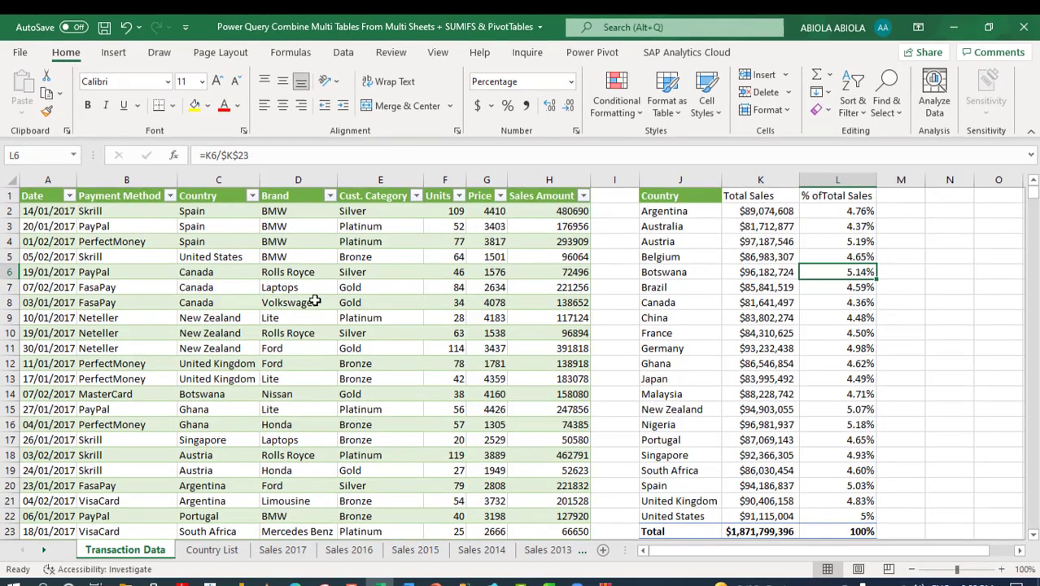
Step: Insert a PivotTable from the Transaction_Data table on the existing Transaction Data worksheet at cell N2
click(314, 302)
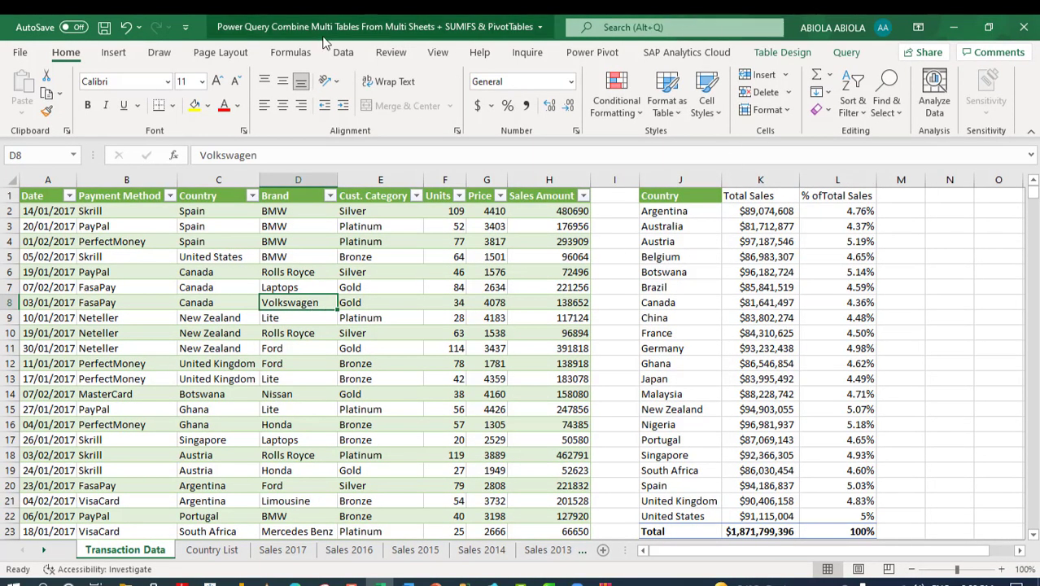
click(112, 53)
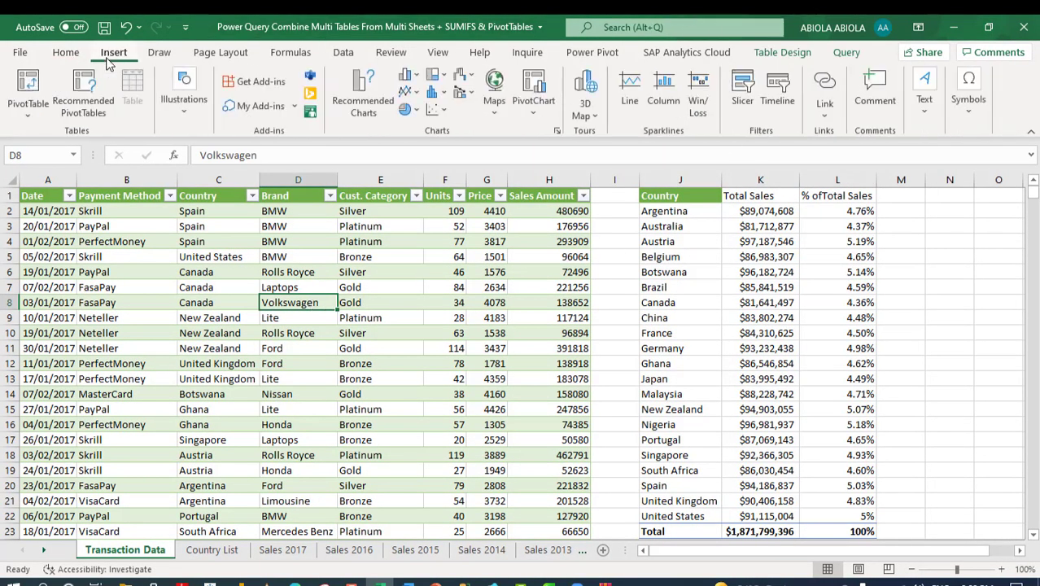
click(28, 105)
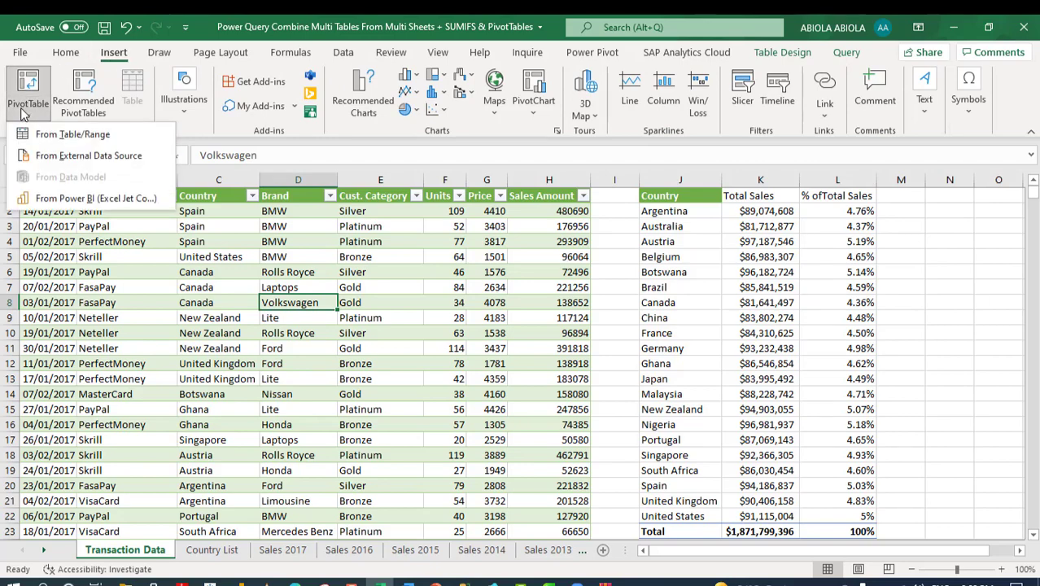
click(75, 136)
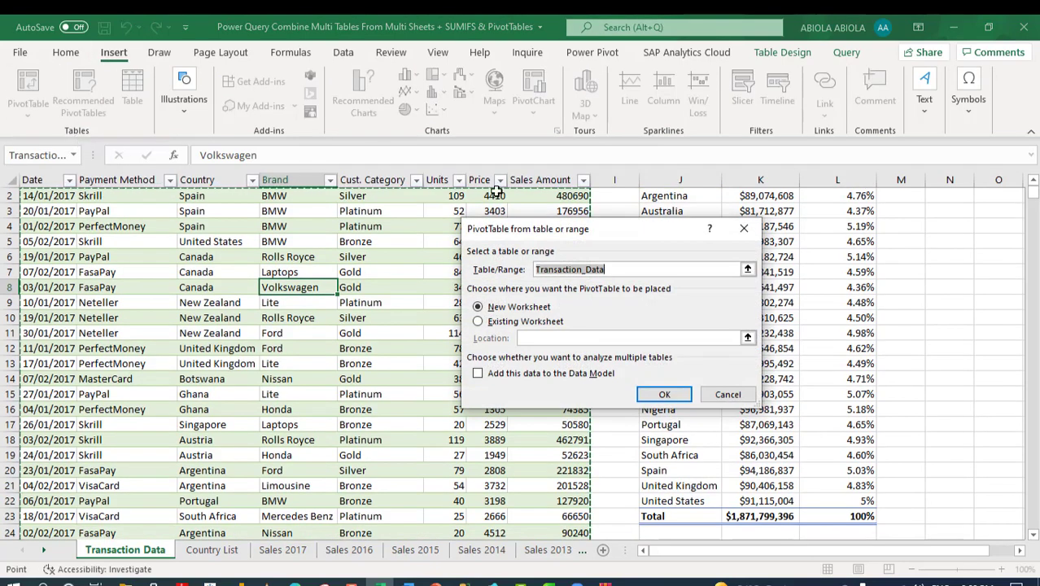
click(502, 322)
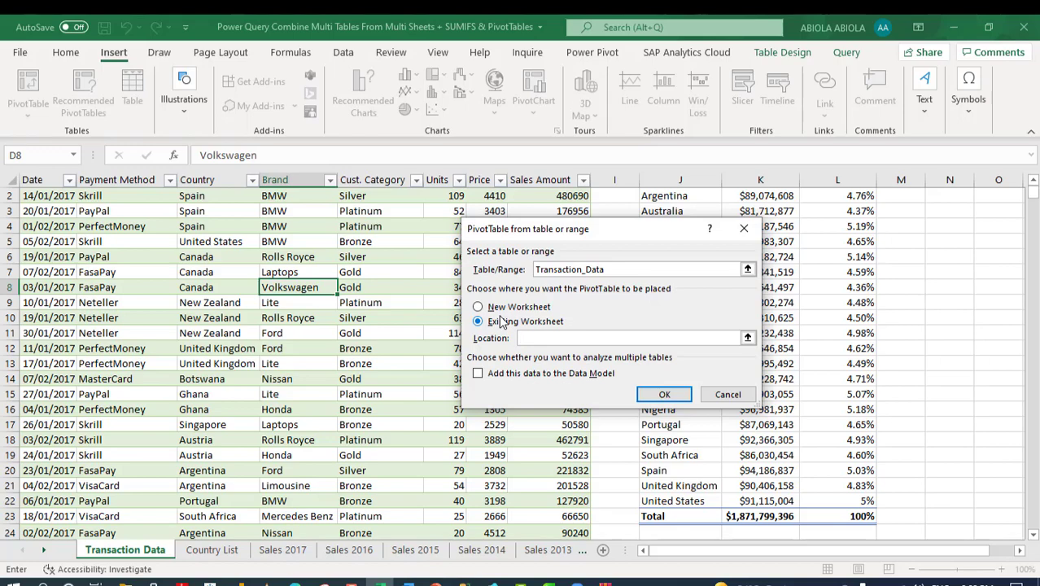
click(570, 337)
click(930, 194)
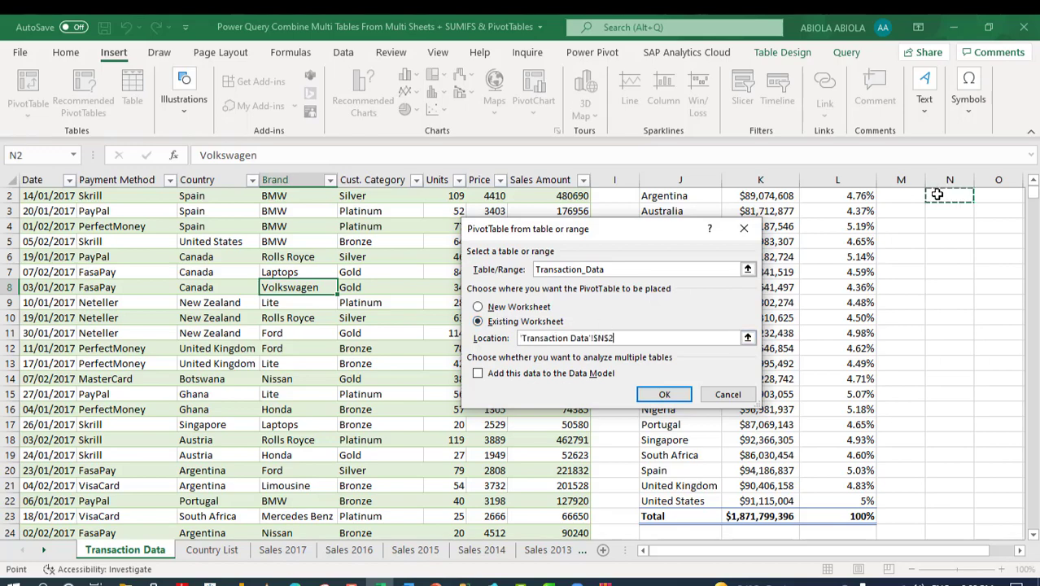
click(663, 395)
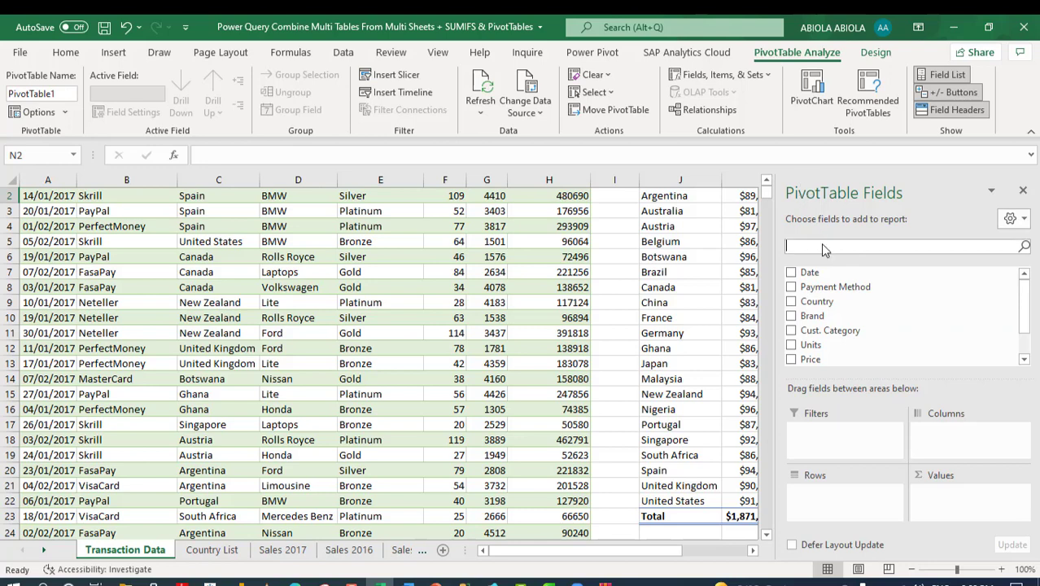
Step: Find the Country field in the PivotTable field list and add it to the Rows area
text(coun)
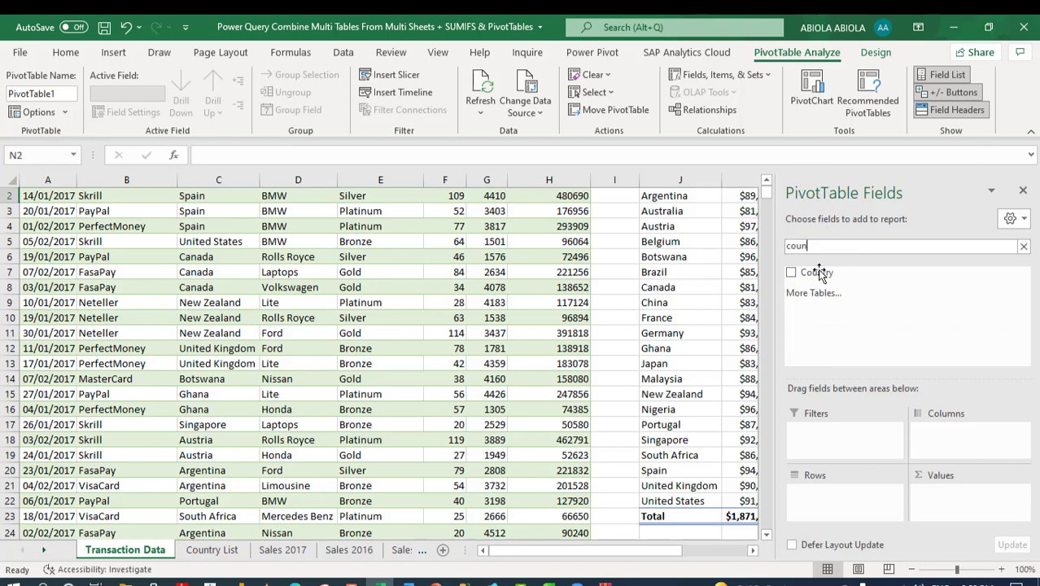
click(793, 273)
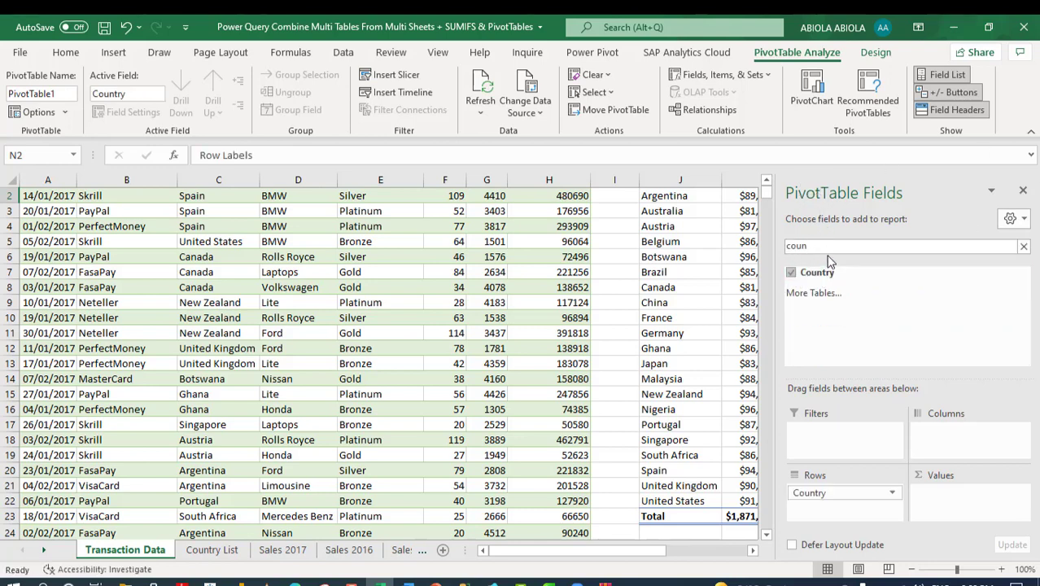
key(BackSpace)
key(BackSpace)
key(BackSpace)
key(BackSpace)
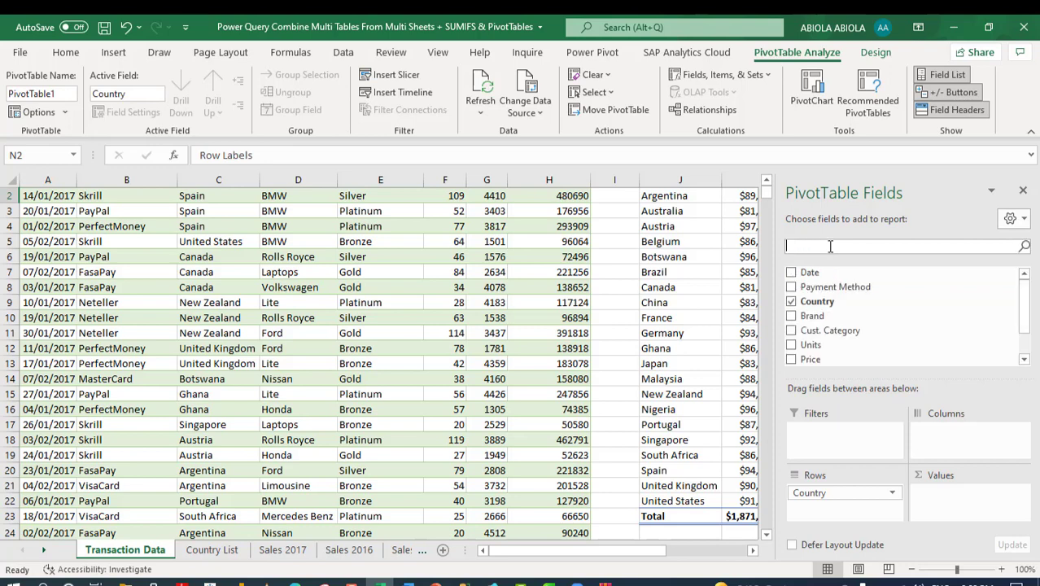
Step: Find the Sales Amount field and add it twice to the PivotTable's Values area
text(sal)
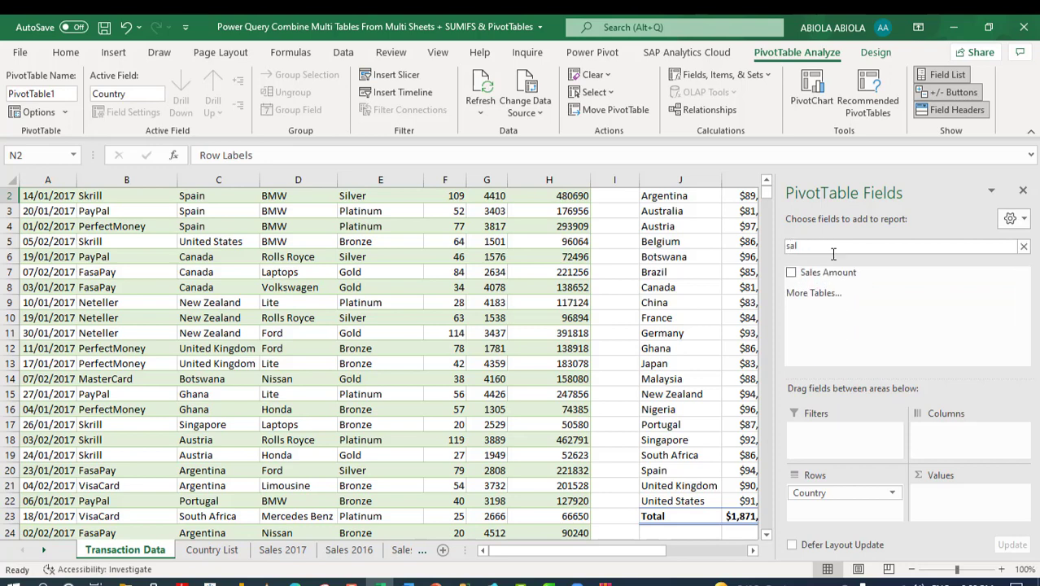
click(792, 273)
drag(824, 275, 969, 515)
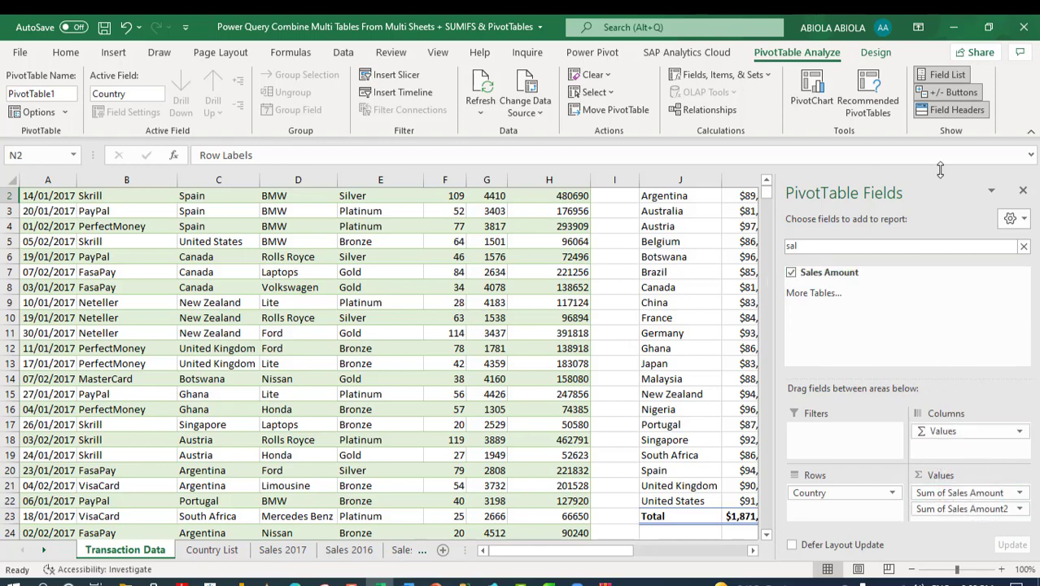
Step: Change the PivotTable's report layout to Tabular Form
drag(615, 553, 710, 559)
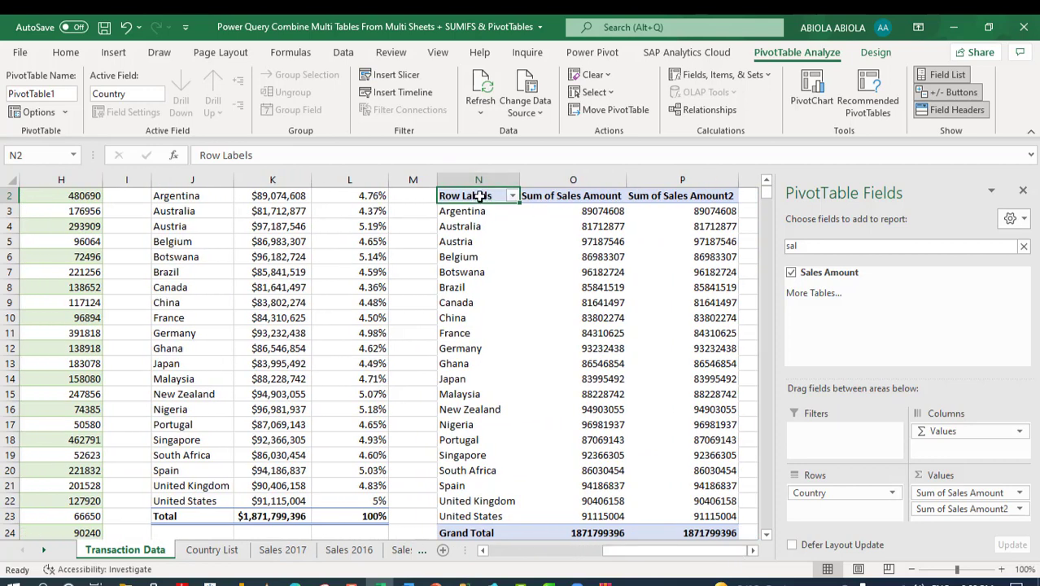
click(878, 56)
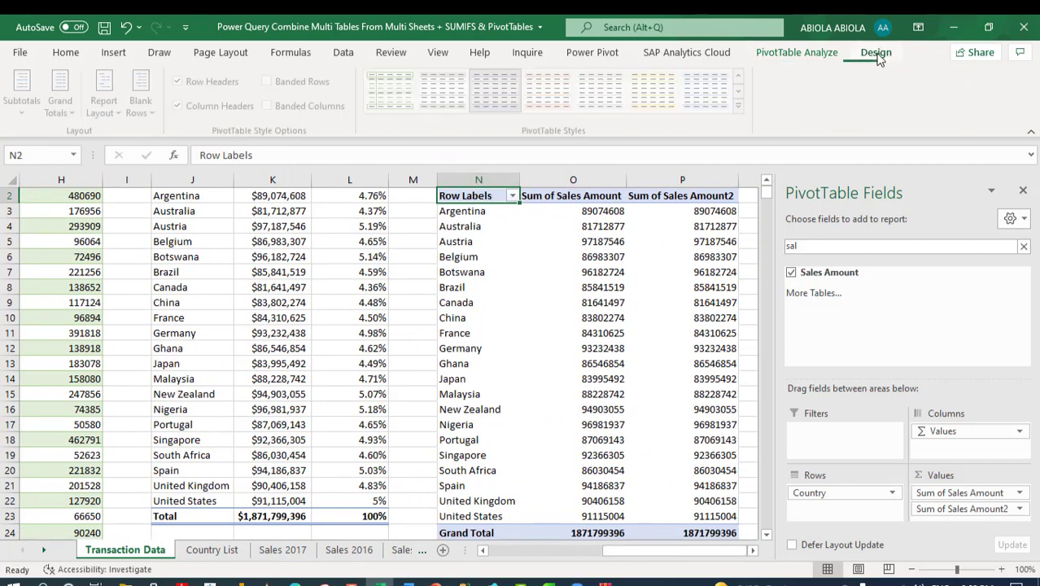
click(110, 96)
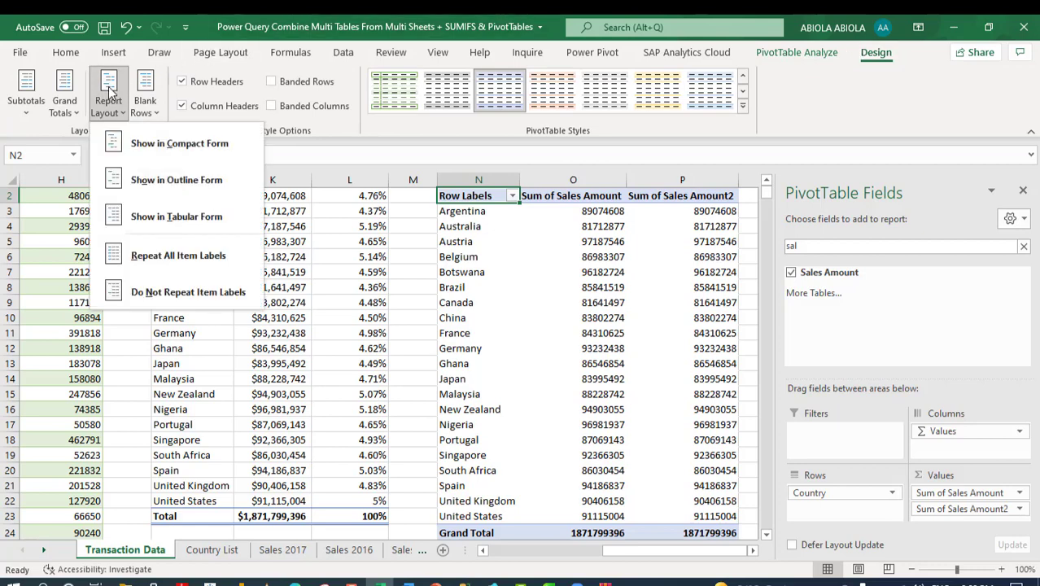
click(170, 218)
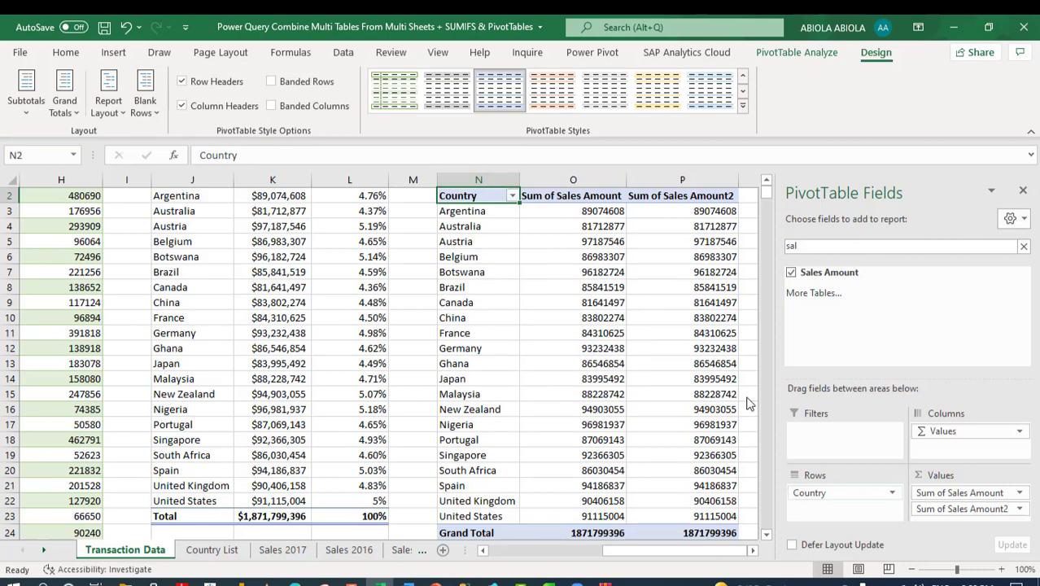
Step: Format the Sum of Sales Amount values in the PivotTable as $ Currency with 0 decimal places
click(562, 210)
right_click(561, 210)
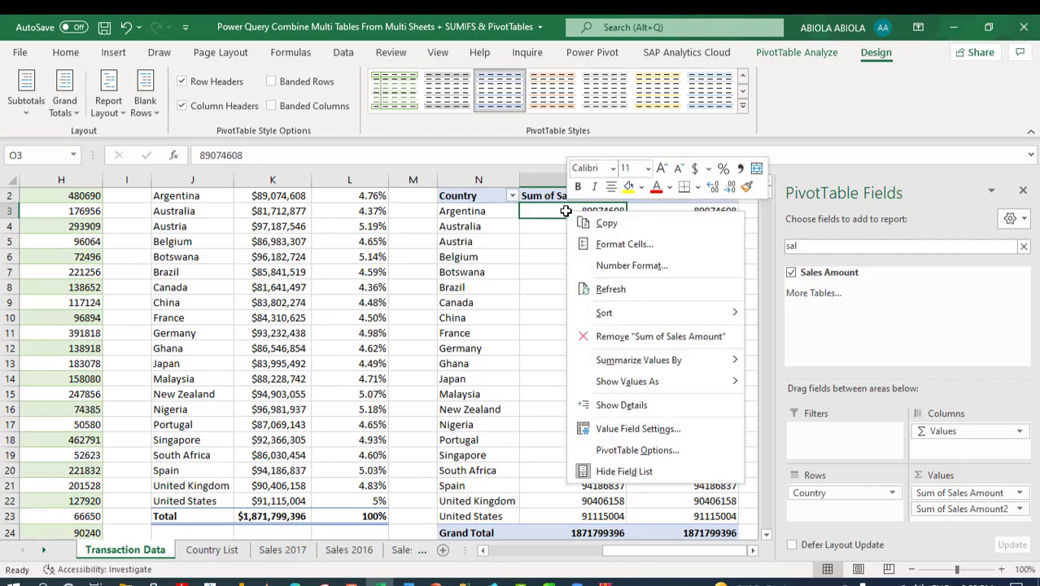
click(631, 266)
key(ctrl+1)
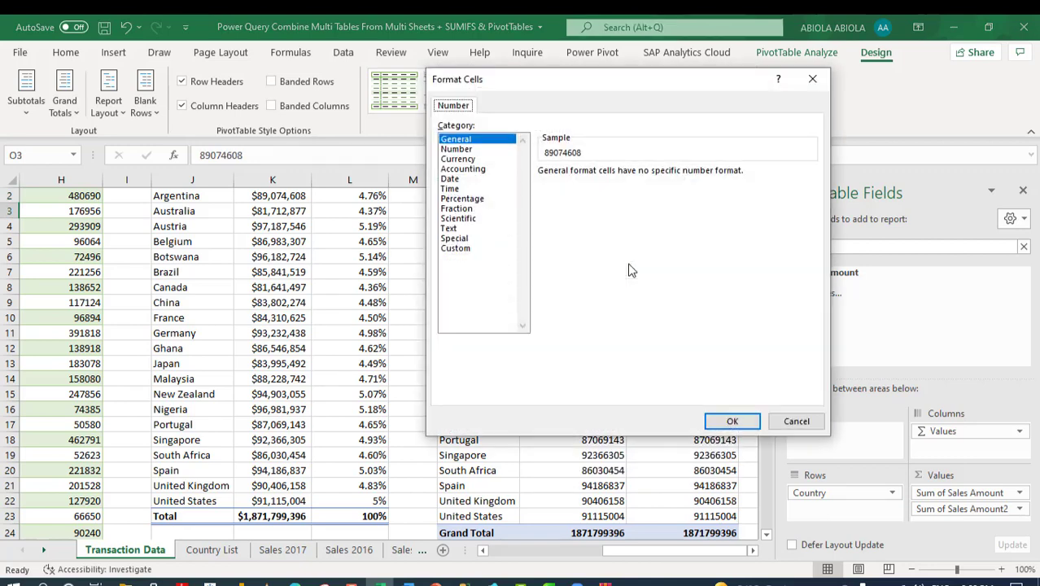
click(456, 159)
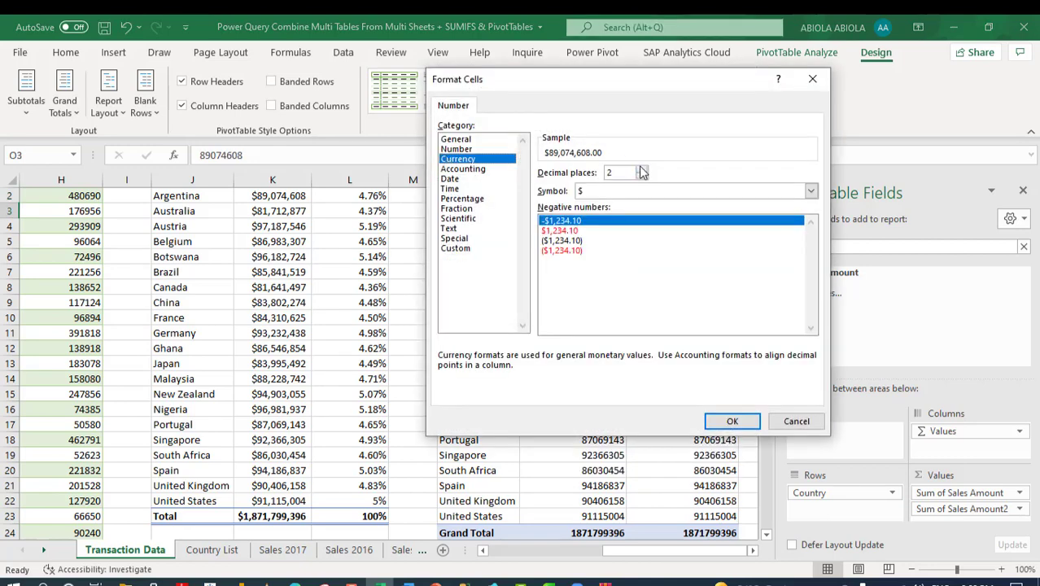
click(642, 176)
click(643, 176)
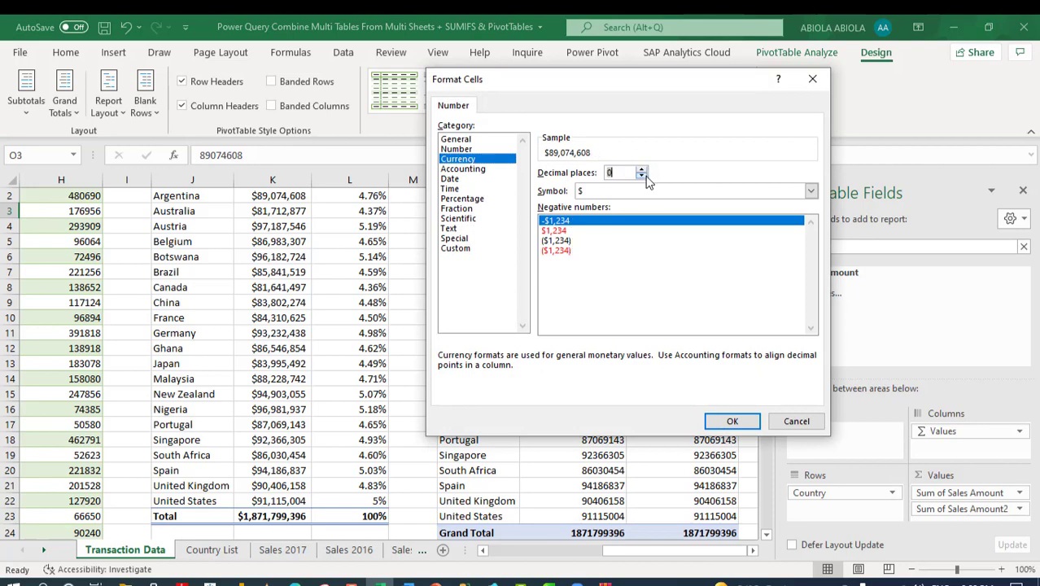
click(721, 422)
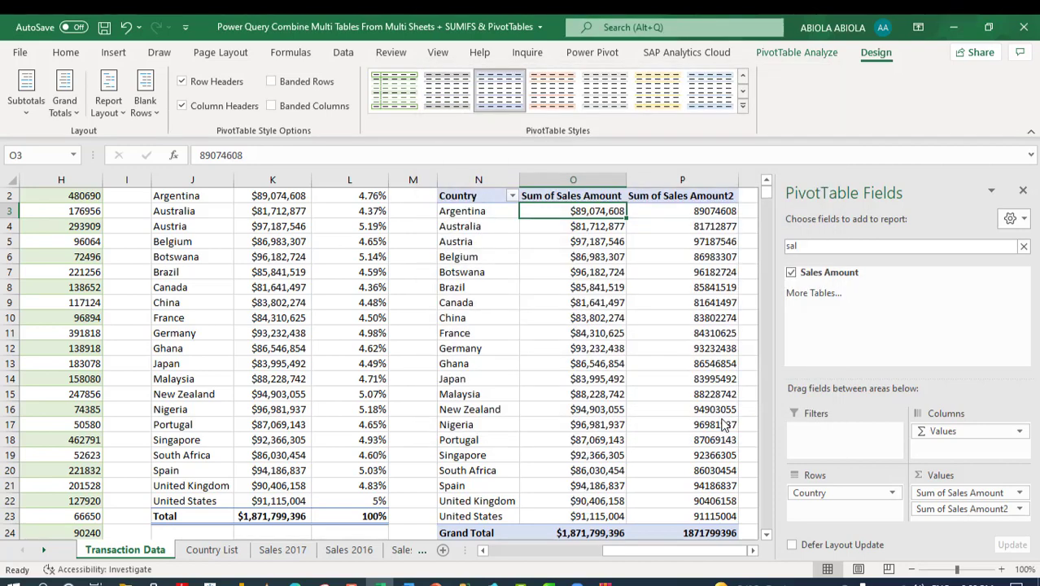
Step: Show the Sum of Sales Amount2 values as % of Grand Total and close the PivotTable field list
click(666, 213)
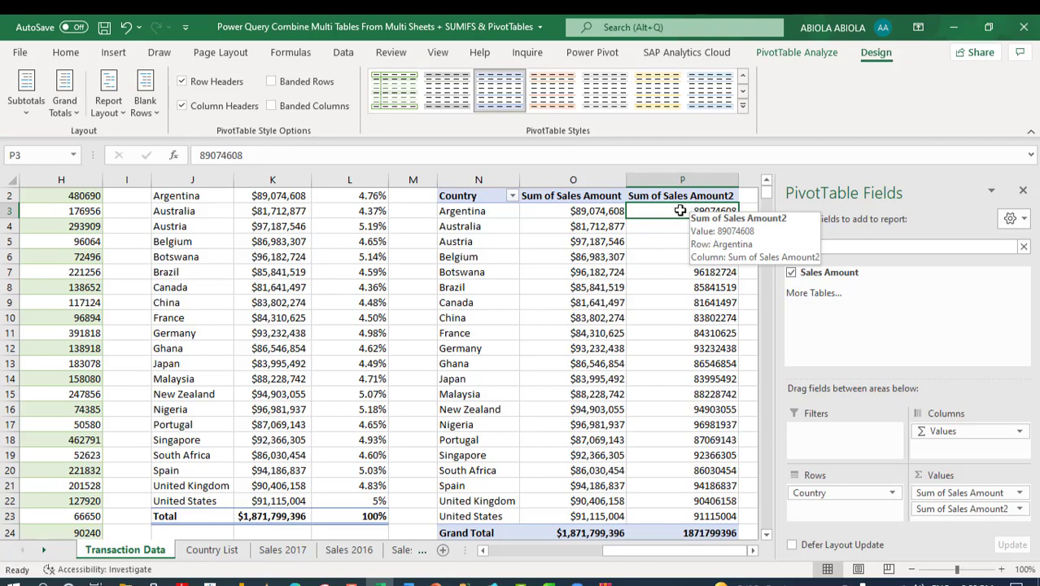
right_click(680, 211)
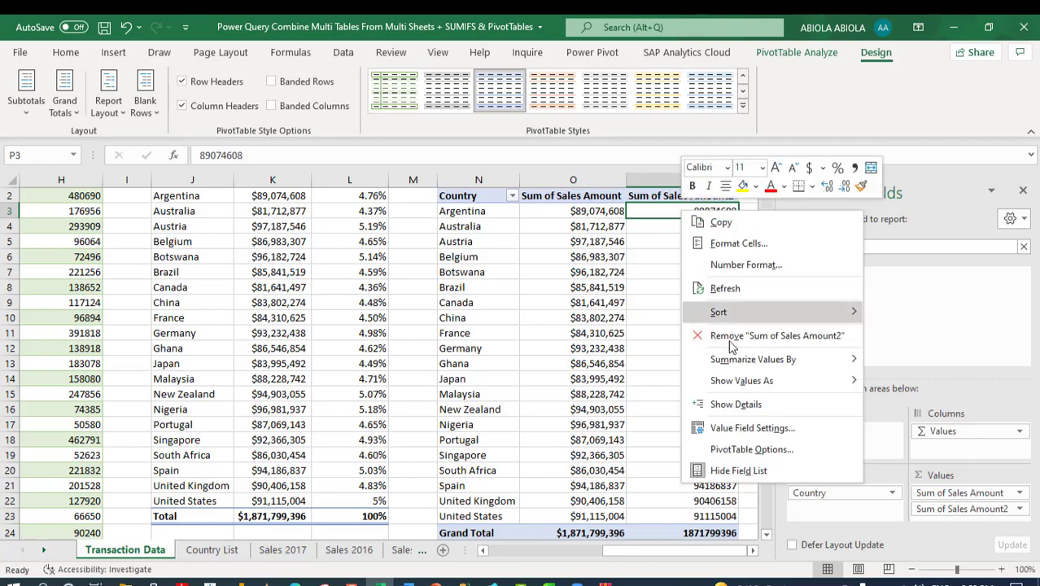
mouse_move(741, 386)
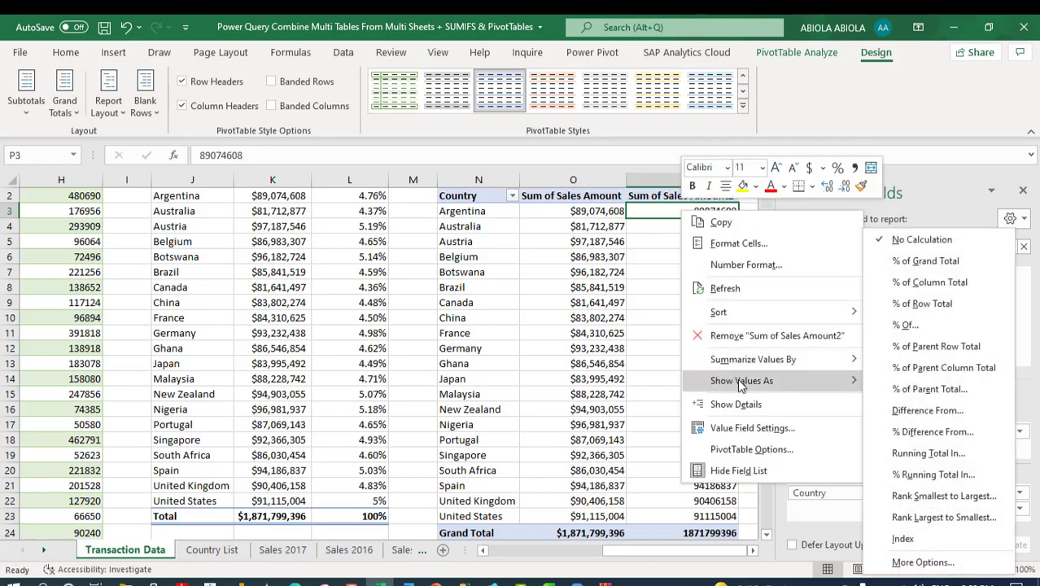
click(958, 261)
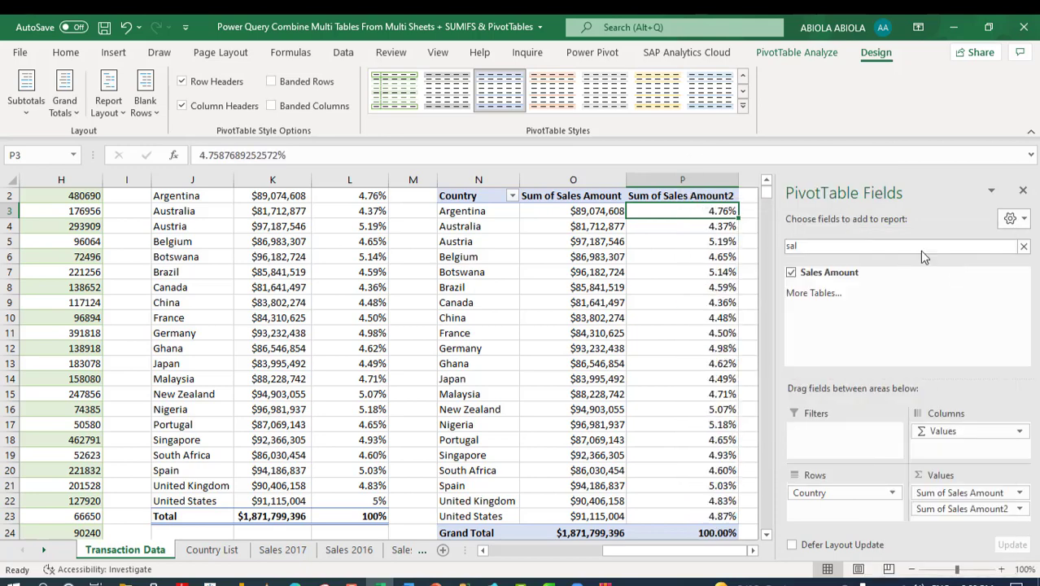
click(1023, 189)
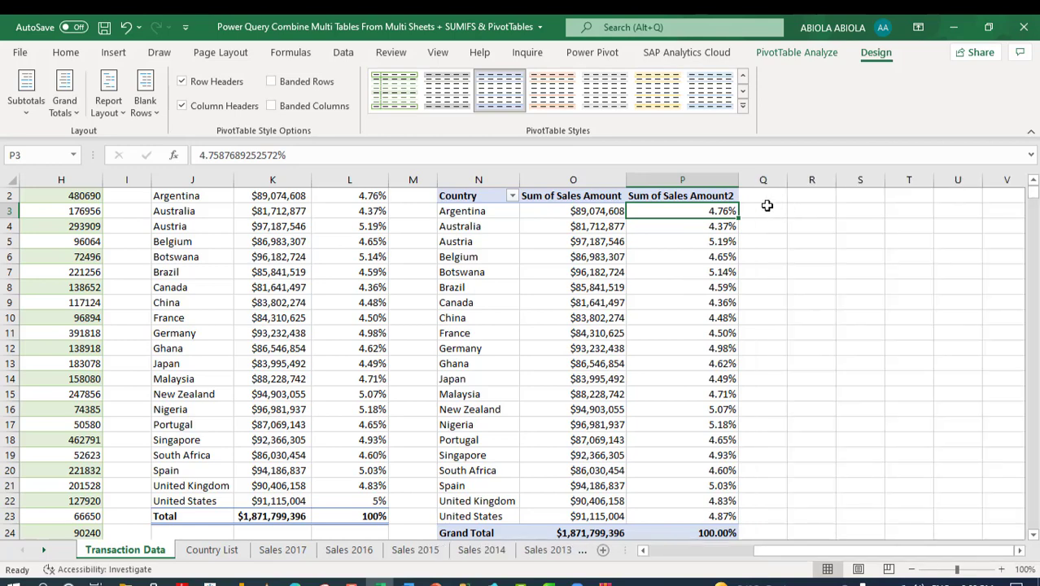
Step: Move the whole PivotTable up one row so that it starts at cell N1
click(443, 300)
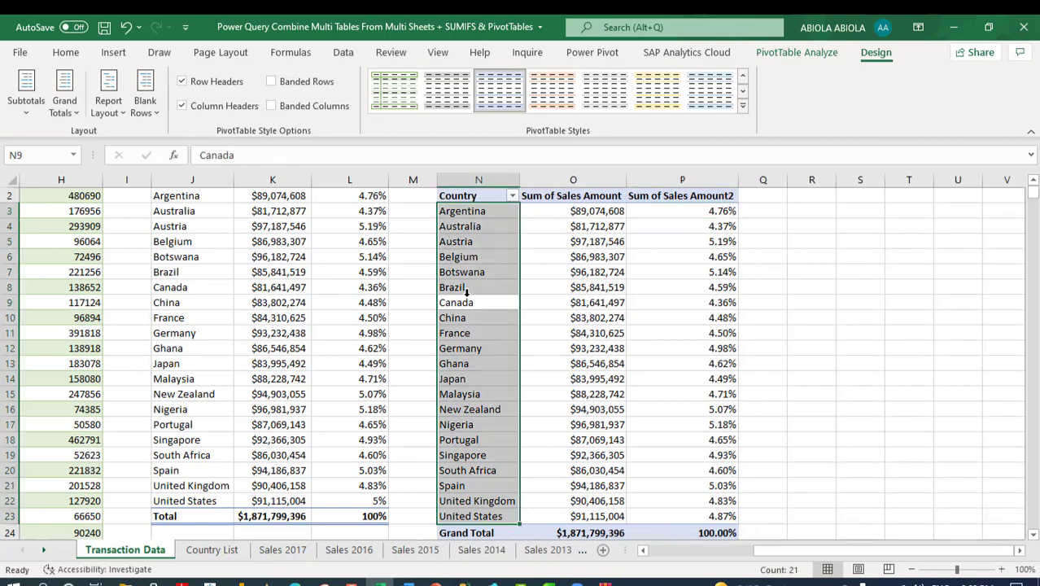
key(ctrl+Up)
key(ctrl+Up)
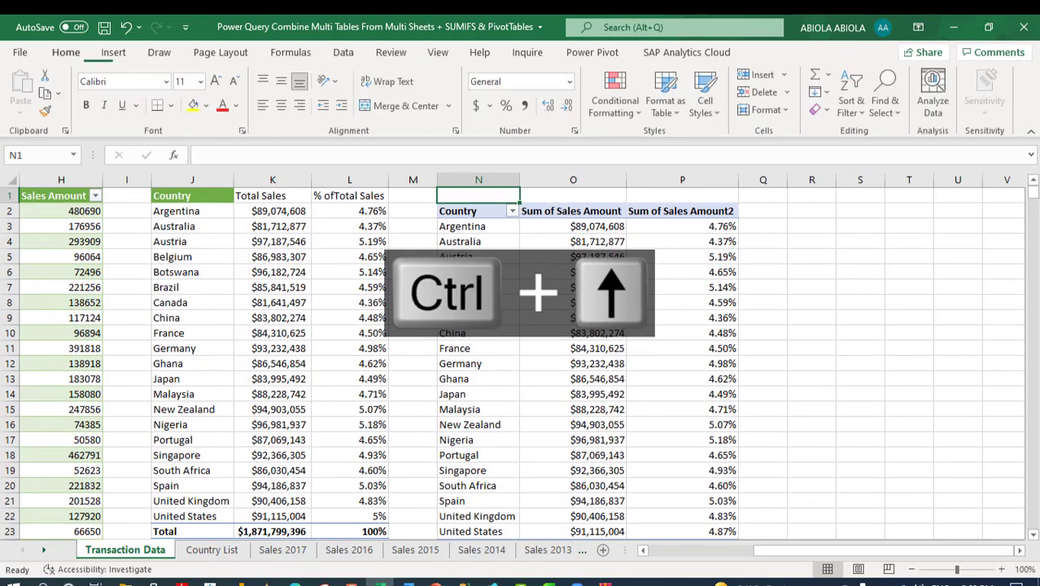
click(460, 212)
key(ctrl+shift+Right)
key(ctrl+shift+Down)
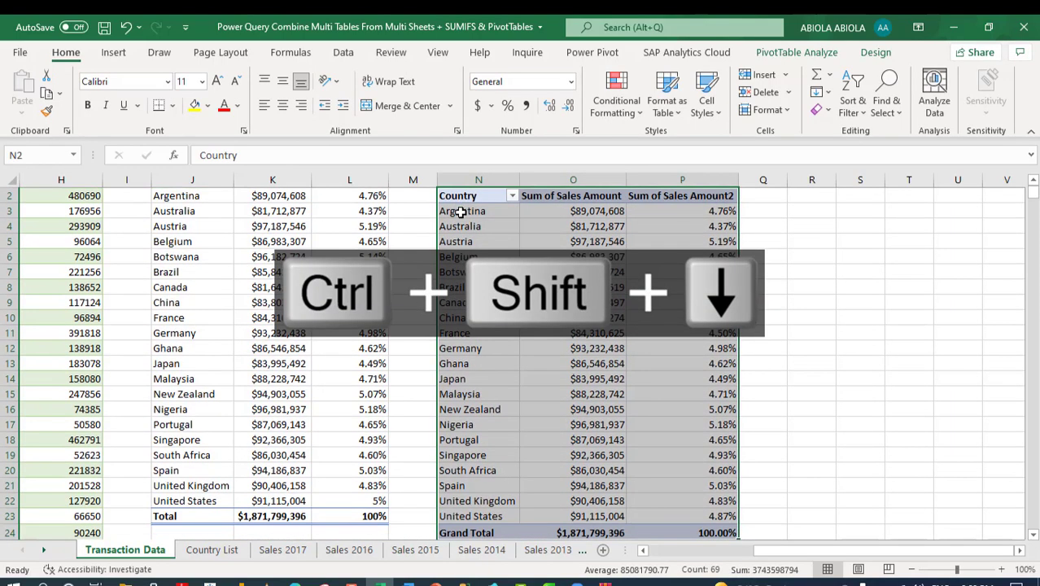
key(ctrl+x)
key(Up)
key(ctrl+v)
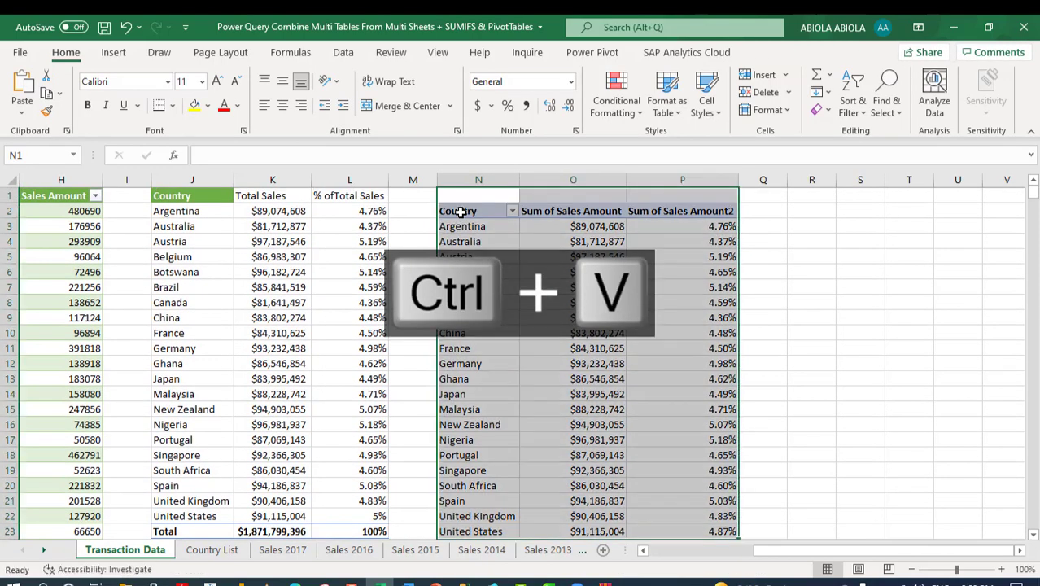
click(396, 391)
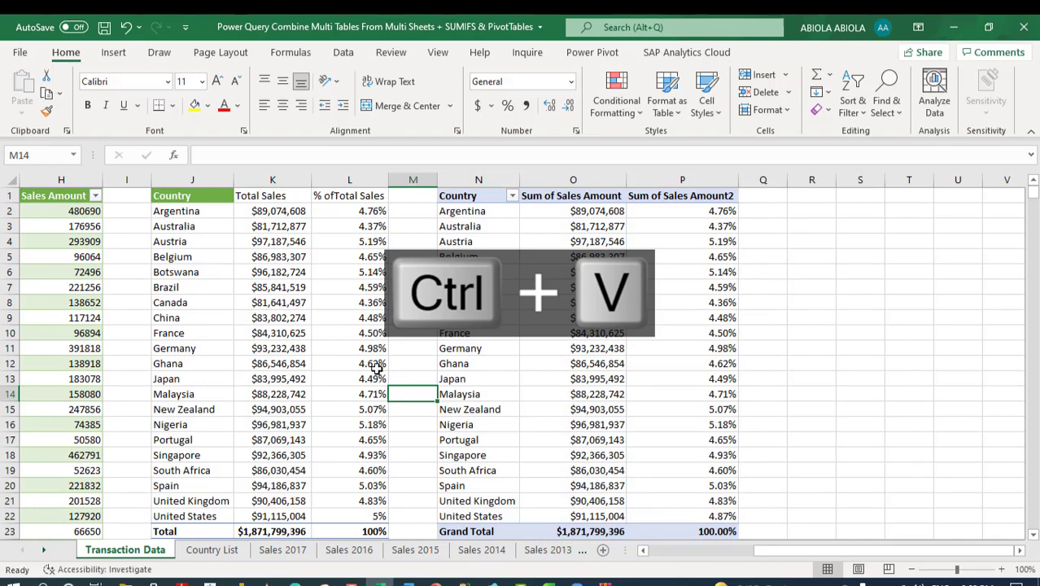
Step: Compare the SUMIFS sales for Australia with the PivotTable's figure, and check the PivotTable's grand total
click(267, 228)
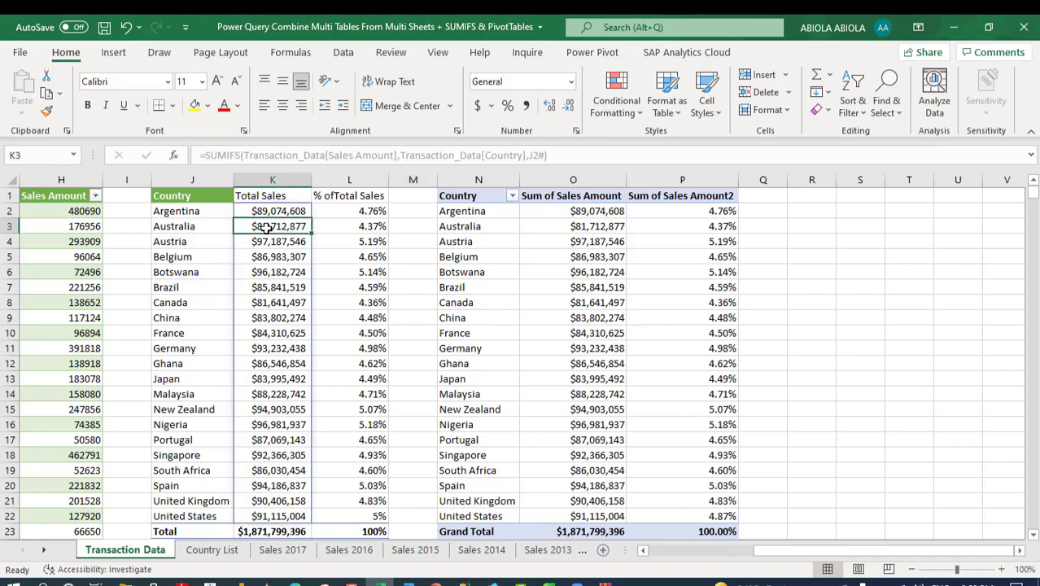
click(586, 227)
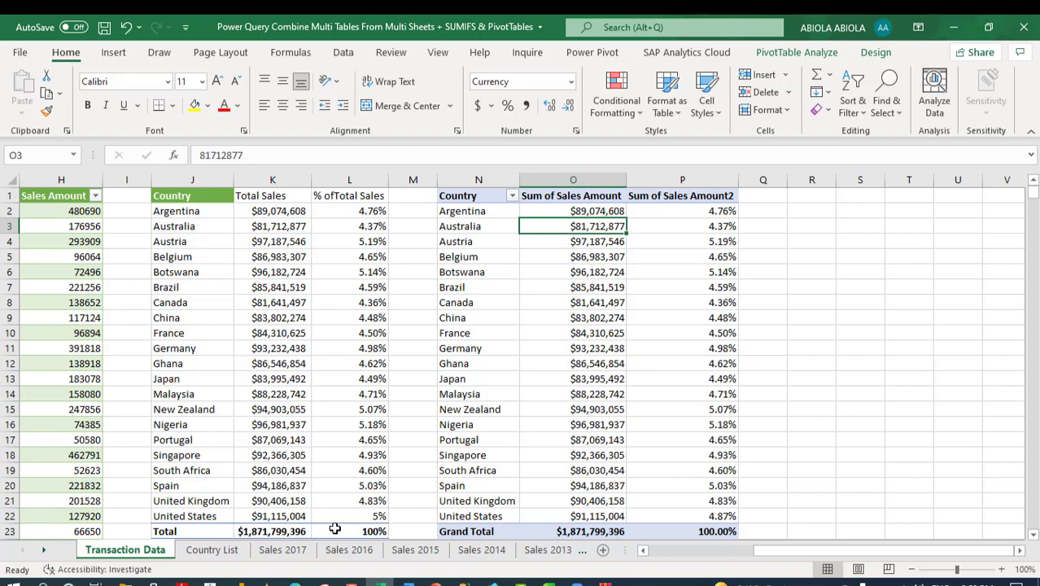
click(590, 532)
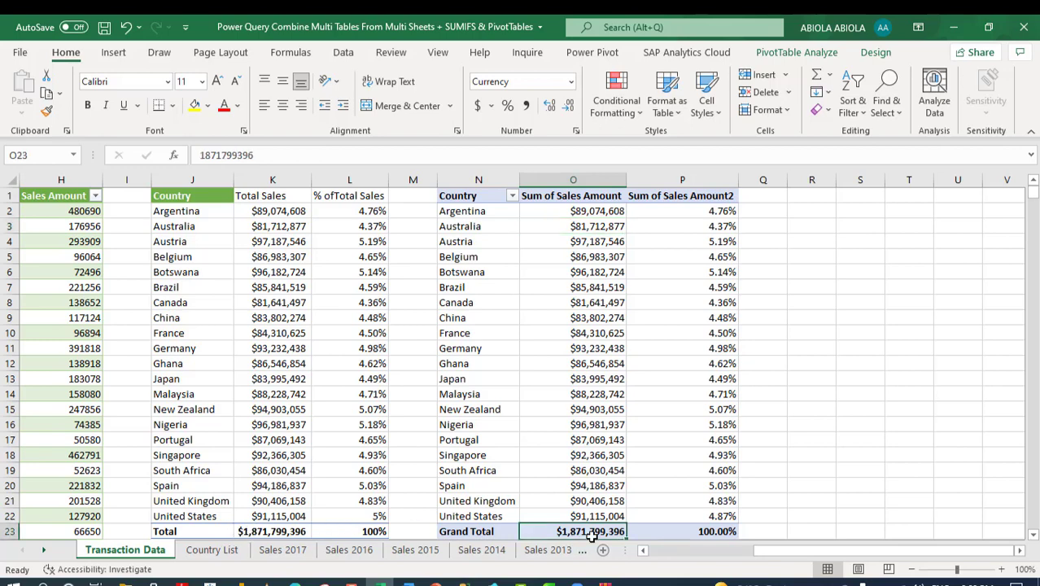
mouse_move(571, 540)
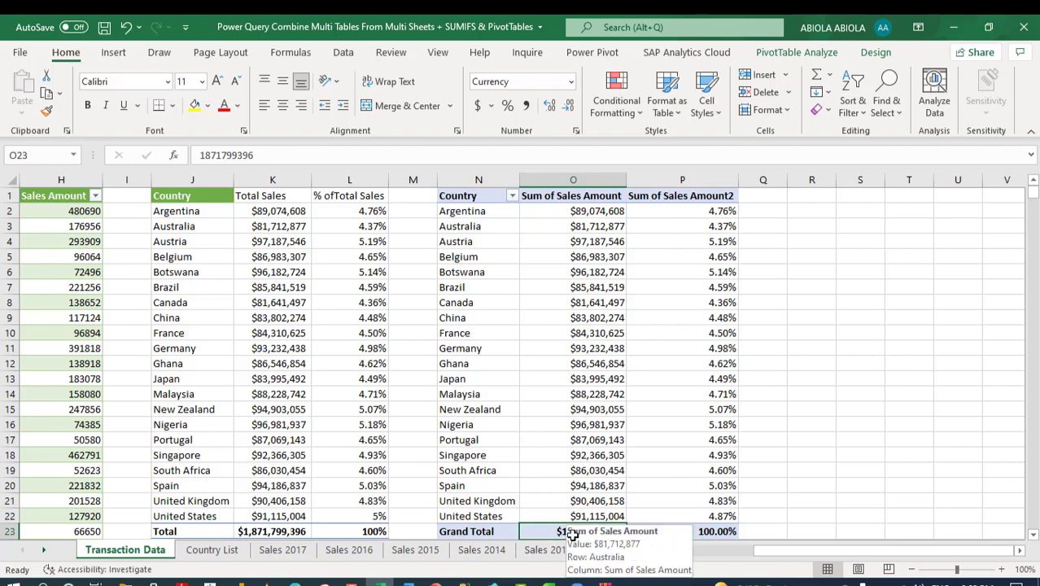